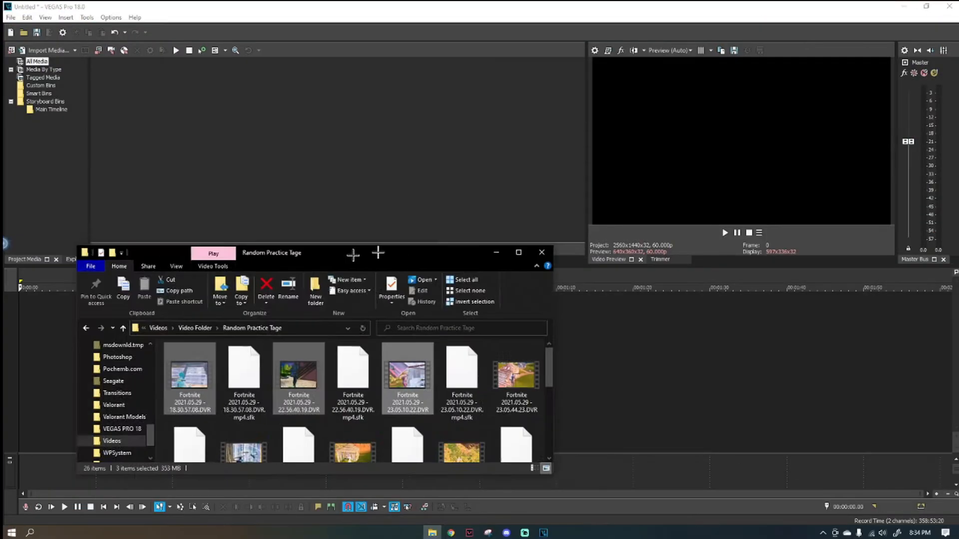
# Import the three Fortnite 2021.05.29 DVR clips from the Random Practice Tage folder into the project media.
pyautogui.moveTo(381, 252); pyautogui.dragTo(453, 215)
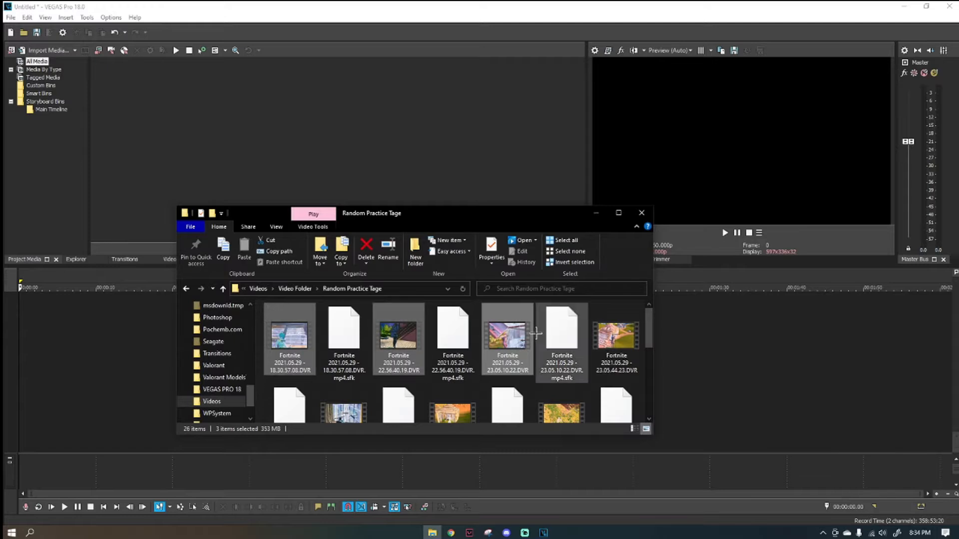
pyautogui.click(446, 342)
pyautogui.moveTo(445, 343); pyautogui.dragTo(406, 341)
pyautogui.click(297, 346)
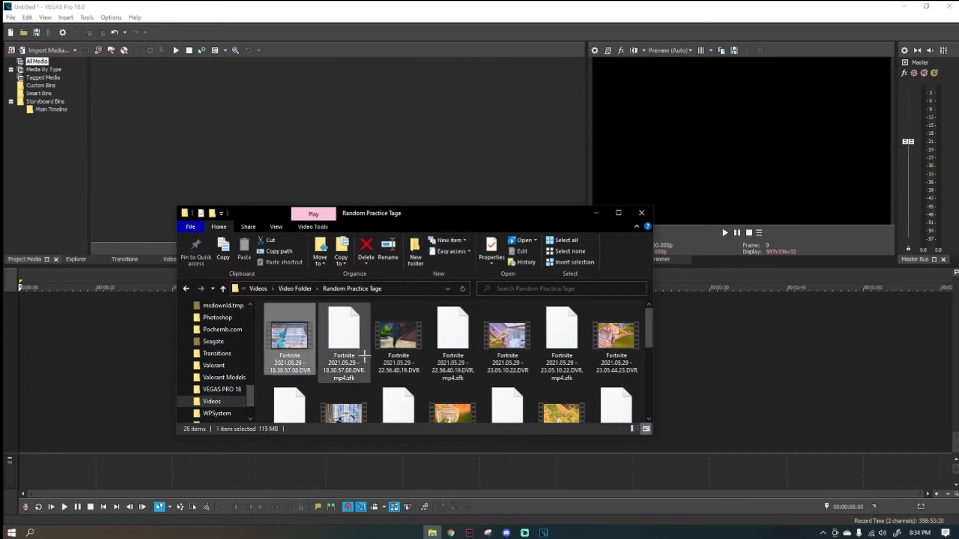
pyautogui.keyDown('ctrl'); pyautogui.click(402, 344); pyautogui.keyUp('ctrl')
pyautogui.keyDown('ctrl'); pyautogui.click(483, 343); pyautogui.keyUp('ctrl')
pyautogui.moveTo(482, 343); pyautogui.dragTo(441, 137)
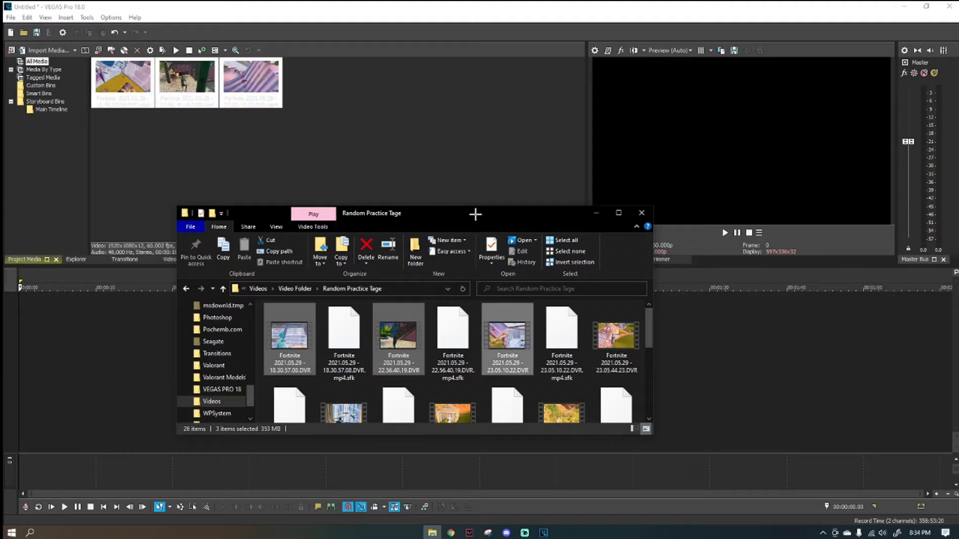
pyautogui.click(596, 212)
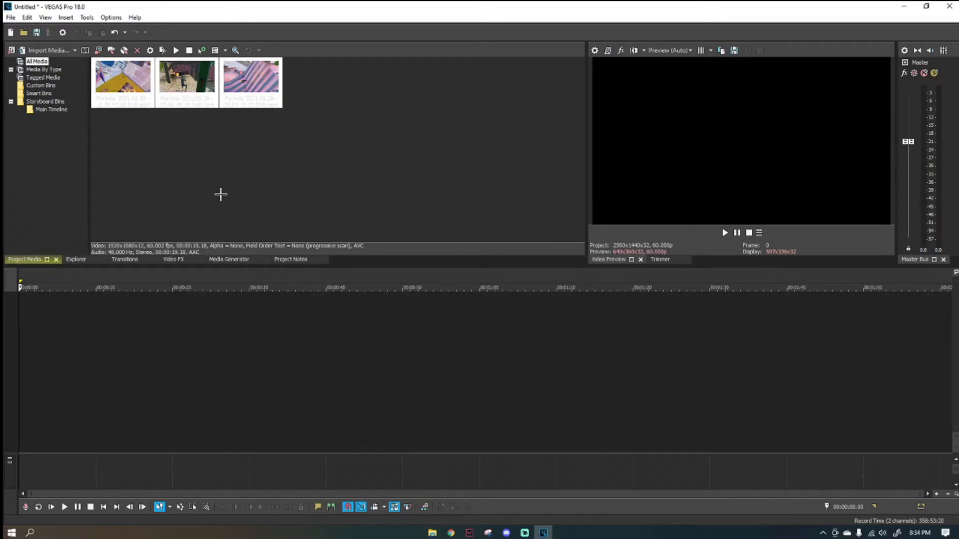
pyautogui.click(212, 186)
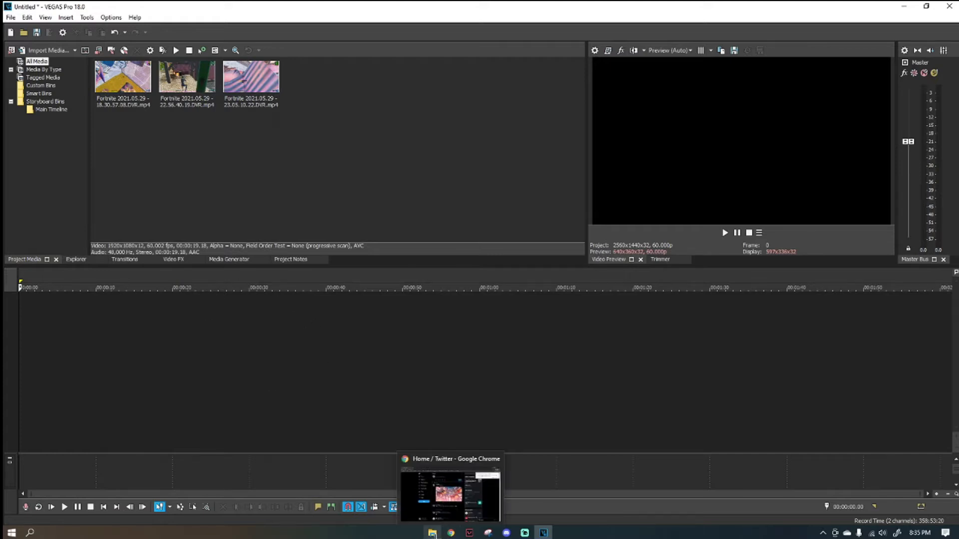
# Import the Blanco Ronaldo Lyrics MP3 into the project media and place it at the start of the timeline.
pyautogui.click(432, 533)
pyautogui.moveTo(382, 213); pyautogui.dragTo(5, 255)
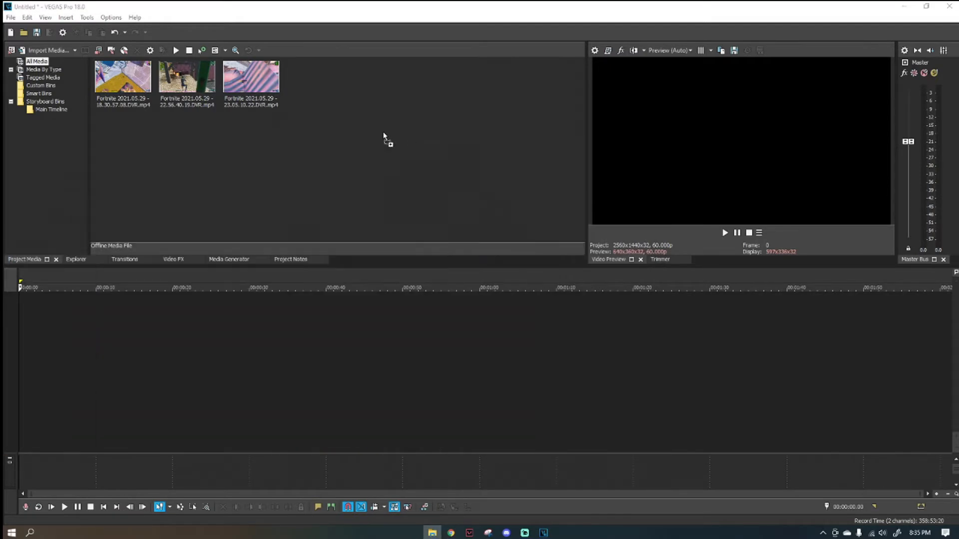
pyautogui.moveTo(383, 137); pyautogui.dragTo(384, 137)
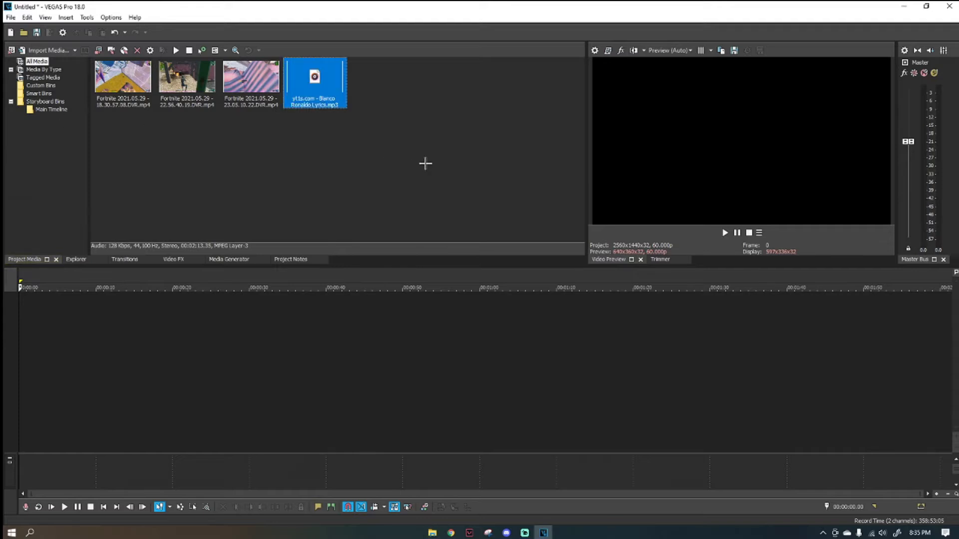
pyautogui.moveTo(314, 106); pyautogui.dragTo(28, 366)
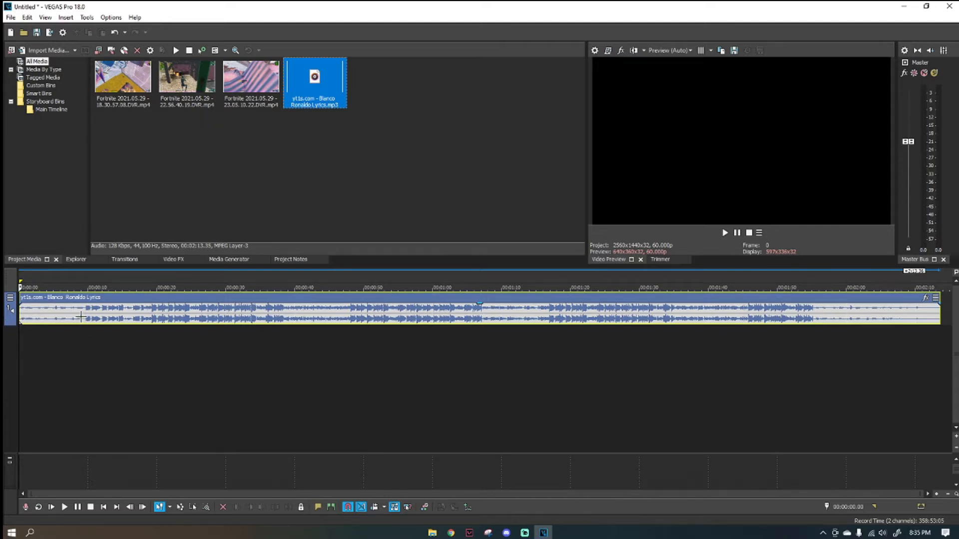
# Move the song down onto a new second audio track, keeping it aligned with the start of the timeline.
pyautogui.click(165, 341)
pyautogui.click(118, 314)
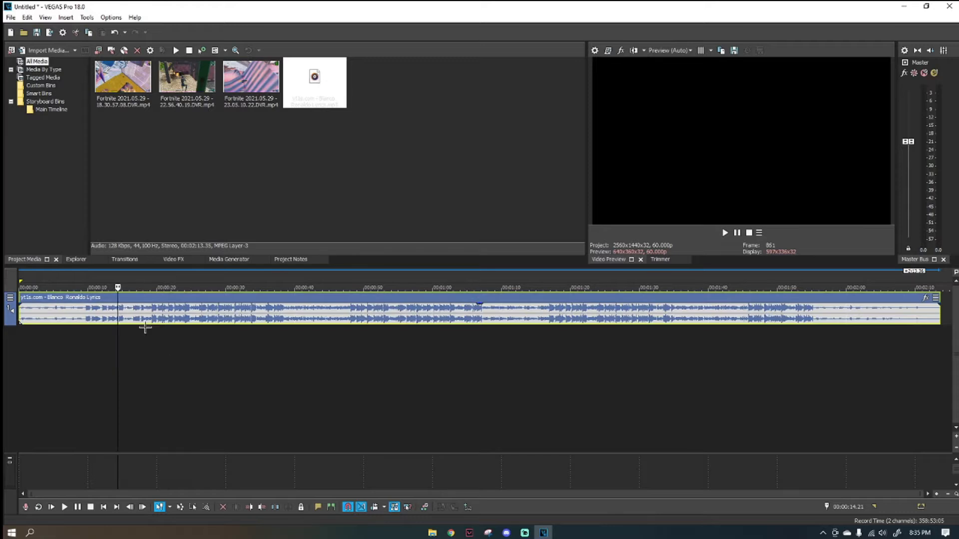
pyautogui.moveTo(139, 317); pyautogui.dragTo(135, 346)
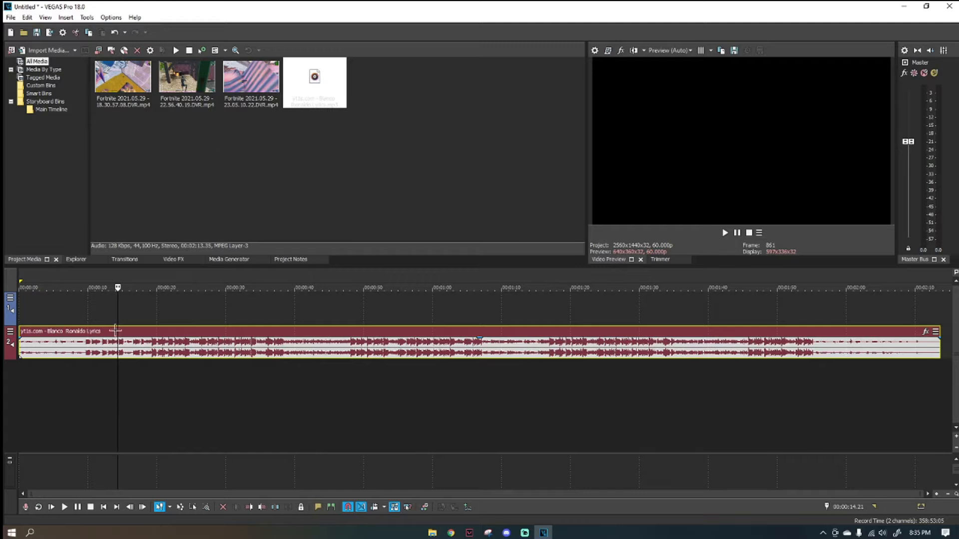
# Listen to the song's intro from several positions and examine its waveform to locate the beat drop.
pyautogui.click(85, 317)
pyautogui.click(74, 318)
pyautogui.click(36, 320)
pyautogui.click(68, 317)
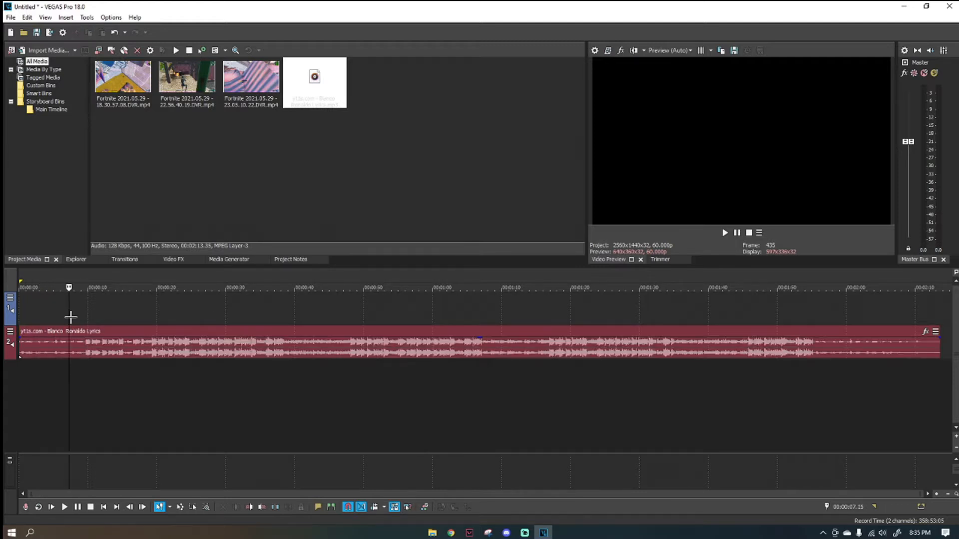
pyautogui.click(61, 315)
pyautogui.click(81, 318)
pyautogui.click(90, 318)
pyautogui.click(83, 319)
pyautogui.scroll(4, 105, 325)
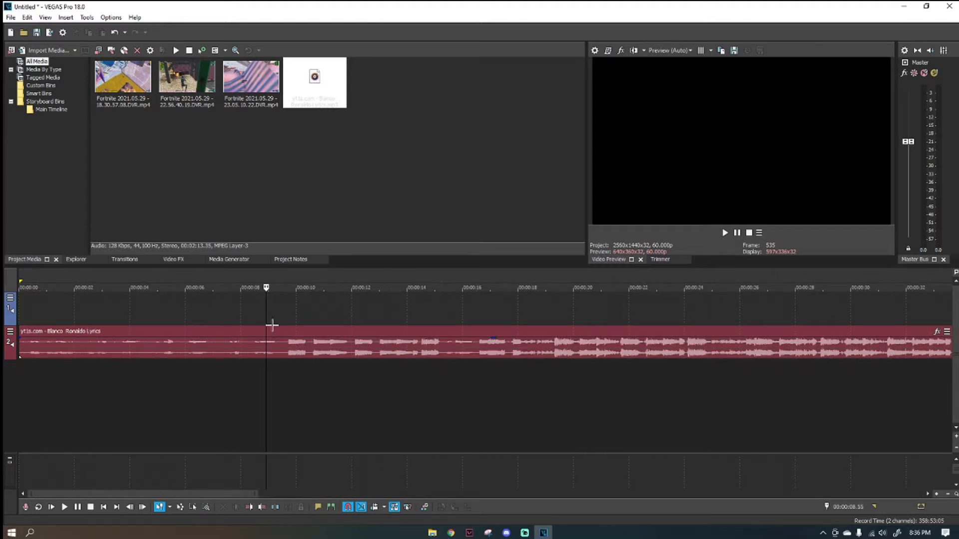
pyautogui.scroll(-2, 315, 334)
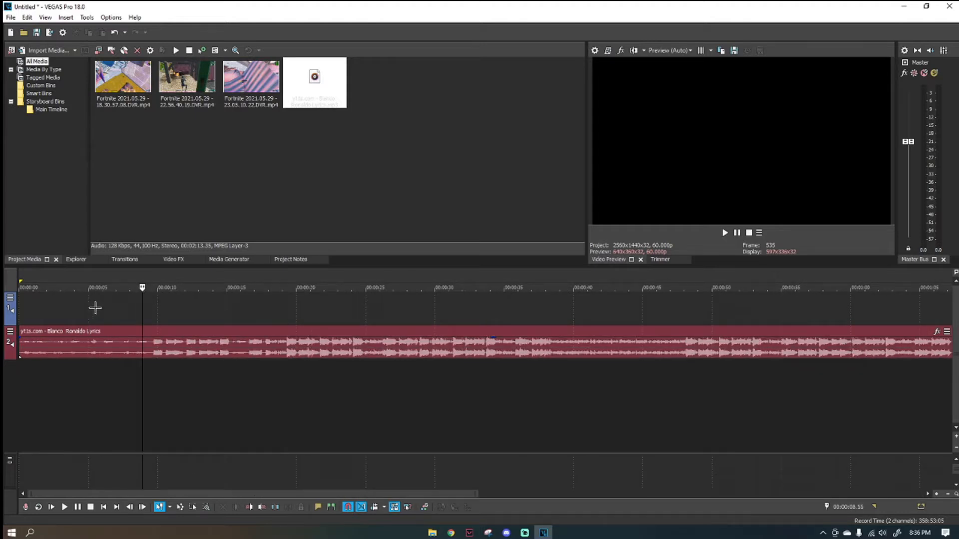
pyautogui.press('space')
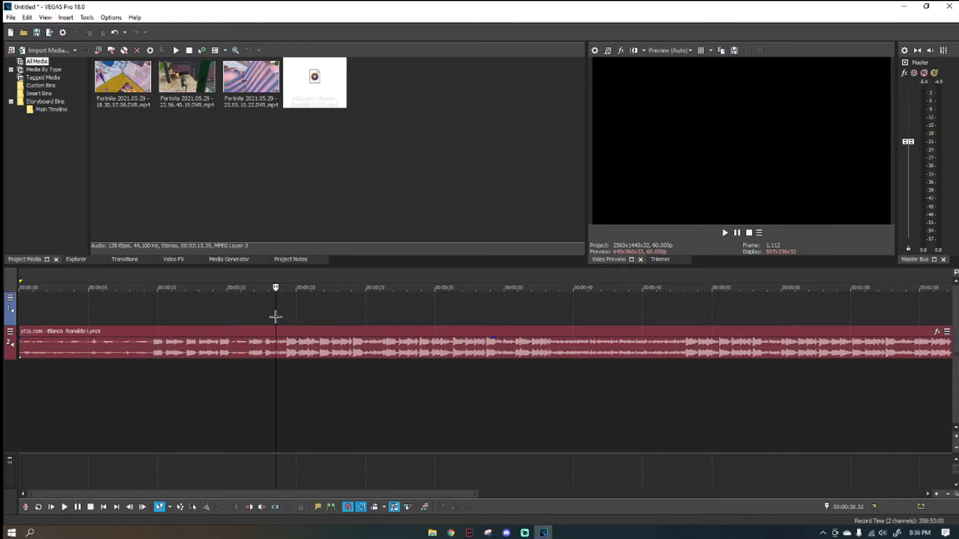
# Split the song at the beat drop at 00:00:19.18 and delete the part before it.
pyautogui.scroll(1, 276, 318)
pyautogui.click(375, 346)
pyautogui.press('space')
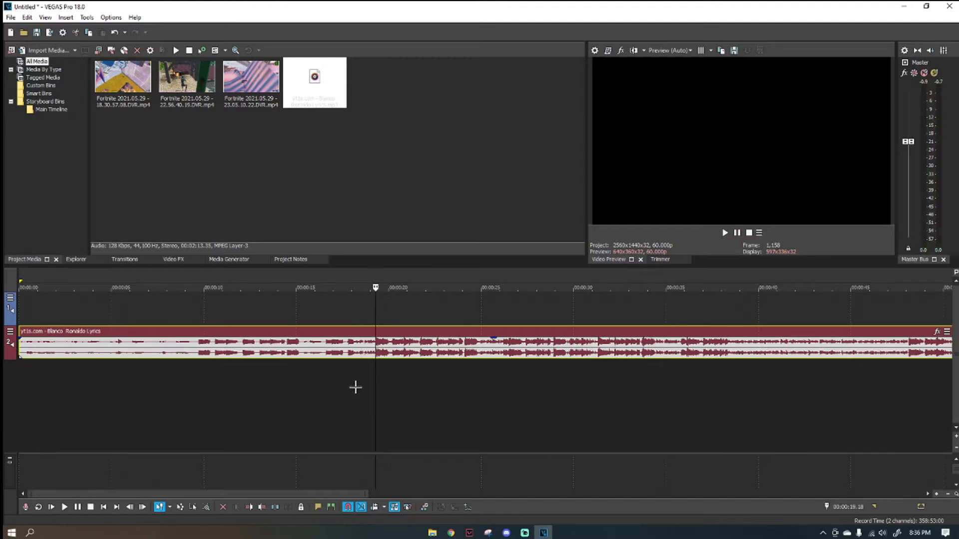
pyautogui.press('s')
pyautogui.click(343, 342)
pyautogui.press('Delete')
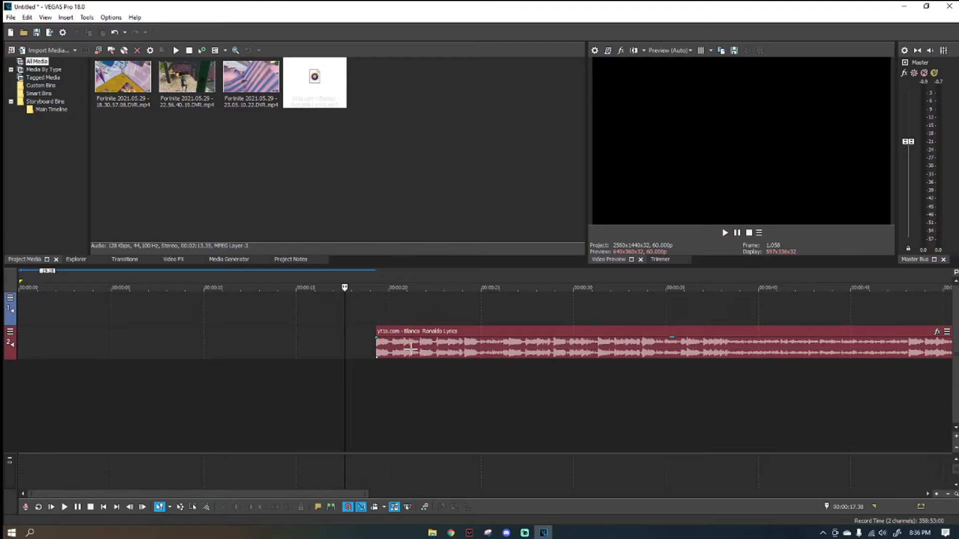
# Move the trimmed song to start at 00:00:07.50, and extend its beginning back to the start of the timeline.
pyautogui.scroll(-4, 232, 356)
pyautogui.moveTo(192, 348); pyautogui.dragTo(111, 345)
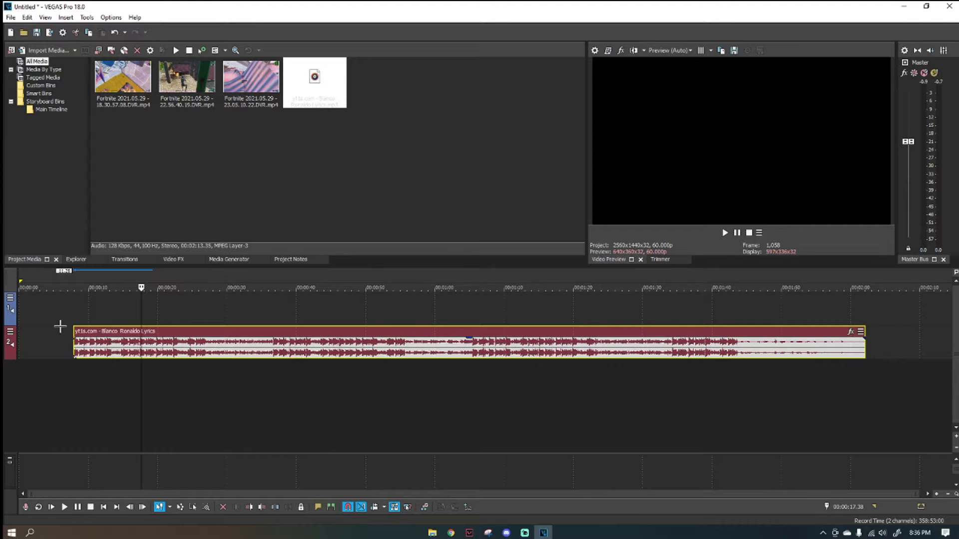
pyautogui.scroll(2, 73, 311)
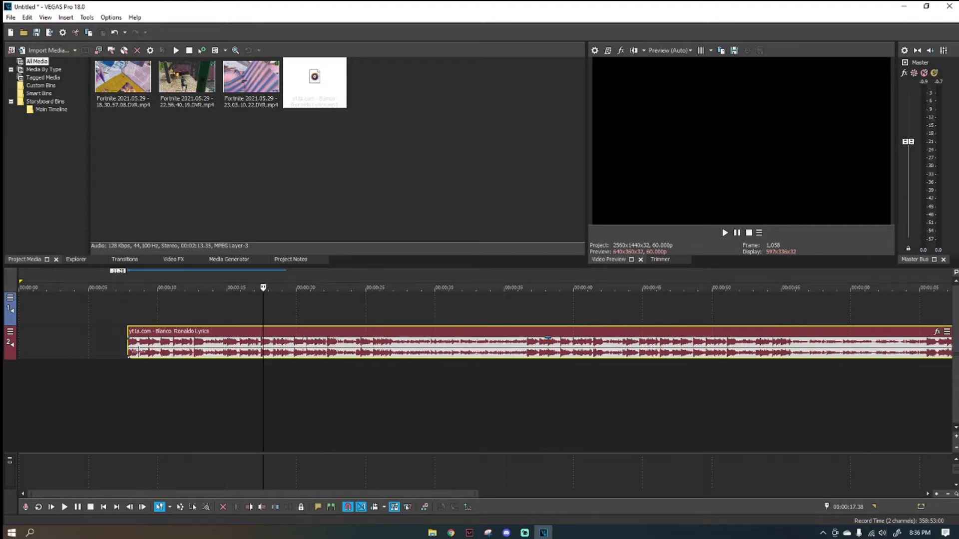
pyautogui.click(126, 344)
pyautogui.click(128, 344)
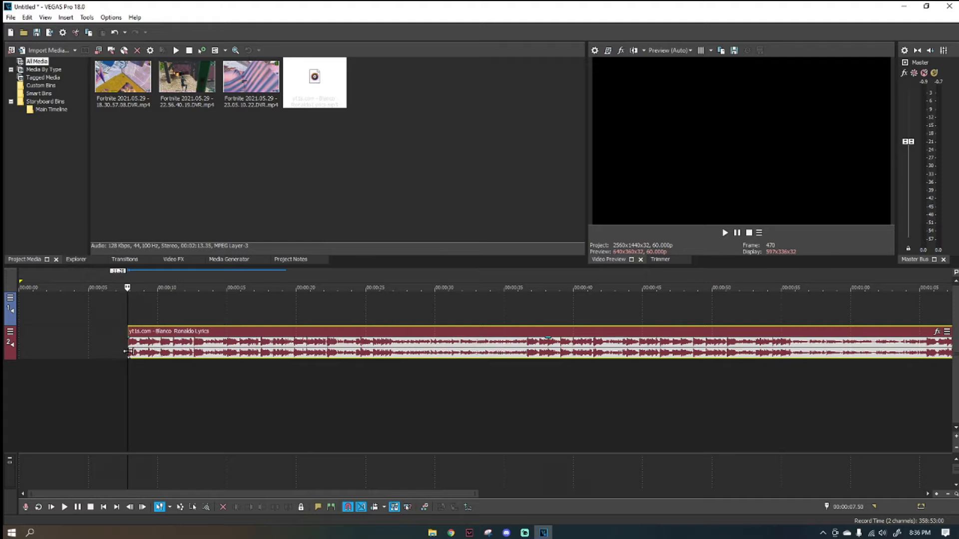
pyautogui.moveTo(128, 352); pyautogui.dragTo(20, 352)
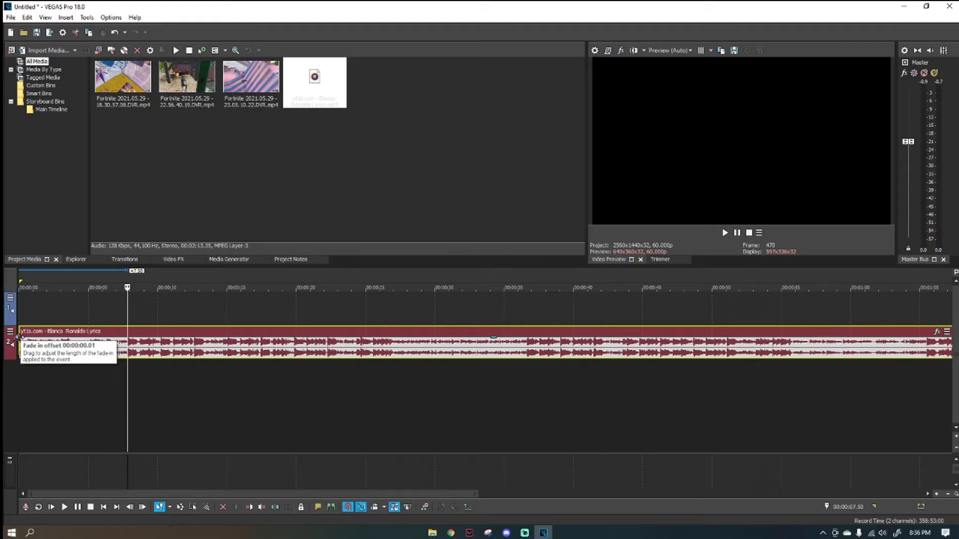
# Add a fade-in of about 6 seconds to the start of the song and play it back.
pyautogui.moveTo(19, 338); pyautogui.dragTo(105, 348)
pyautogui.click(19, 303)
pyautogui.scroll(2, 155, 342)
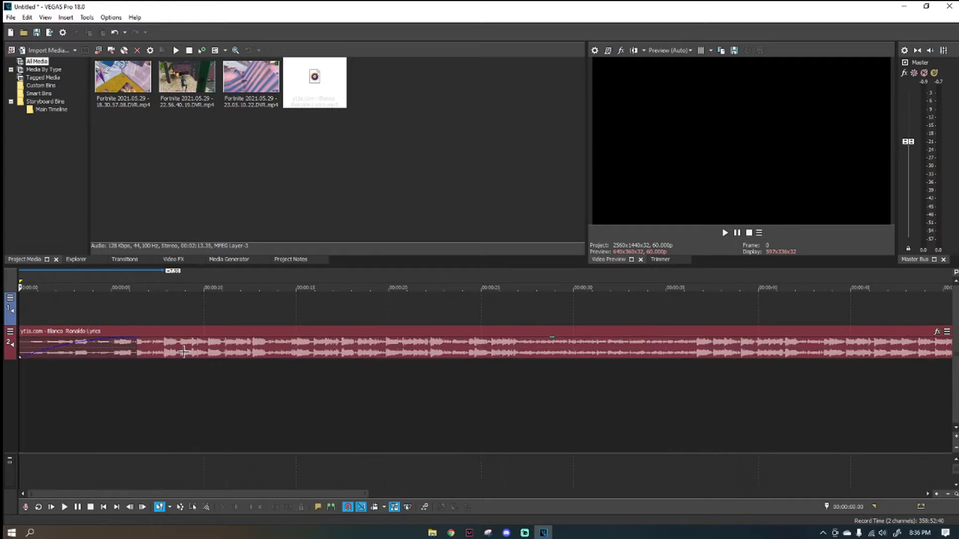
pyautogui.scroll(-2, 183, 352)
pyautogui.press('space')
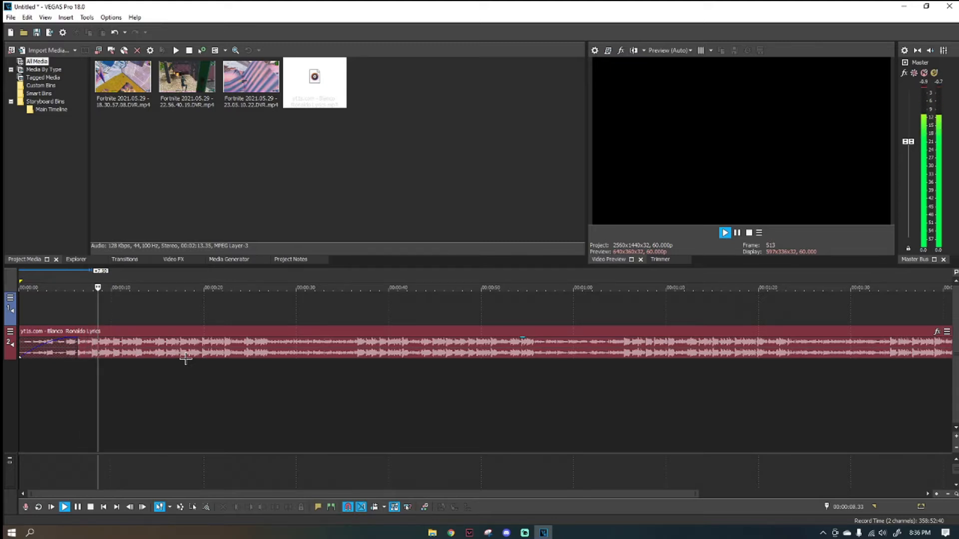
pyautogui.press('space')
pyautogui.scroll(3, 159, 341)
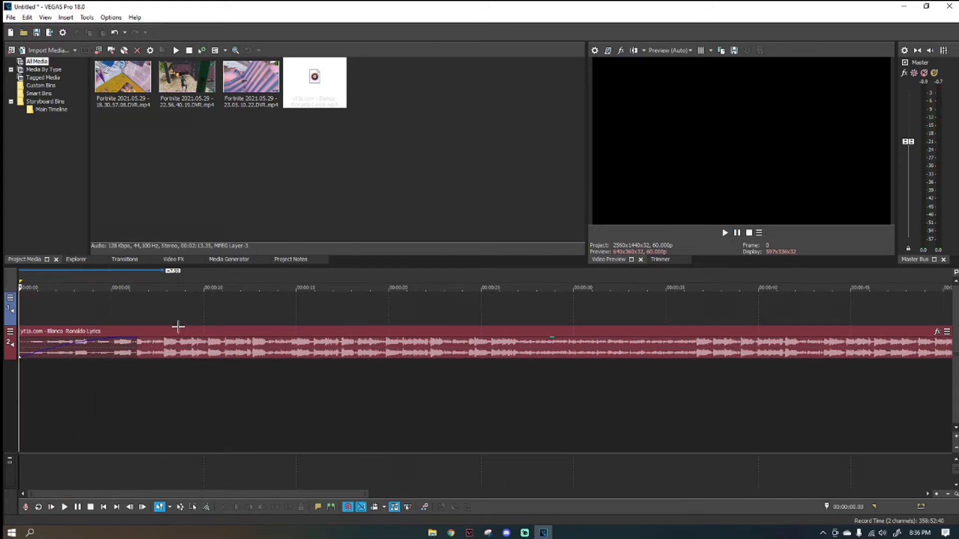
# Audition the song repeatedly between about 6 and 10 seconds to pinpoint the beat drop.
pyautogui.click(163, 319)
pyautogui.click(147, 312)
pyautogui.click(173, 315)
pyautogui.click(161, 315)
pyautogui.moveTo(143, 311); pyautogui.dragTo(189, 315)
pyautogui.click(132, 310)
pyautogui.click(133, 311)
pyautogui.click(136, 318)
pyautogui.click(187, 316)
pyautogui.click(134, 317)
pyautogui.click(190, 319)
pyautogui.click(159, 318)
pyautogui.click(196, 318)
pyautogui.click(134, 317)
pyautogui.click(196, 316)
pyautogui.click(155, 314)
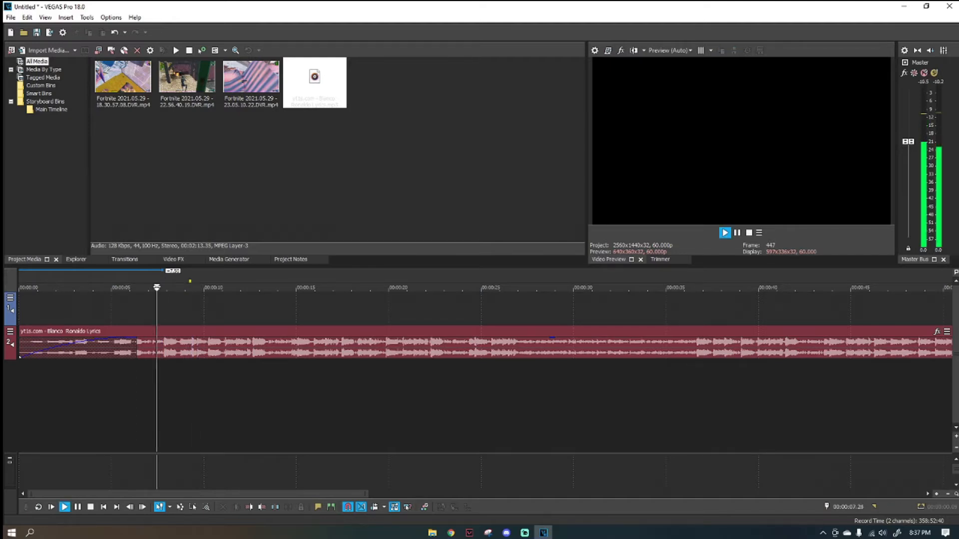
# Add a marker on the song's beat drop at 00:00:07.49.
pyautogui.click(161, 326)
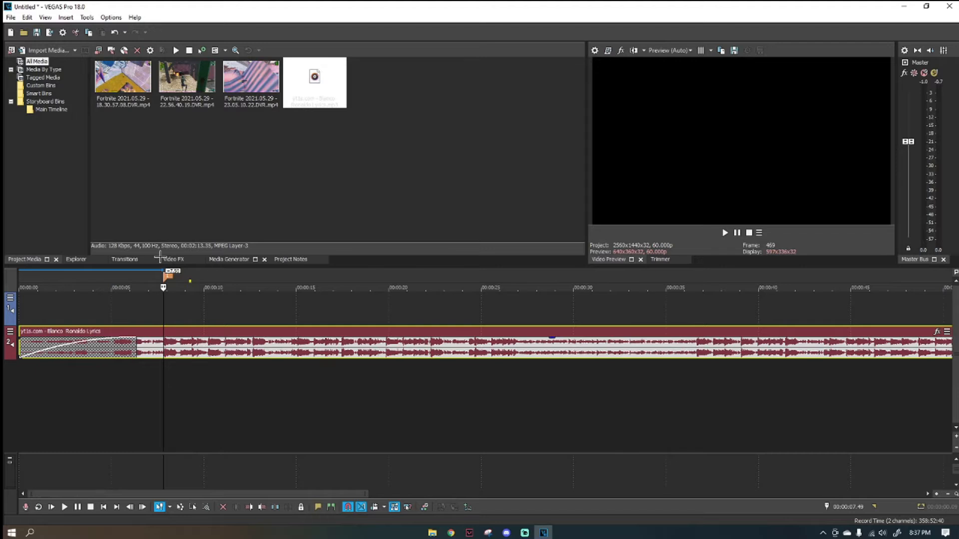
pyautogui.click(156, 314)
pyautogui.click(182, 310)
# Place the 18.30.57.08 Fortnite clip above the song at about 14 seconds, without matching the project video settings to it.
pyautogui.scroll(-4, 220, 291)
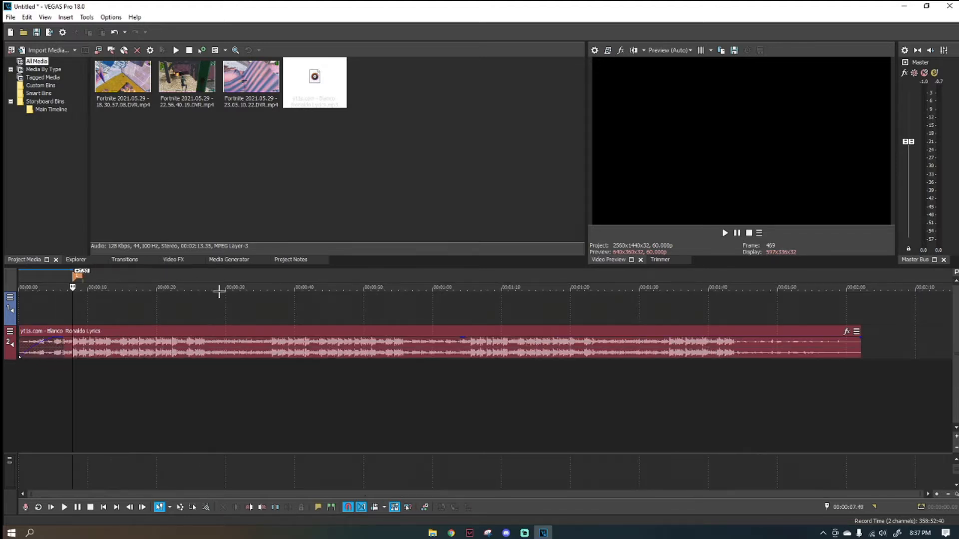
pyautogui.moveTo(118, 97); pyautogui.dragTo(136, 314)
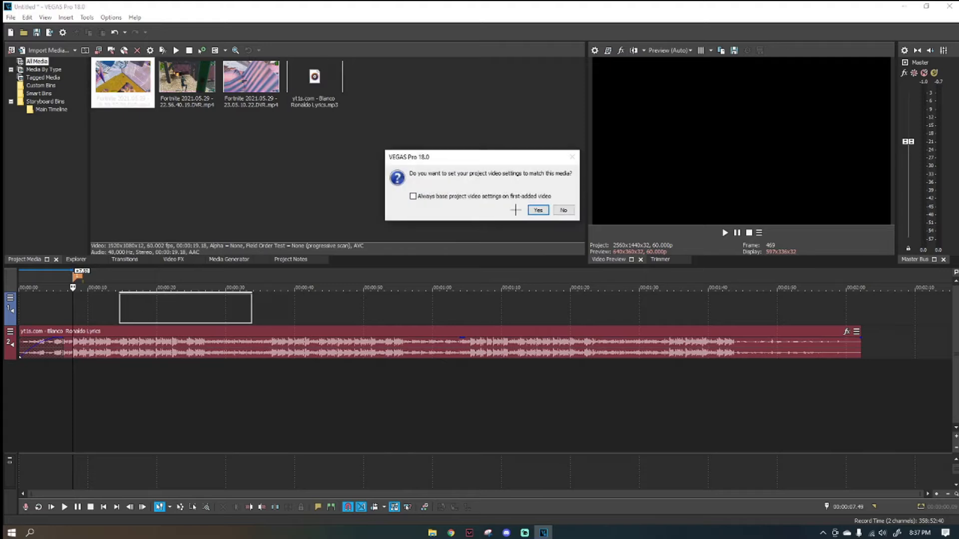
pyautogui.click(564, 210)
pyautogui.scroll(4, 345, 358)
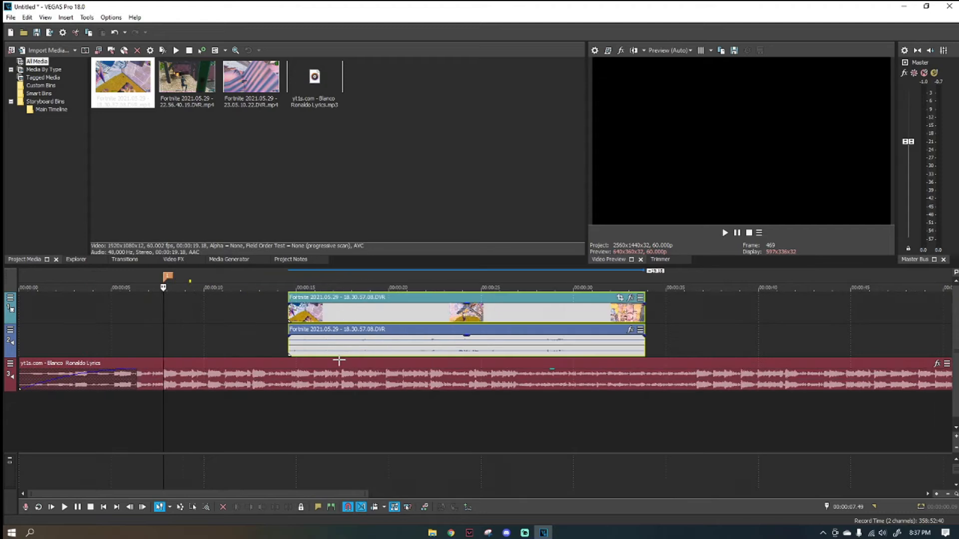
# Step through the Fortnite clip to the moment the shot hits, and split it at 00:00:28.54.
pyautogui.click(540, 318)
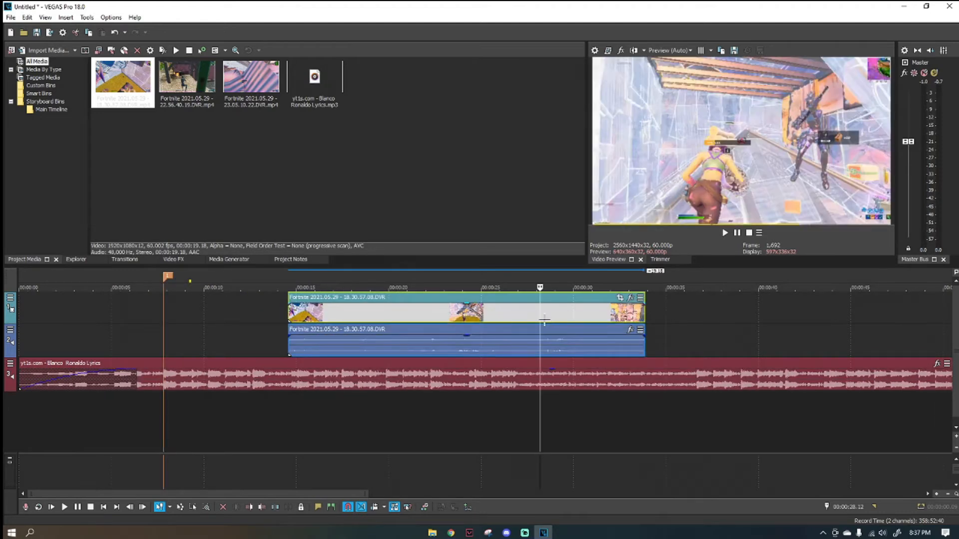
pyautogui.click(546, 320)
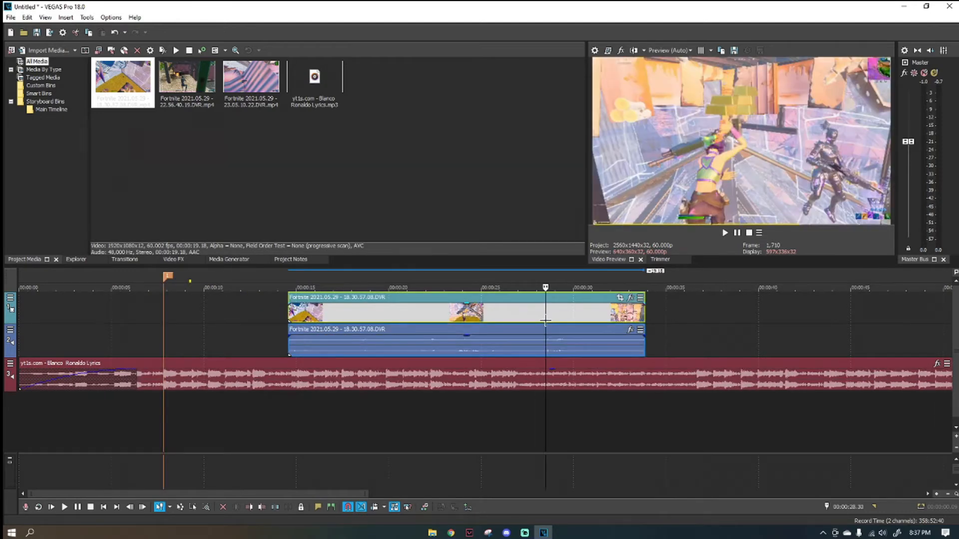
pyautogui.press('Right')
pyautogui.press('Right')
pyautogui.press('Right')
pyautogui.press('Right')
pyautogui.press('Right')
pyautogui.press('Right')
pyautogui.press('Right')
pyautogui.press('Right')
pyautogui.press('Right')
pyautogui.press('Right')
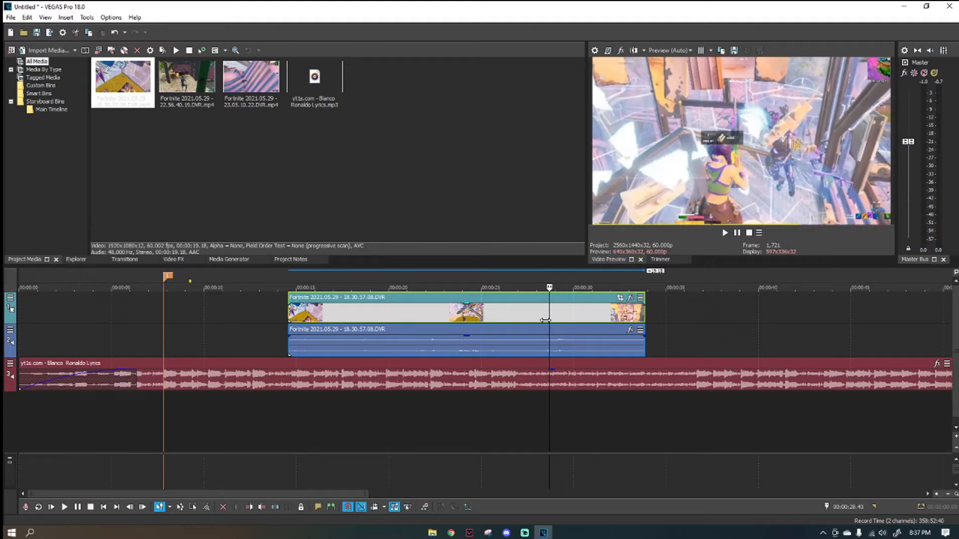
pyautogui.press('Right')
pyautogui.press('Right')
pyautogui.press('Right')
pyautogui.press('Right')
pyautogui.press('Right')
pyautogui.press('Right')
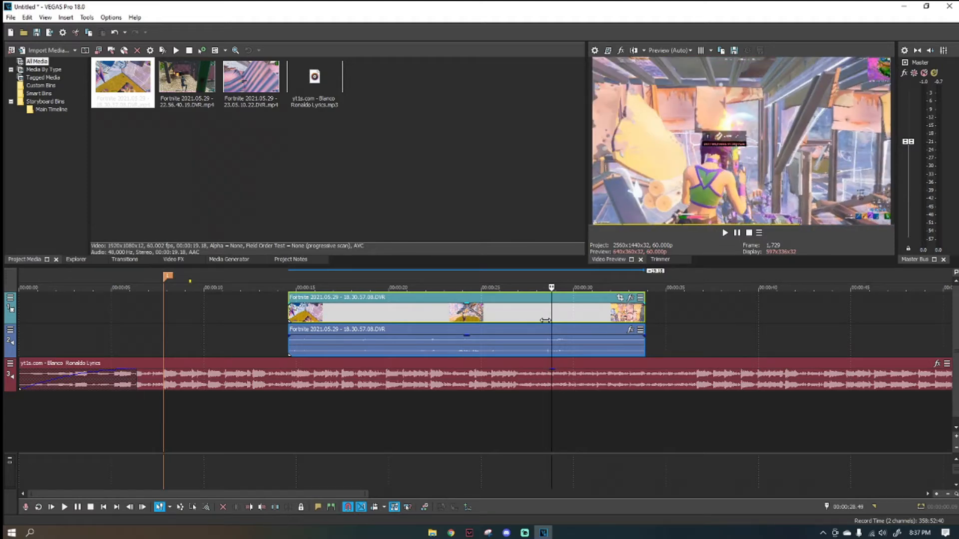
pyautogui.press('Right')
pyautogui.press('Right')
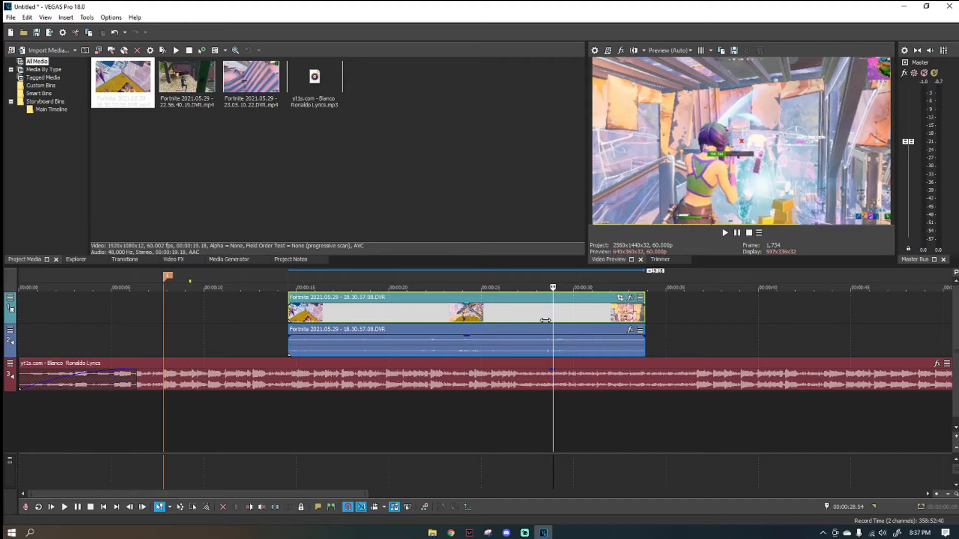
pyautogui.press('s')
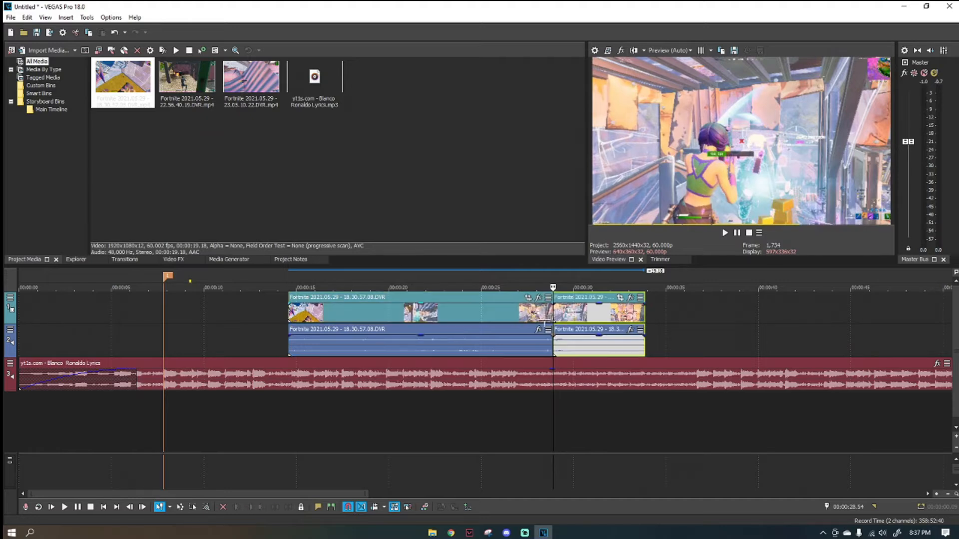
# Delete the part of the clip before the split and move the remaining part to start at the beat-drop marker.
pyautogui.click(534, 317)
pyautogui.press('Delete')
pyautogui.moveTo(566, 310); pyautogui.dragTo(211, 316)
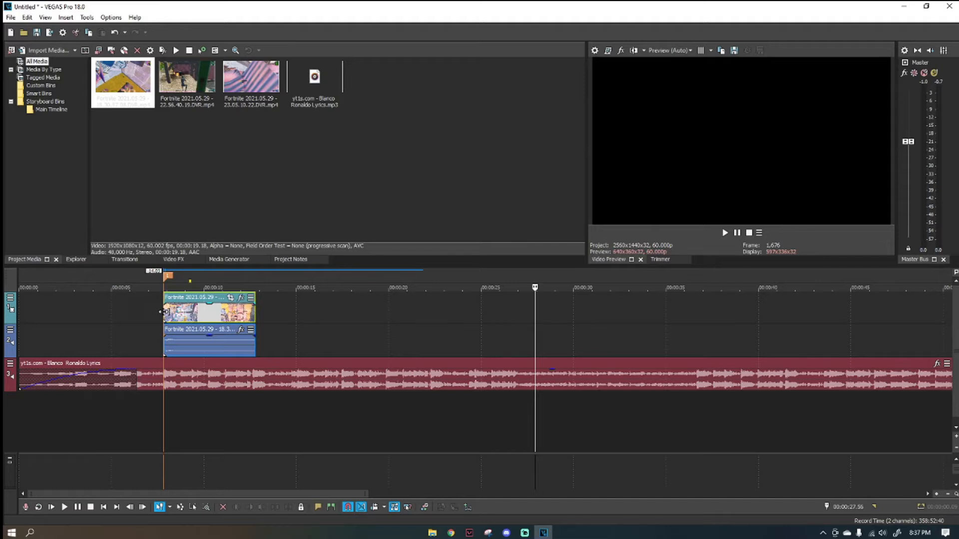
# Extend the start of the Fortnite clip back to the beginning of the song and play it through the beat drop.
pyautogui.moveTo(161, 311)
pyautogui.mouseDown()
pyautogui.moveTo(20, 311)
pyautogui.moveTo(150, 315)
pyautogui.moveTo(114, 315)
pyautogui.mouseUp()
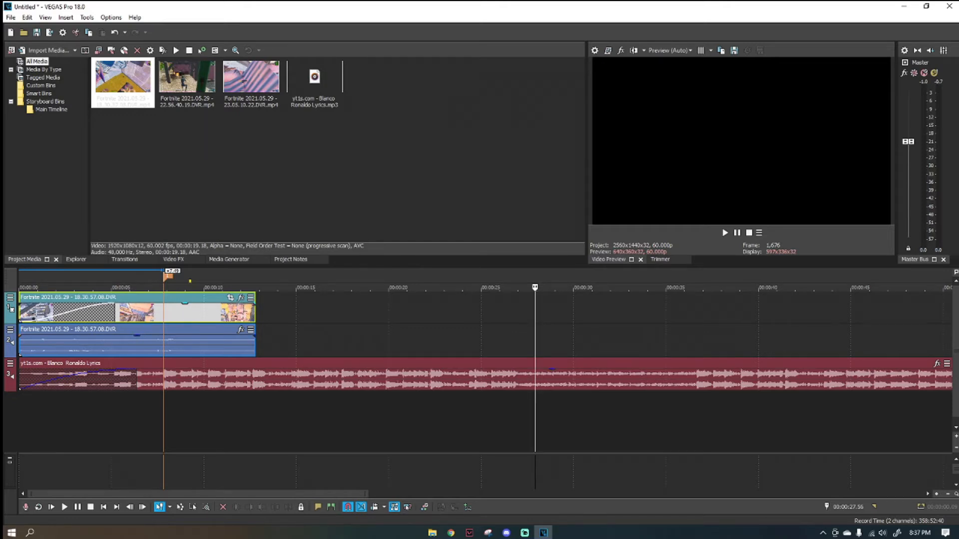
pyautogui.press('Home')
pyautogui.press('space')
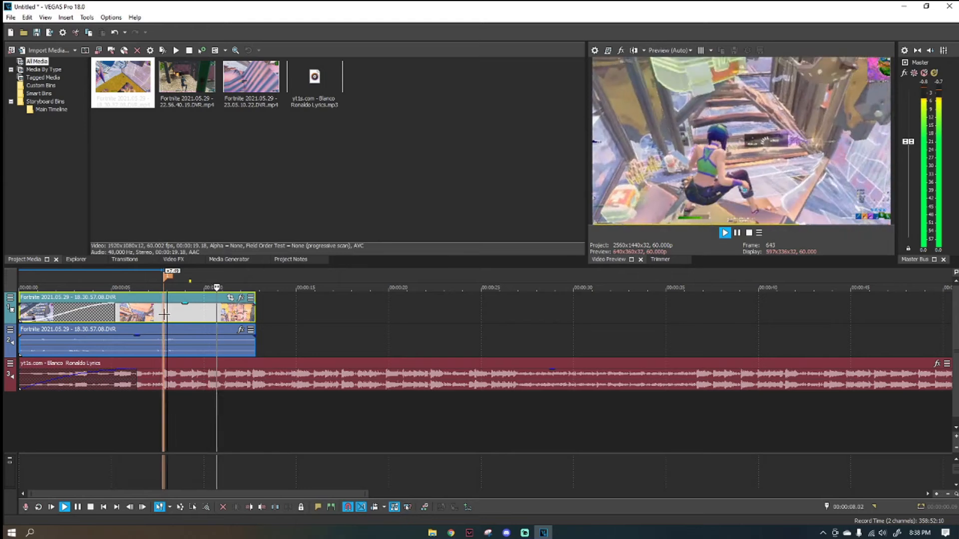
pyautogui.press('space')
pyautogui.scroll(3, 268, 367)
pyautogui.scroll(2, 281, 376)
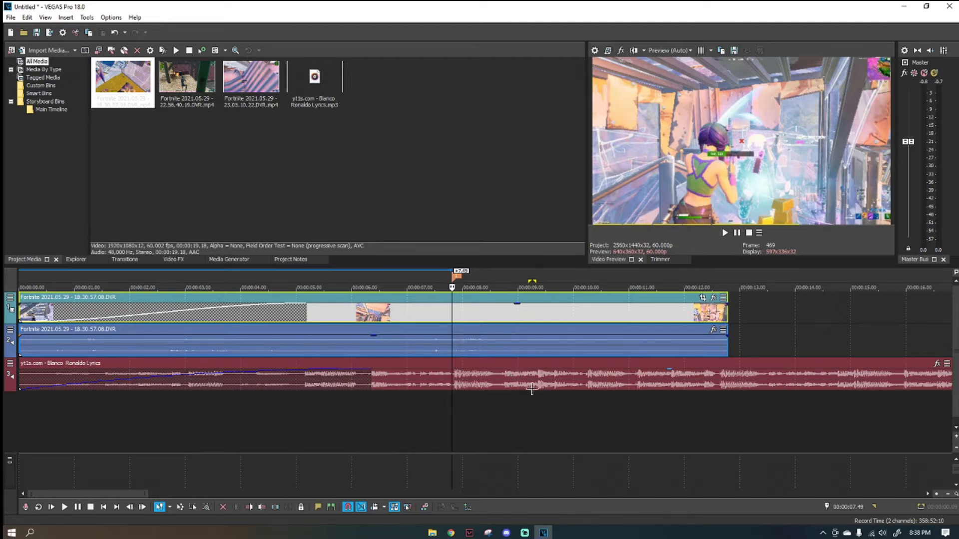
# Play on from the beat drop to find where the clip should stop, and trim its end to about 00:00:08.26.
pyautogui.press('space')
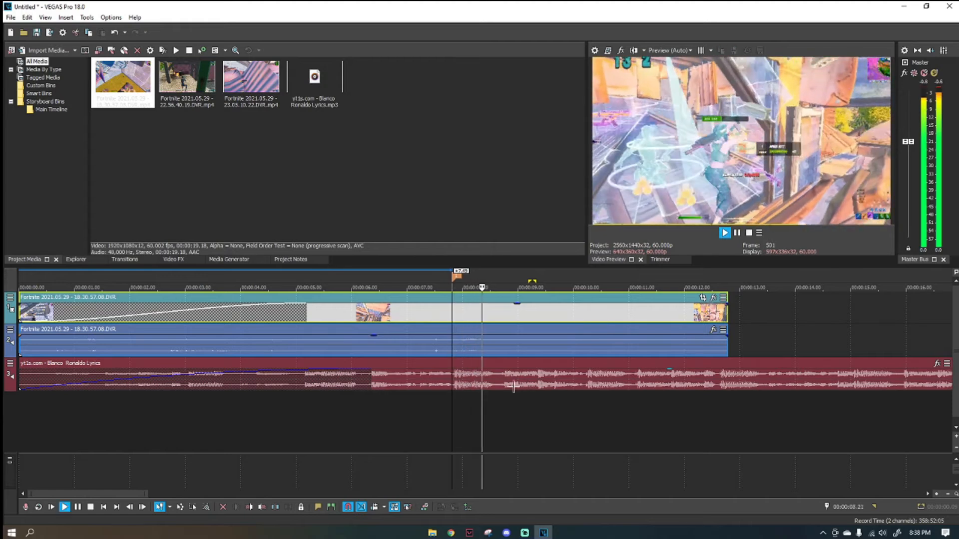
pyautogui.press('space')
pyautogui.click(484, 382)
pyautogui.press('space')
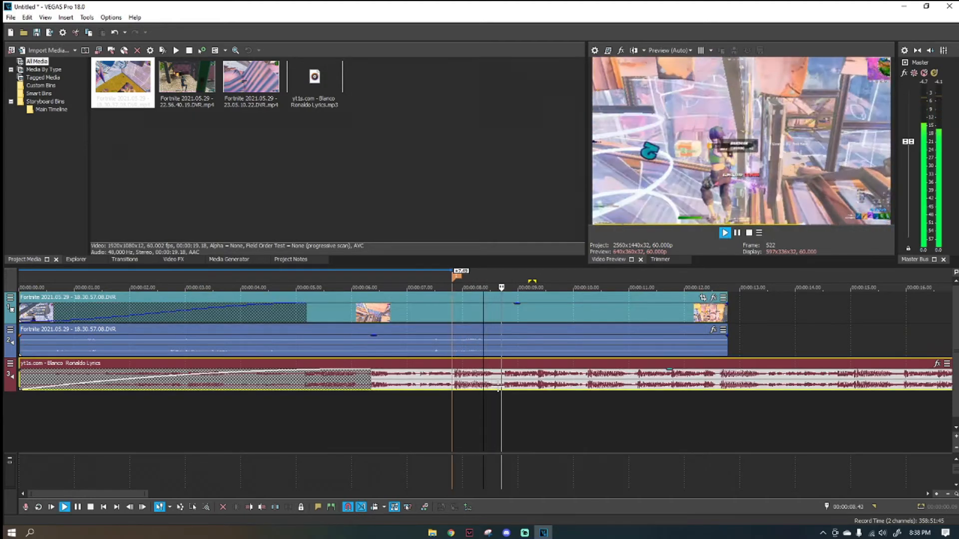
pyautogui.scroll(1, 480, 381)
pyautogui.press('space')
pyautogui.press('space')
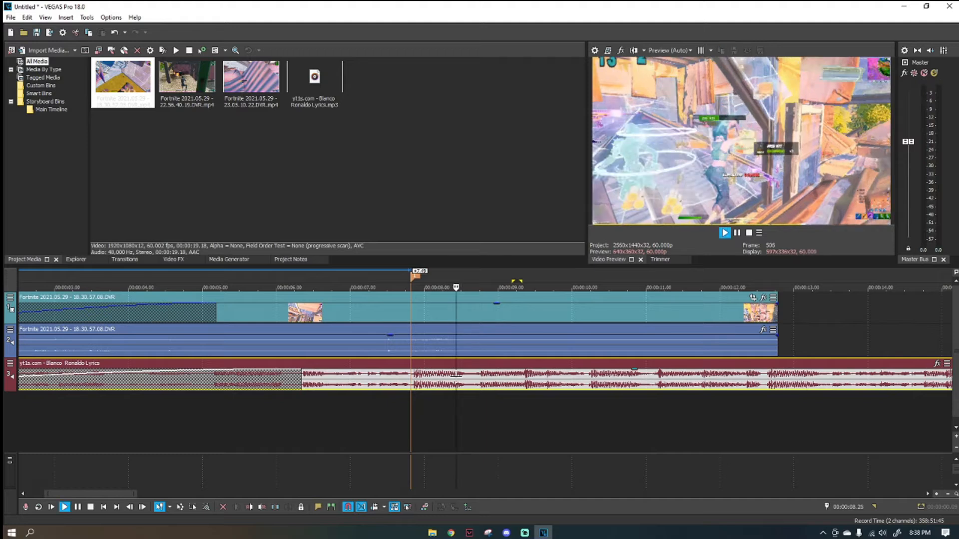
pyautogui.press('space')
pyautogui.moveTo(777, 335); pyautogui.dragTo(455, 335)
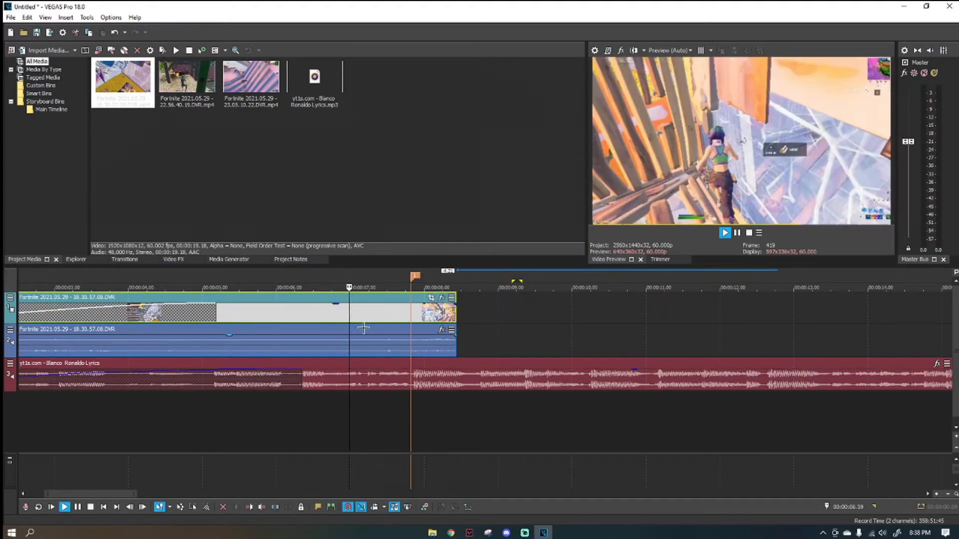
# Play the trimmed clip across the beat drop to check how its ending fits the song.
pyautogui.scroll(-3, 375, 343)
pyautogui.press('space')
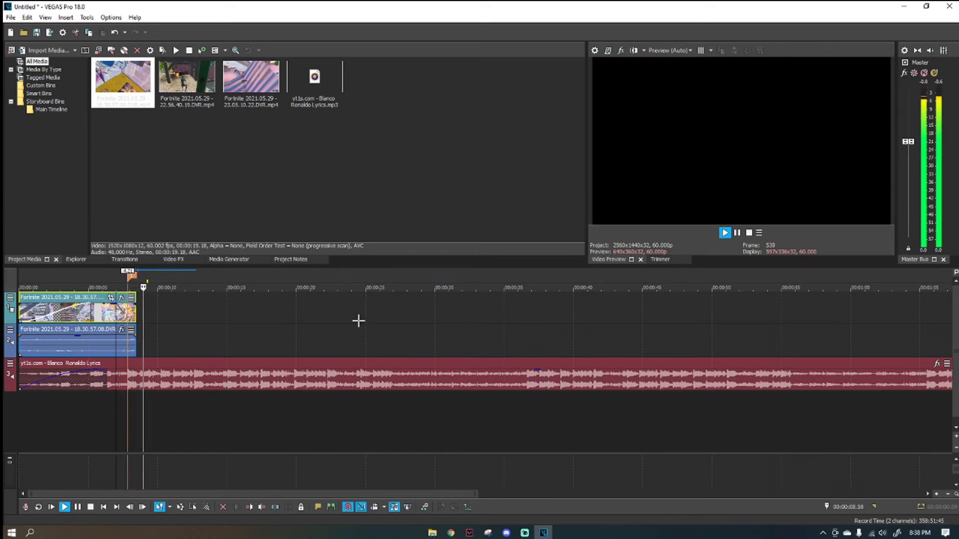
pyautogui.scroll(5, 369, 327)
pyautogui.scroll(1, 399, 318)
pyautogui.press('space')
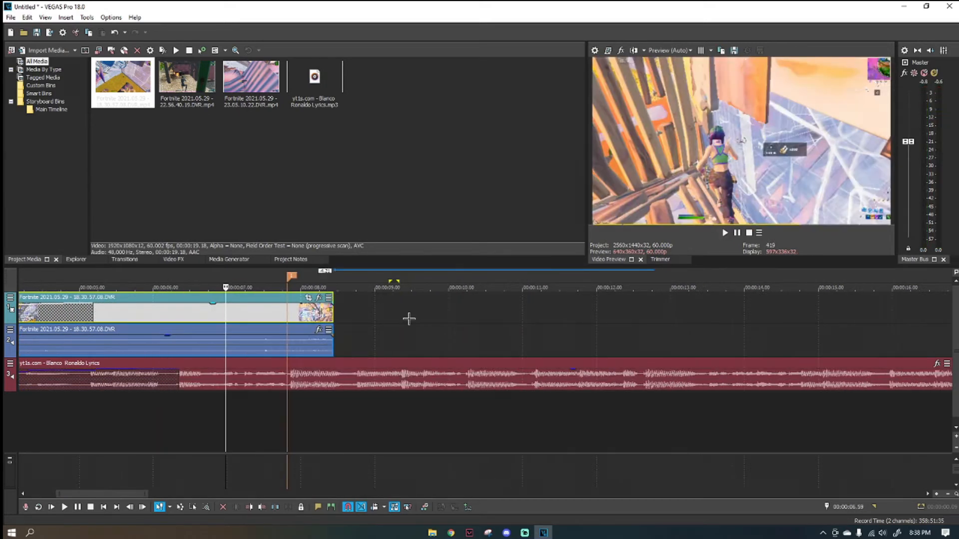
# Insert a velocity envelope on the Fortnite video clip, with the playhead at the beat-drop marker.
pyautogui.scroll(1, 392, 317)
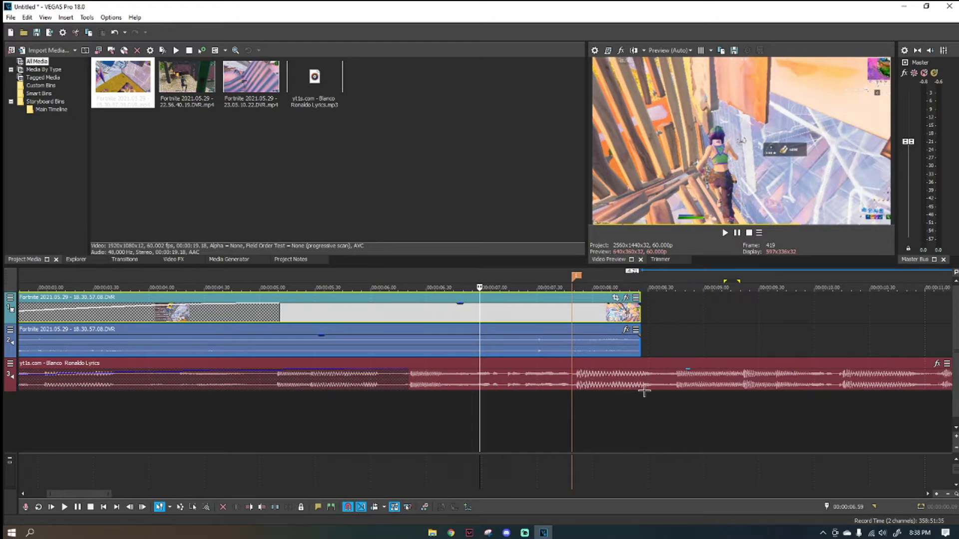
pyautogui.click(572, 313)
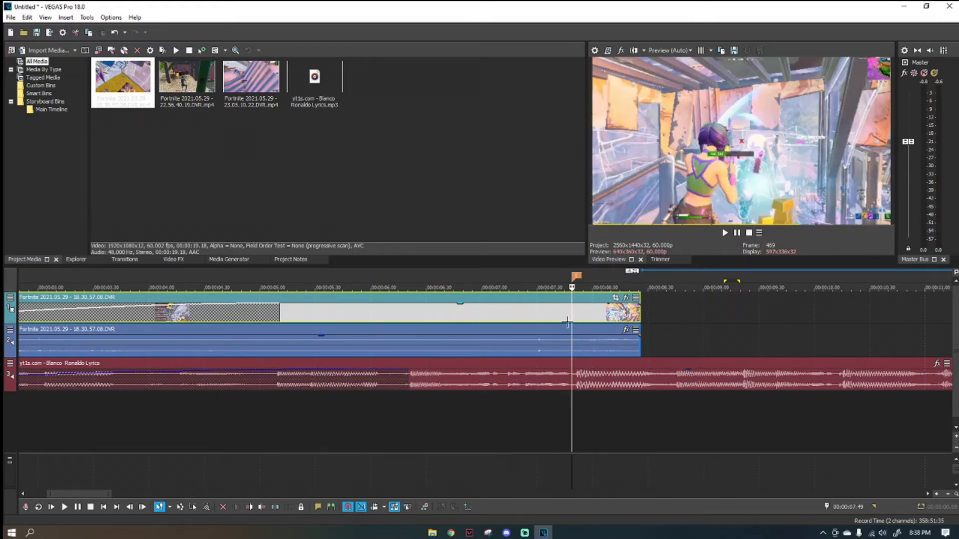
pyautogui.rightClick(577, 311)
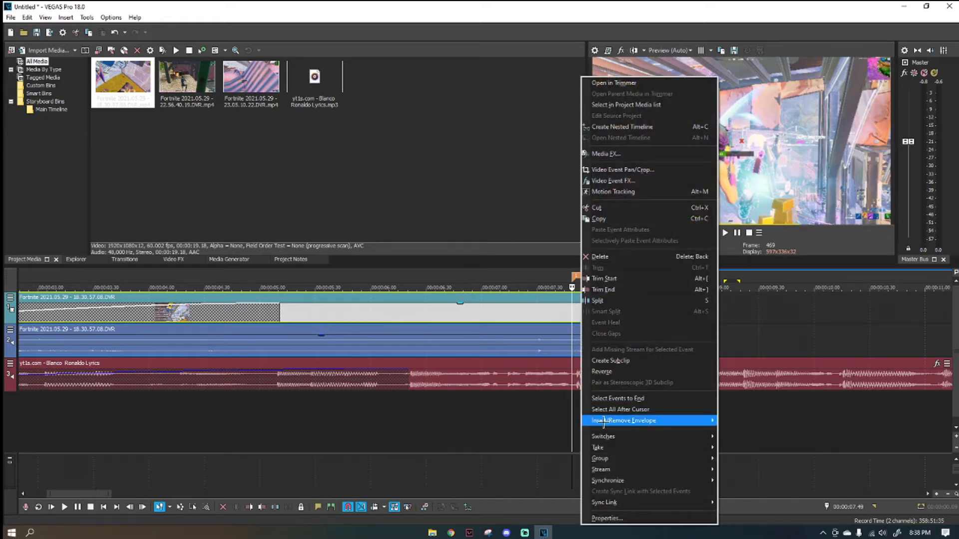
pyautogui.moveTo(619, 421)
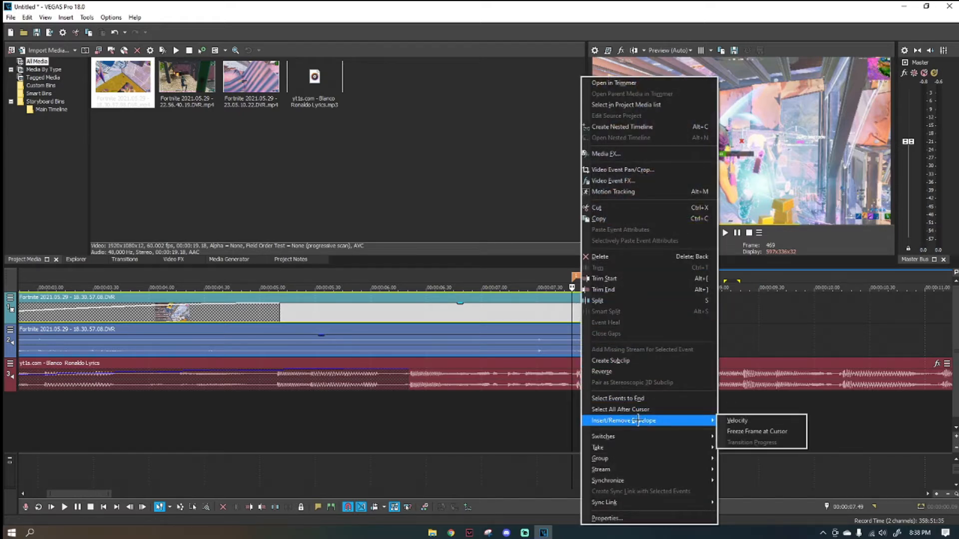
pyautogui.click(744, 431)
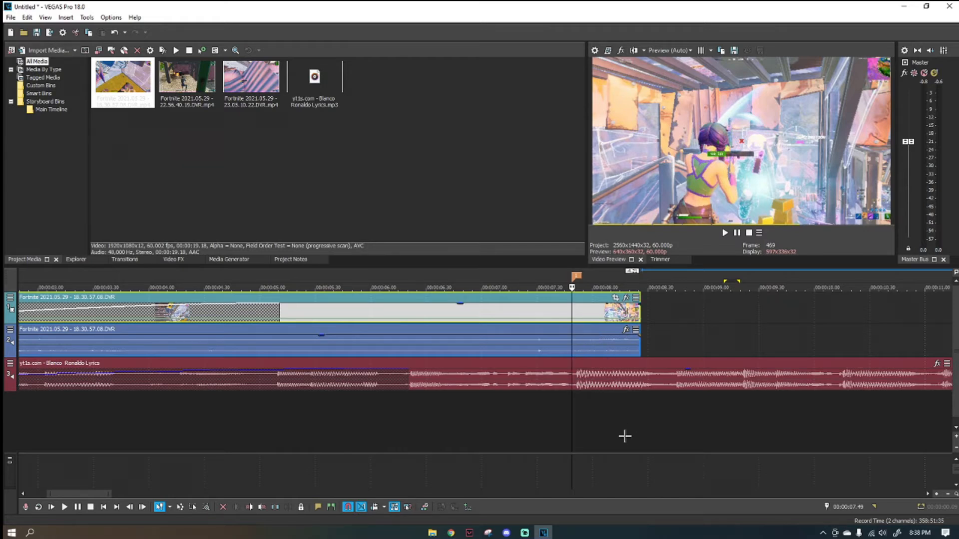
# Add one velocity envelope point at the beat-drop marker and another five frames earlier, at 00:00:07.44.
pyautogui.scroll(3, 572, 325)
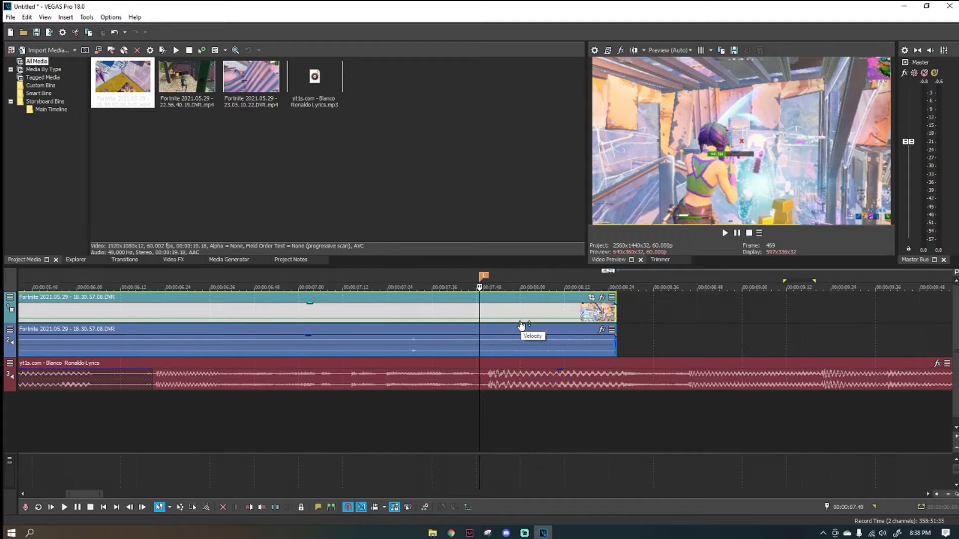
pyautogui.rightClick(481, 322)
pyautogui.click(484, 323)
pyautogui.press('Left')
pyautogui.press('Left')
pyautogui.press('Left')
pyautogui.press('Left')
pyautogui.press('Left')
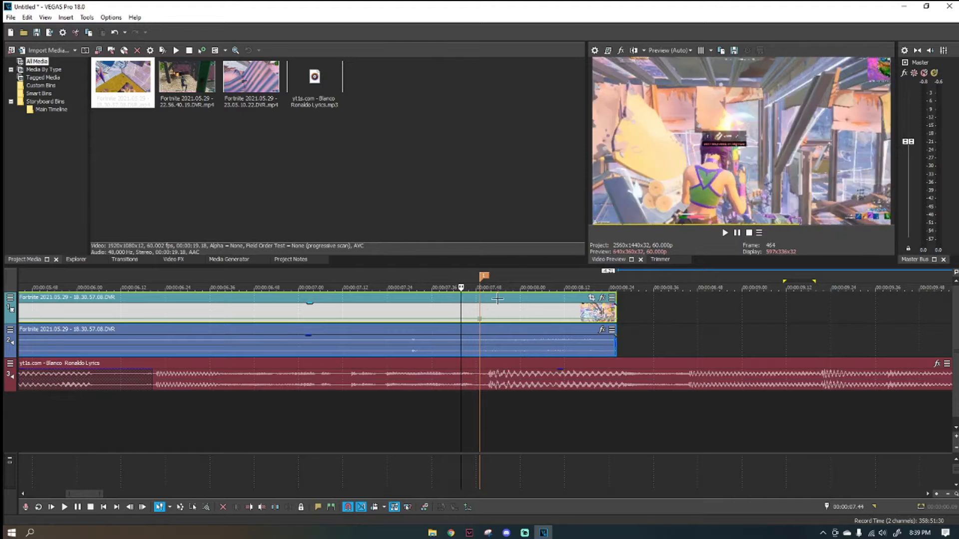
pyautogui.rightClick(462, 322)
pyautogui.click(482, 328)
# Add a third velocity envelope point five frames after the beat-drop marker, at 00:00:07.54.
pyautogui.click(478, 312)
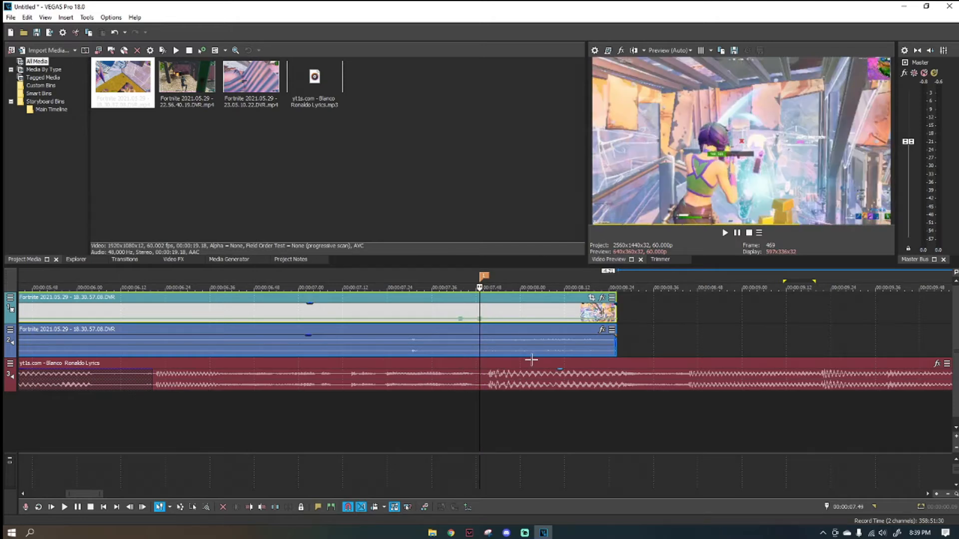
pyautogui.press('space')
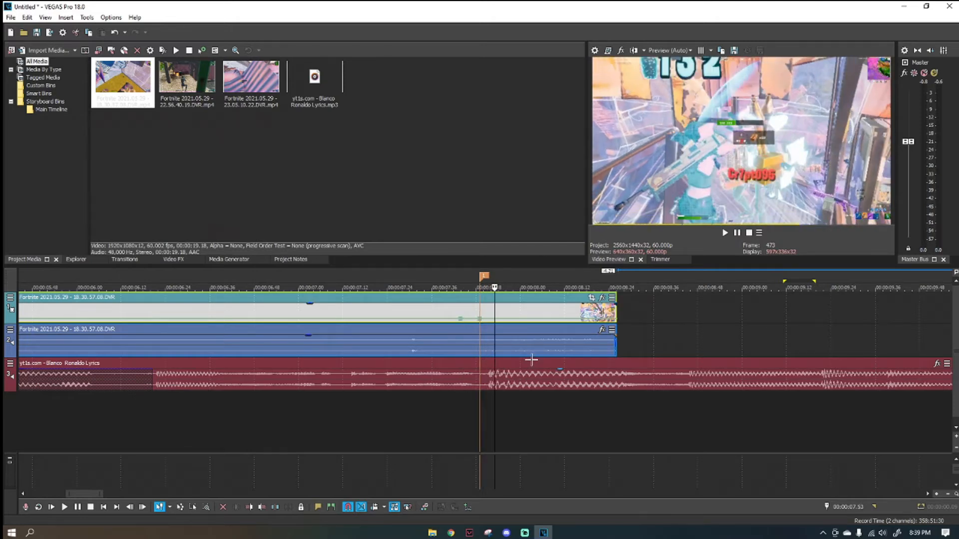
pyautogui.rightClick(498, 319)
pyautogui.click(507, 325)
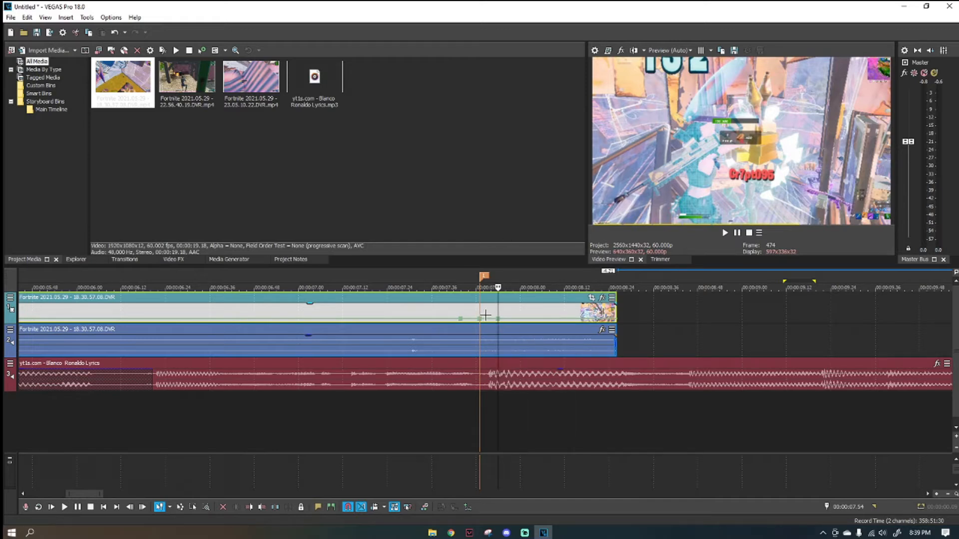
# Set the velocity point at the marker to 200% forward and the point after it to 50% forward.
pyautogui.rightClick(481, 322)
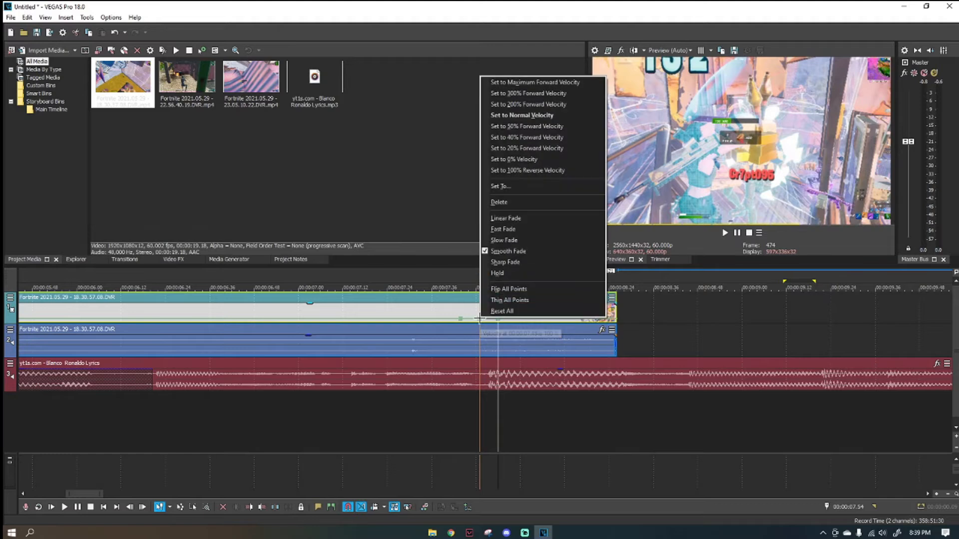
pyautogui.click(517, 104)
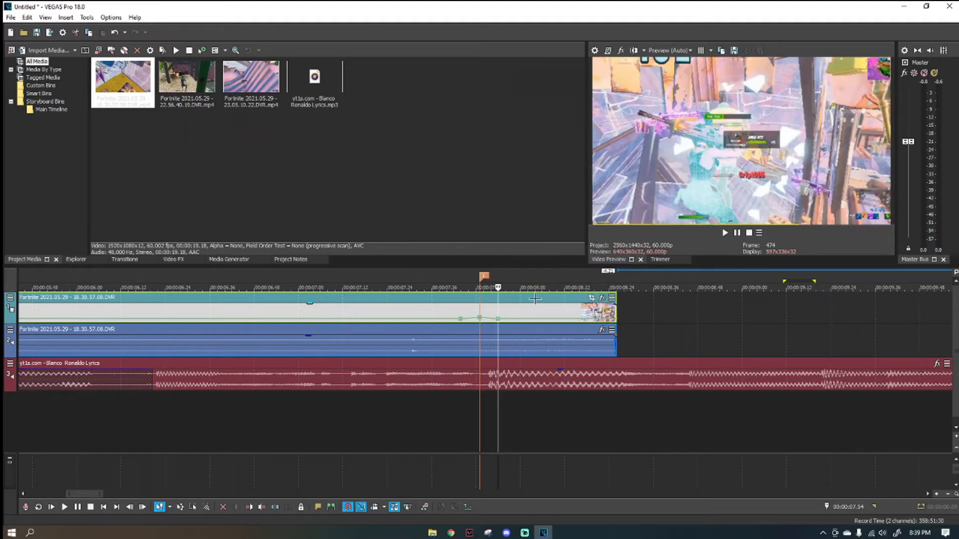
pyautogui.rightClick(499, 322)
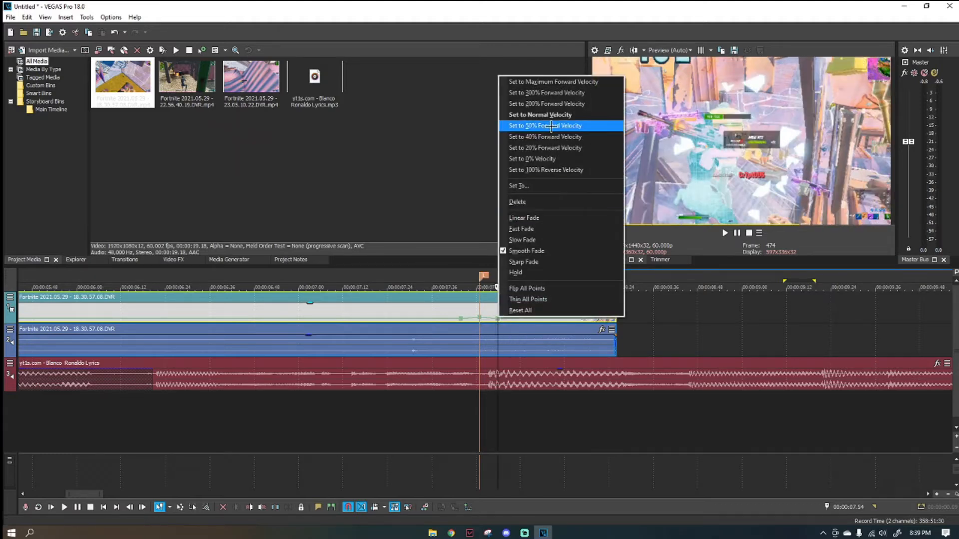
pyautogui.click(532, 122)
# Play the clip through the beat drop to check the velocity change.
pyautogui.scroll(-5, 499, 334)
pyautogui.click(280, 319)
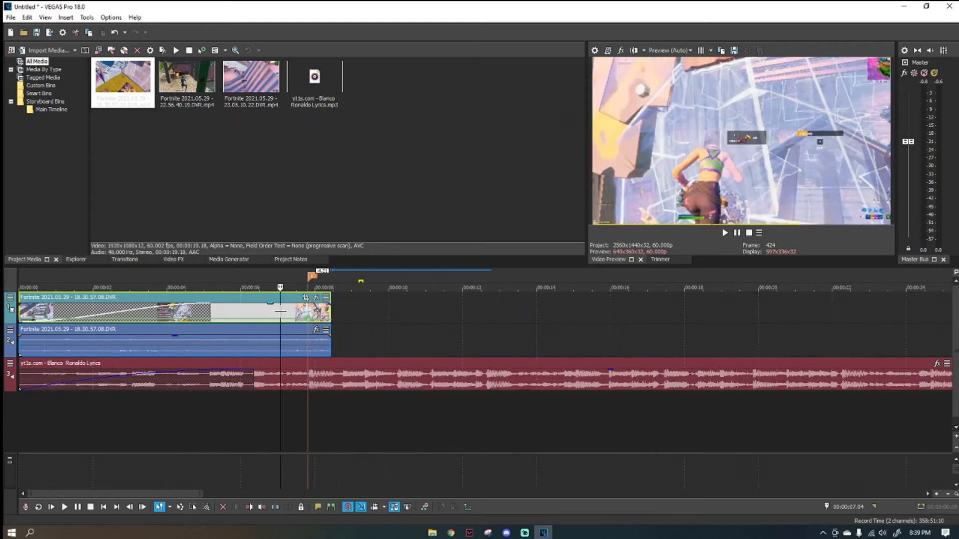
pyautogui.press('space')
pyautogui.scroll(2, 351, 338)
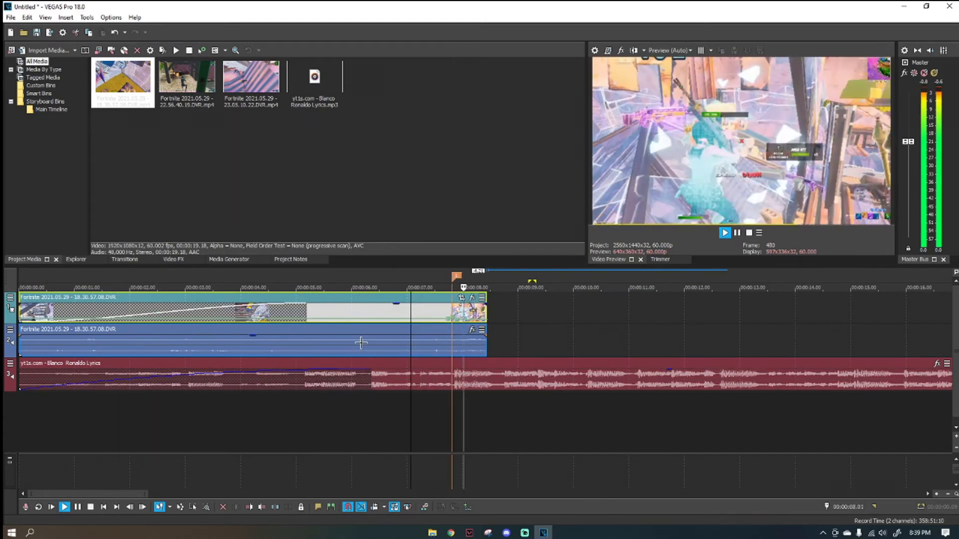
pyautogui.click(445, 311)
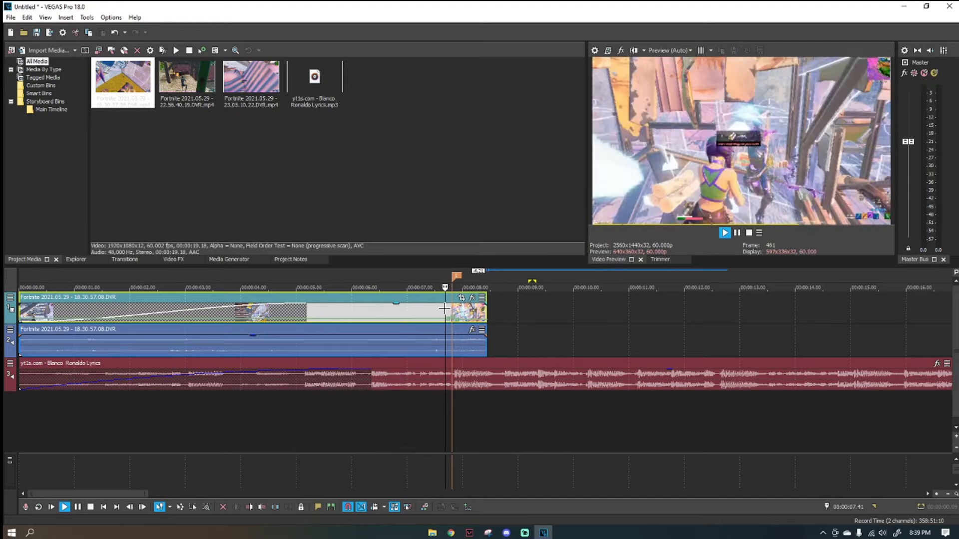
pyautogui.press('space')
# Split the Fortnite clip at the beat-drop marker, 00:00:07.49.
pyautogui.scroll(3, 494, 330)
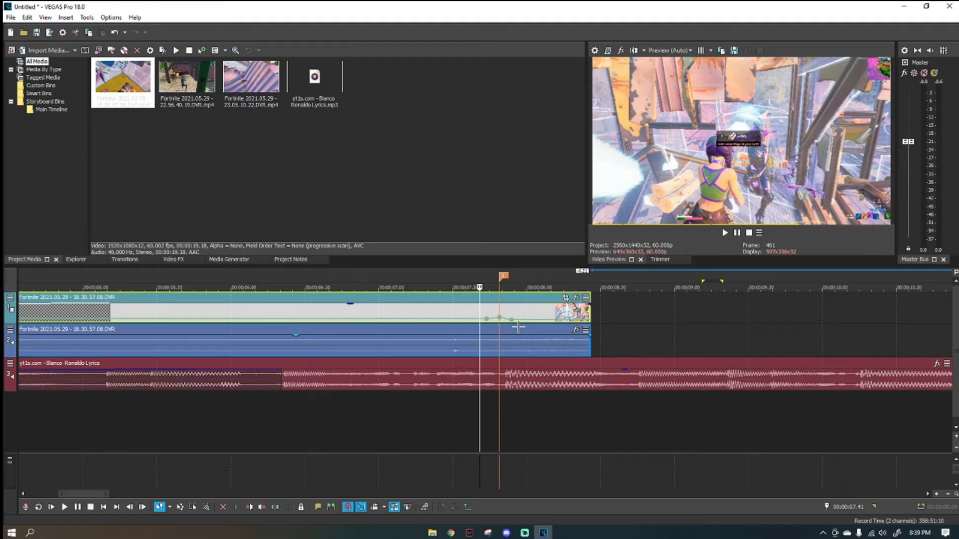
pyautogui.click(498, 307)
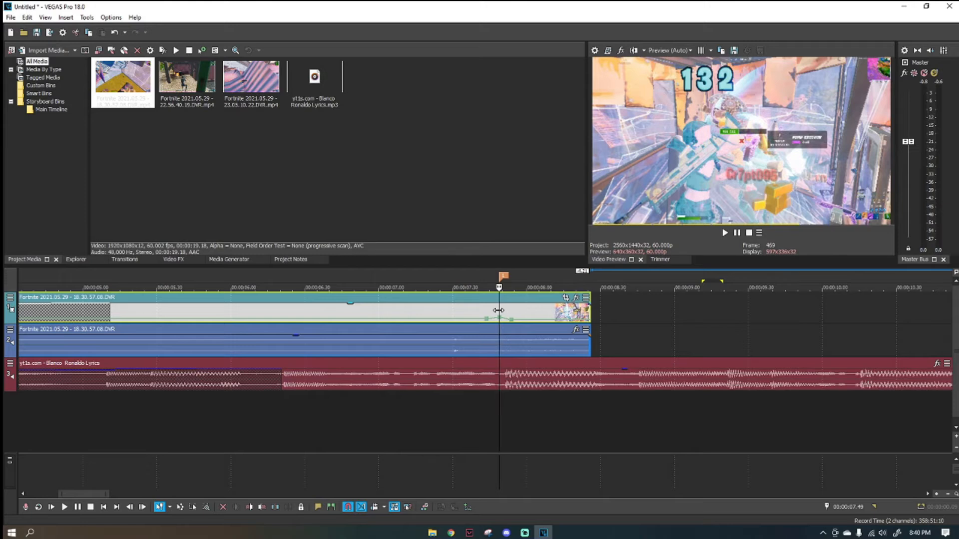
pyautogui.press('s')
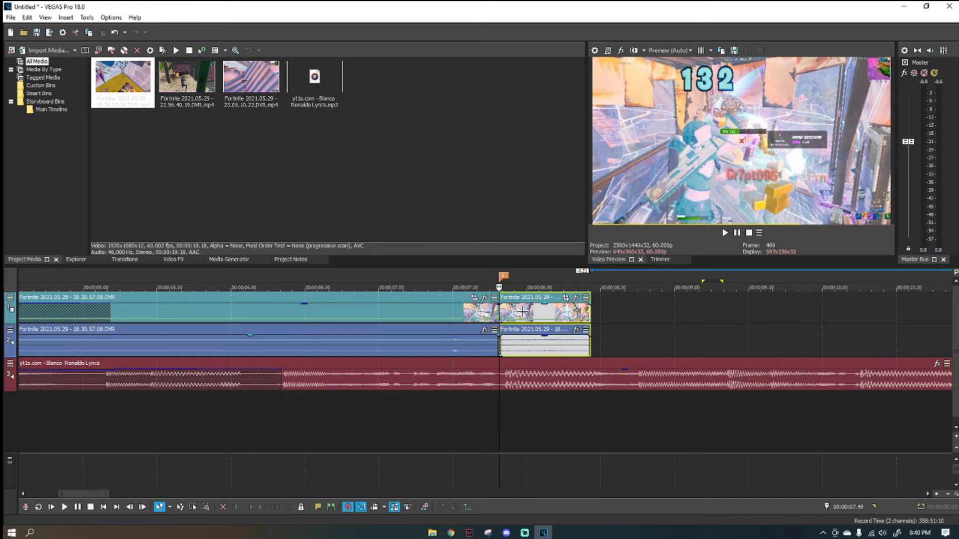
# Apply the "Pochembe Pink Glow Impact" filter package to the short Fortnite clip piece after the beat-drop marker.
pyautogui.click(575, 299)
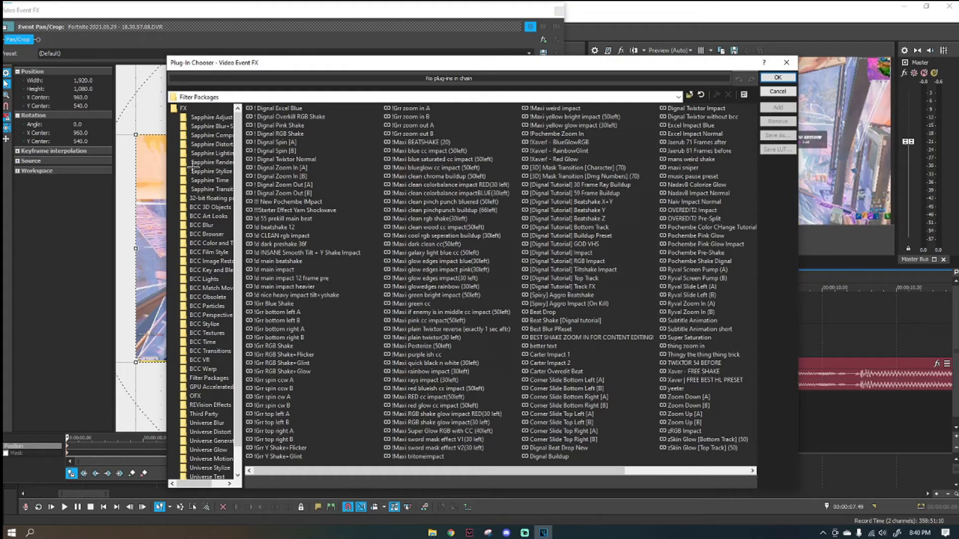
pyautogui.click(184, 108)
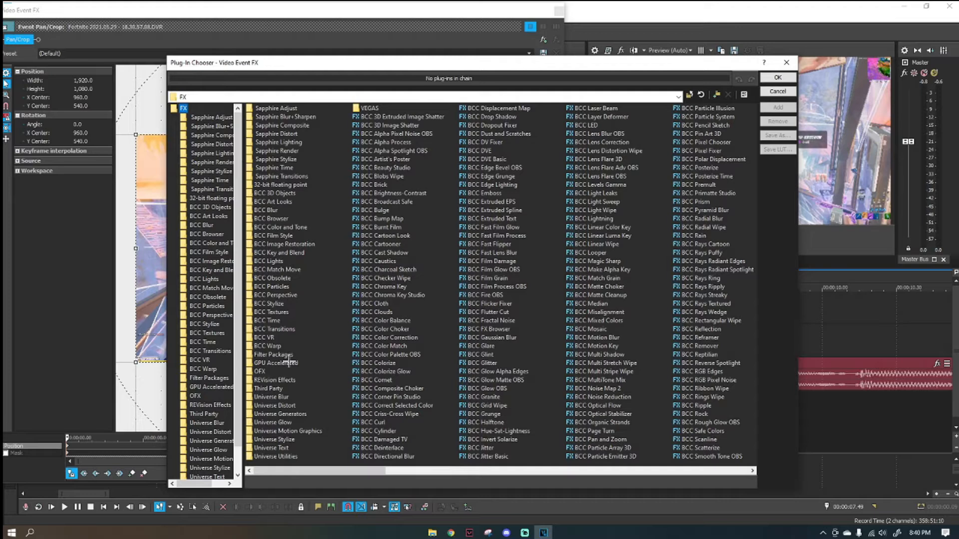
pyautogui.scroll(-2, 210, 280)
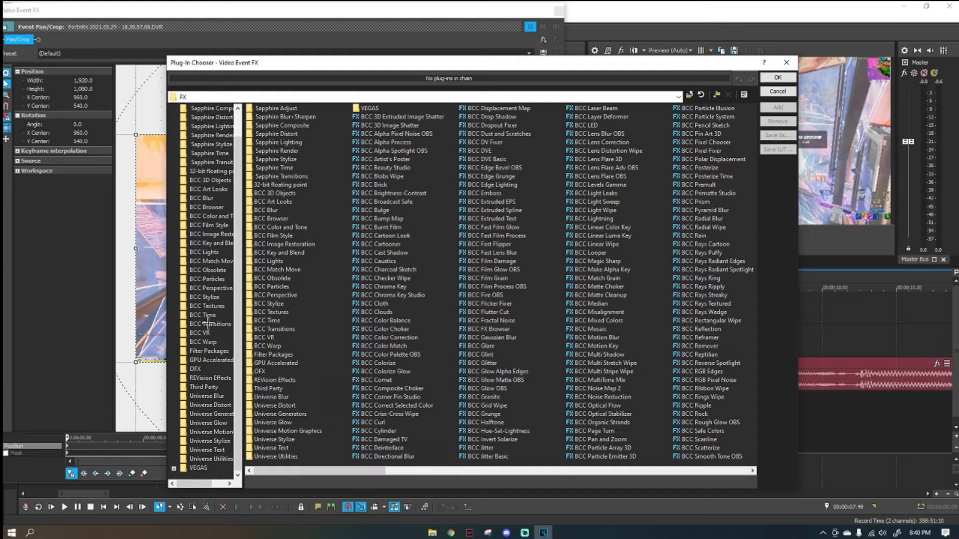
pyautogui.click(210, 351)
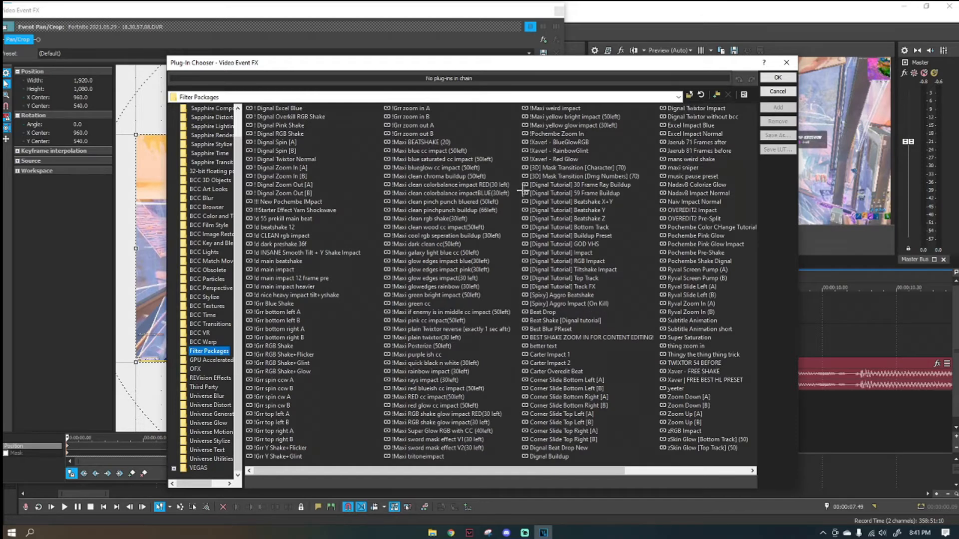
pyautogui.hscroll(1, 523, 189)
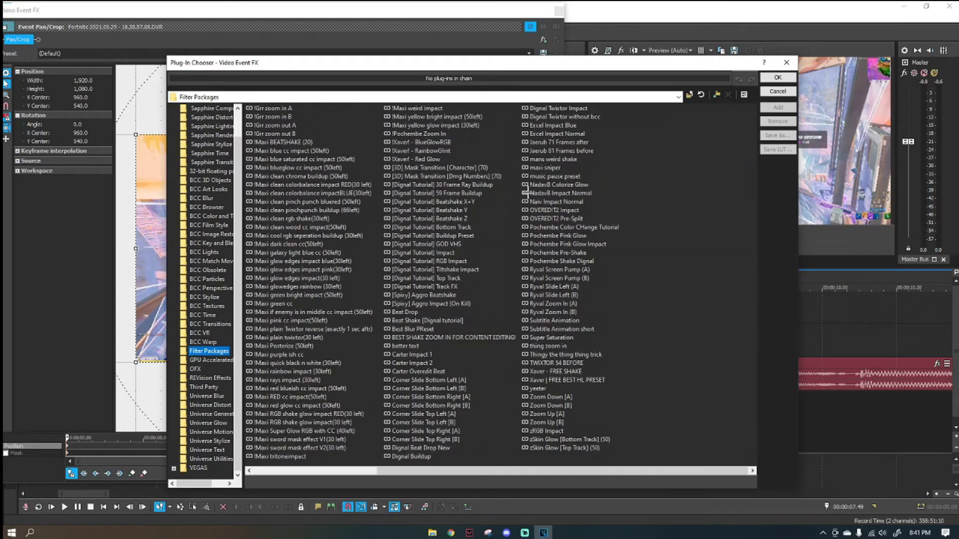
pyautogui.click(569, 244)
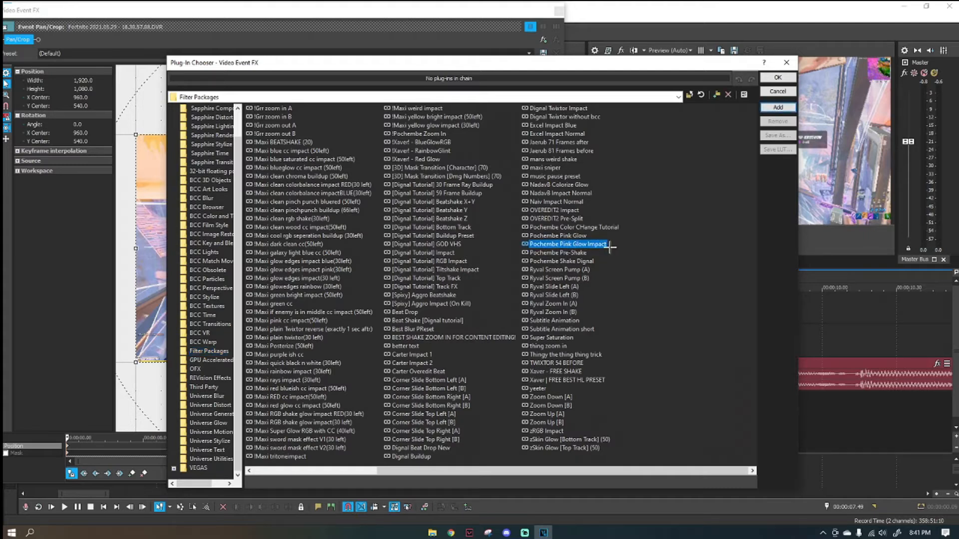
pyautogui.click(777, 106)
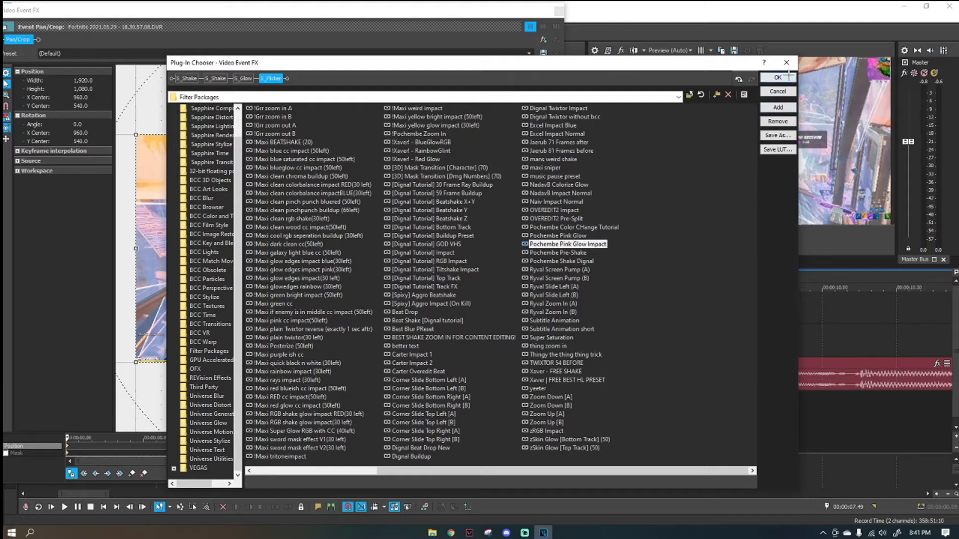
pyautogui.click(778, 78)
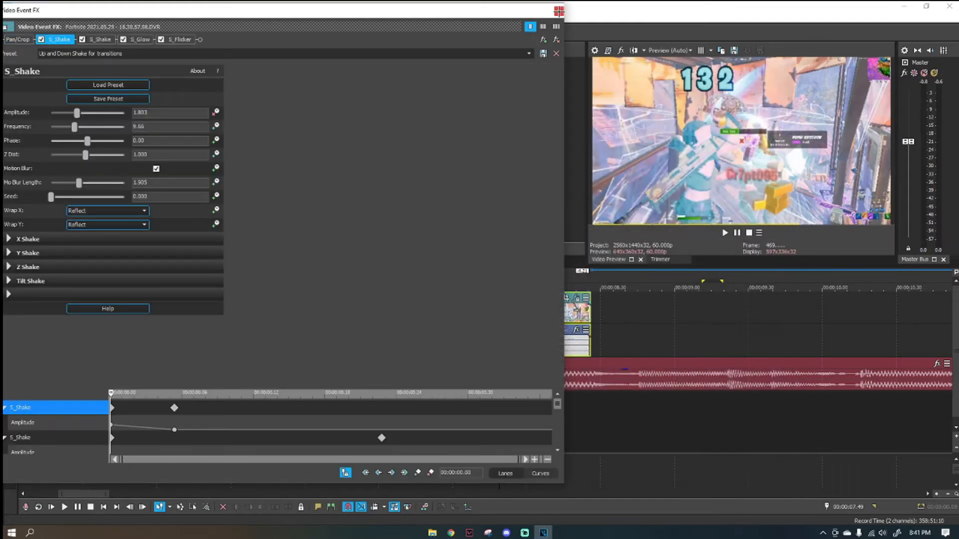
pyautogui.click(559, 10)
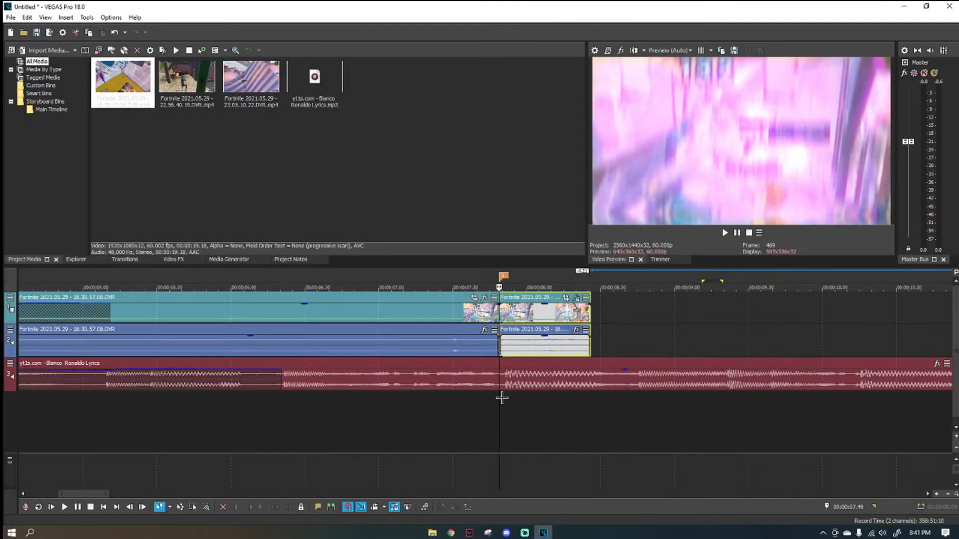
# Examine the impact's S_Glow settings and the keyframes of its shake, glow and flicker effects.
pyautogui.click(577, 297)
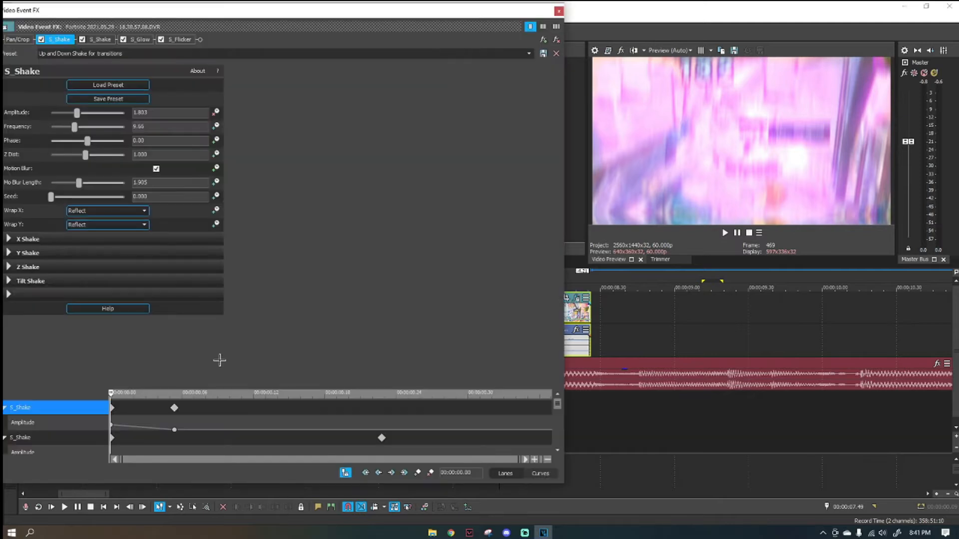
pyautogui.moveTo(248, 15); pyautogui.dragTo(415, 23)
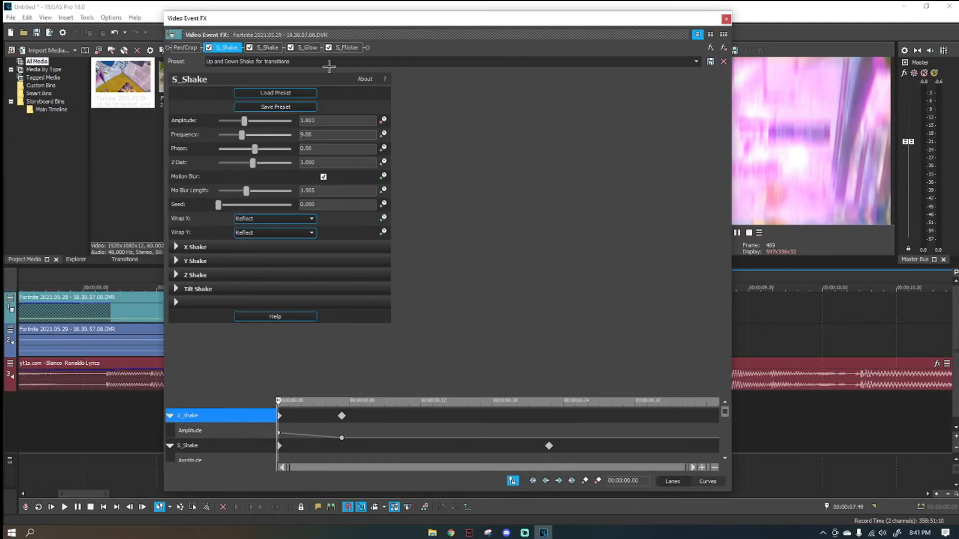
pyautogui.click(309, 48)
pyautogui.moveTo(281, 117); pyautogui.dragTo(258, 114)
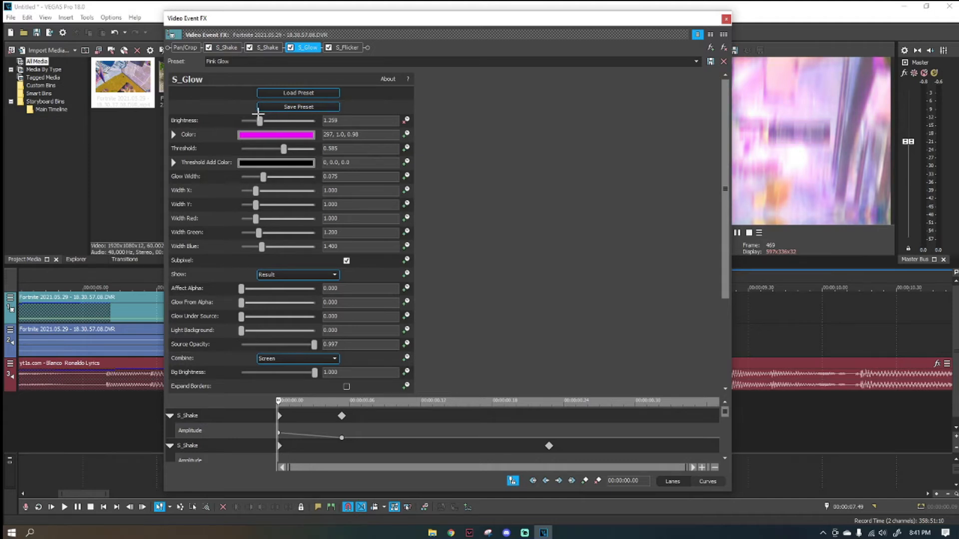
pyautogui.moveTo(549, 18); pyautogui.dragTo(598, 14)
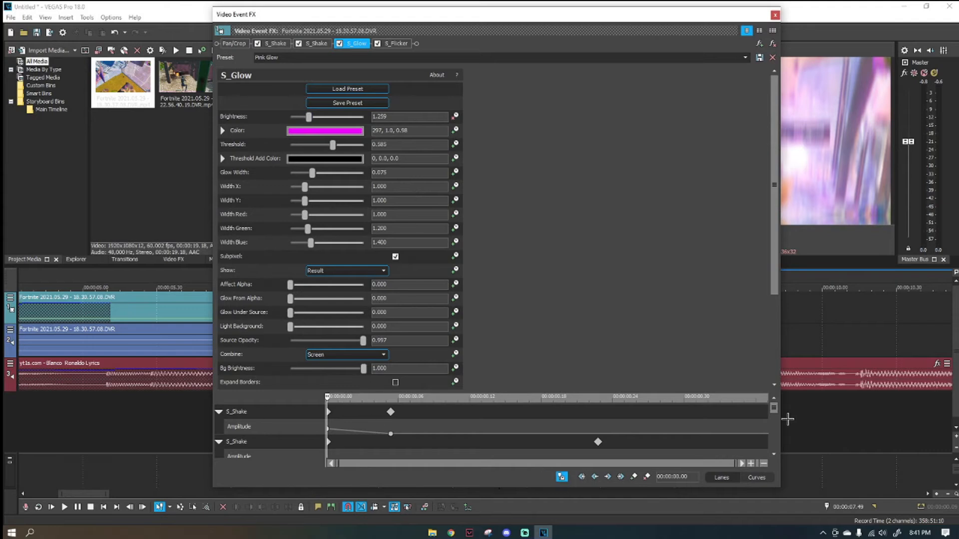
pyautogui.moveTo(774, 409); pyautogui.dragTo(772, 505)
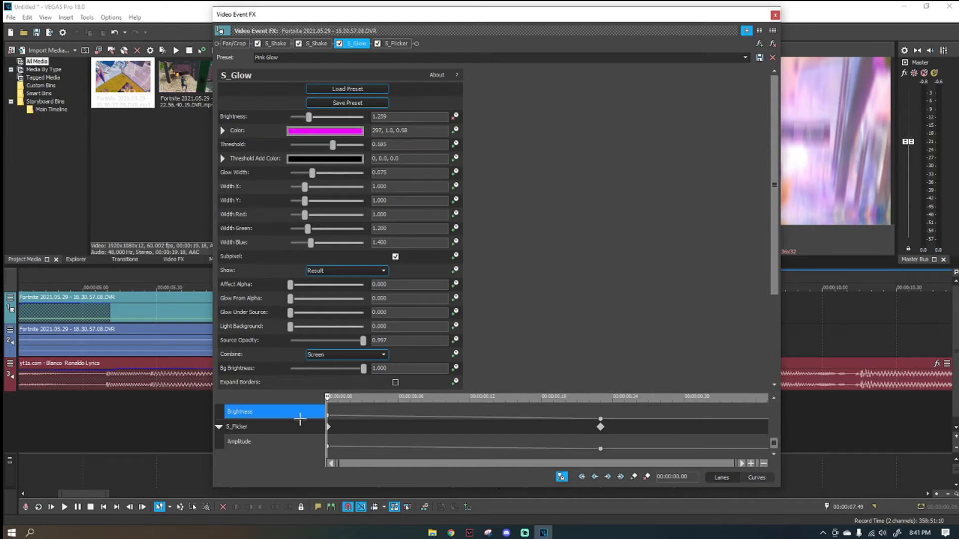
pyautogui.moveTo(774, 444); pyautogui.dragTo(770, 433)
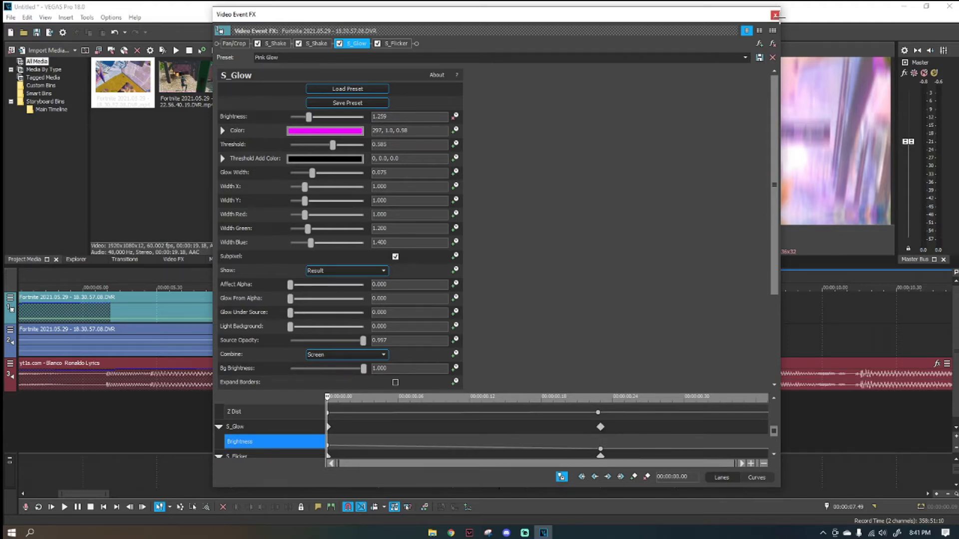
pyautogui.click(775, 15)
# Play the timeline through the beat drop to preview the pink glow impact.
pyautogui.scroll(-4, 458, 359)
pyautogui.press('space')
pyautogui.scroll(3, 366, 405)
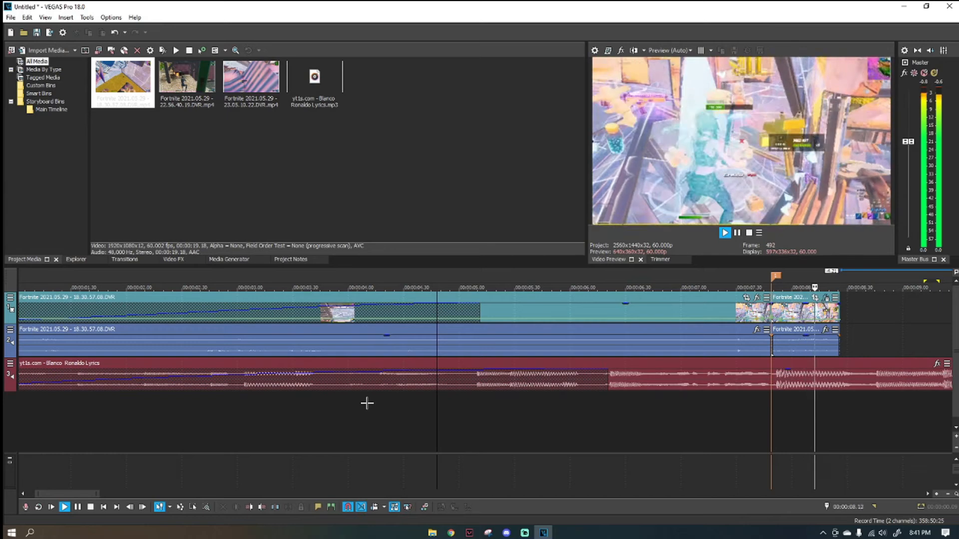
pyautogui.scroll(-4, 366, 403)
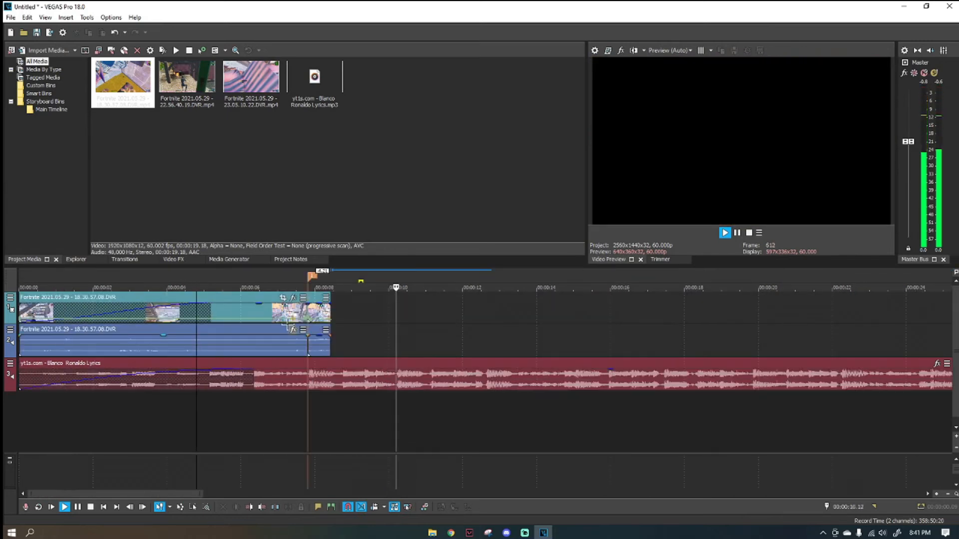
pyautogui.click(299, 340)
pyautogui.press('space')
pyautogui.press('space')
pyautogui.scroll(2, 380, 368)
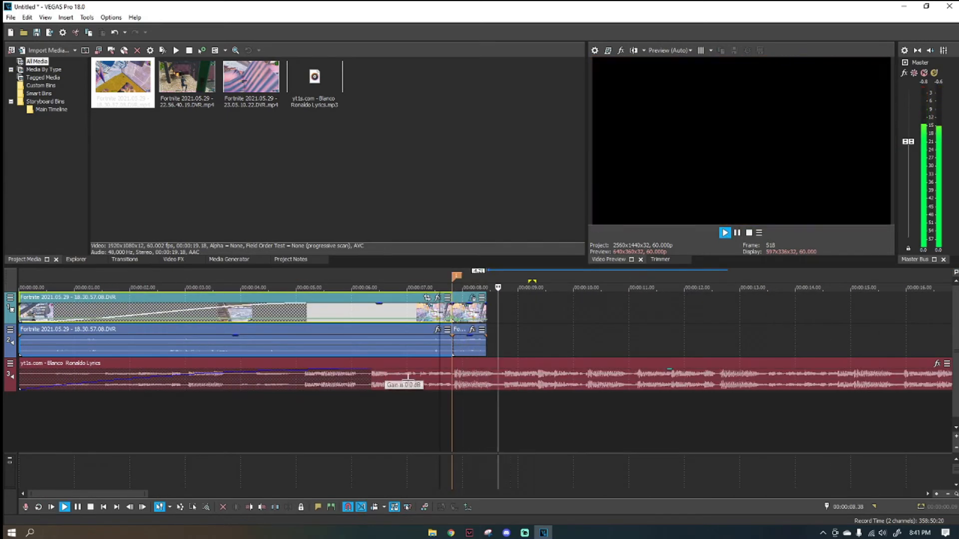
pyautogui.press('space')
# Listen to the song past the end of the clip and add a second marker on the beat at 00:00:10.15.
pyautogui.click(486, 315)
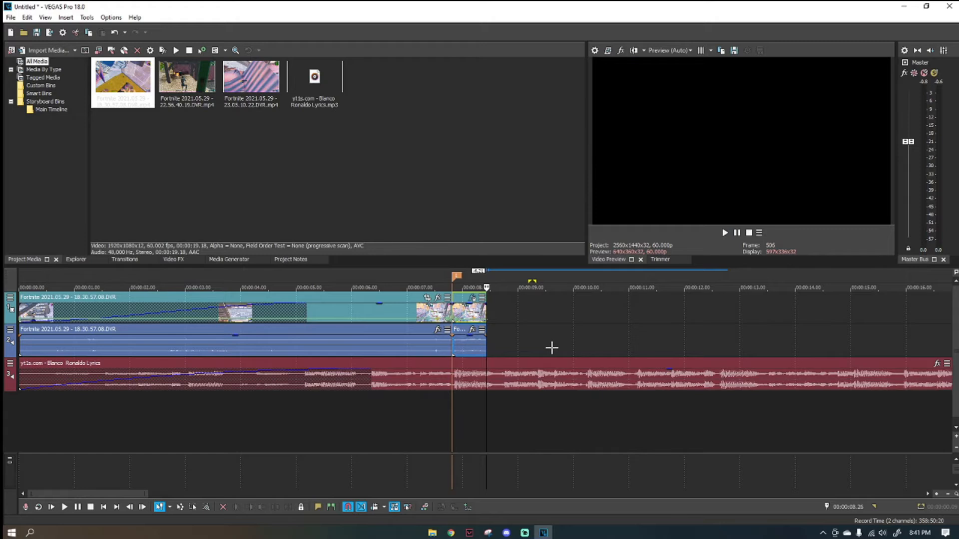
pyautogui.press('space')
pyautogui.hscroll(3, 554, 352)
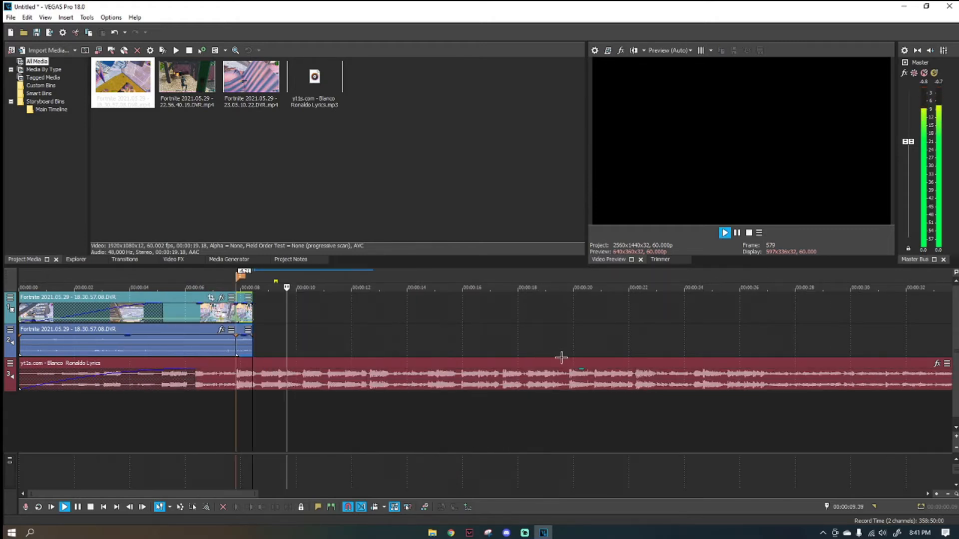
pyautogui.click(498, 376)
pyautogui.press('m')
# Play the song from the first marker and add a third marker on the beat at 00:00:12.39.
pyautogui.click(364, 310)
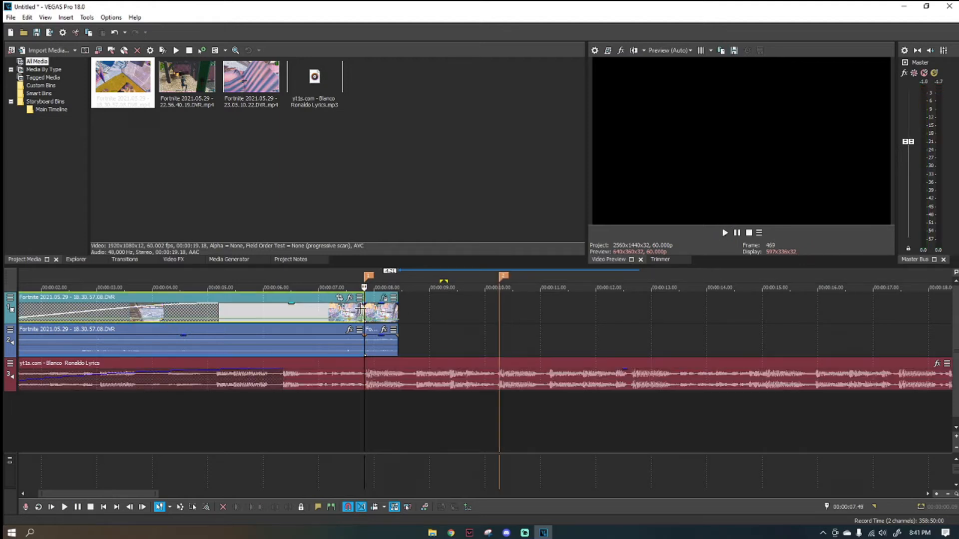
pyautogui.press('space')
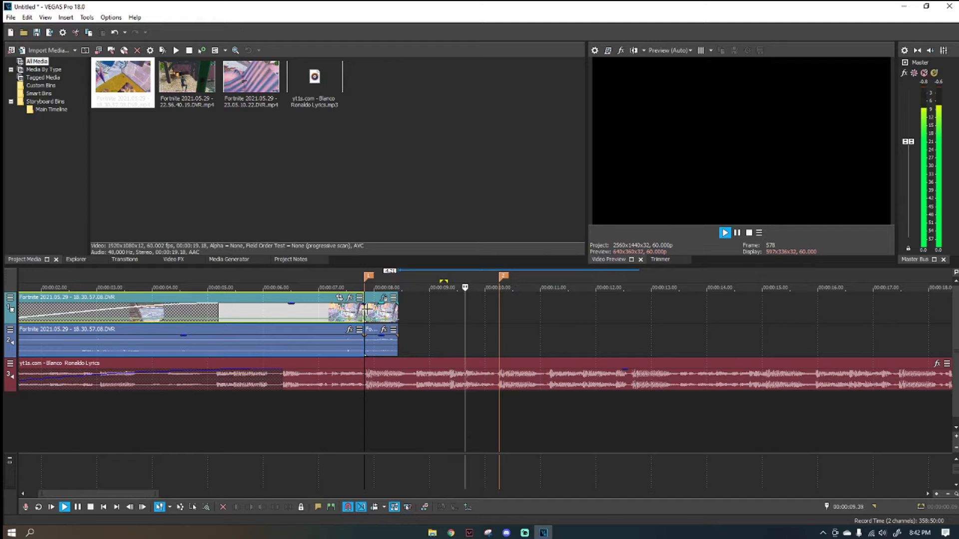
pyautogui.click(500, 301)
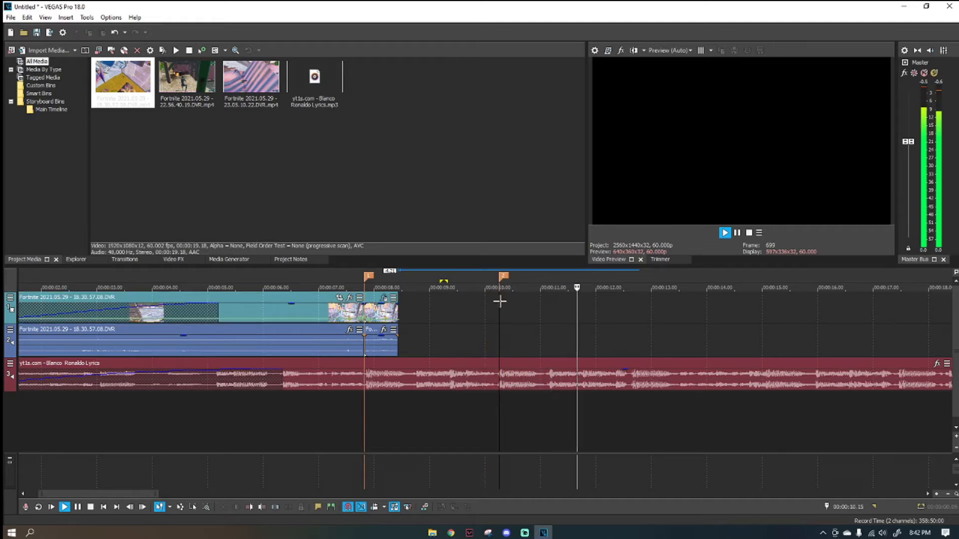
pyautogui.click(632, 378)
pyautogui.press('space')
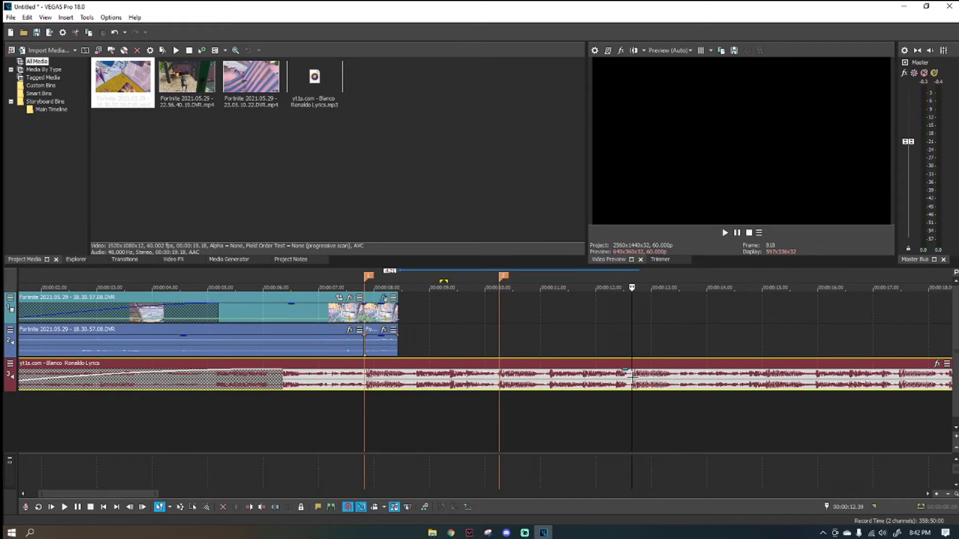
# Place the Fortnite 22.56.40.19 gameplay clip on the timeline directly after the first clip.
pyautogui.scroll(-5, 527, 336)
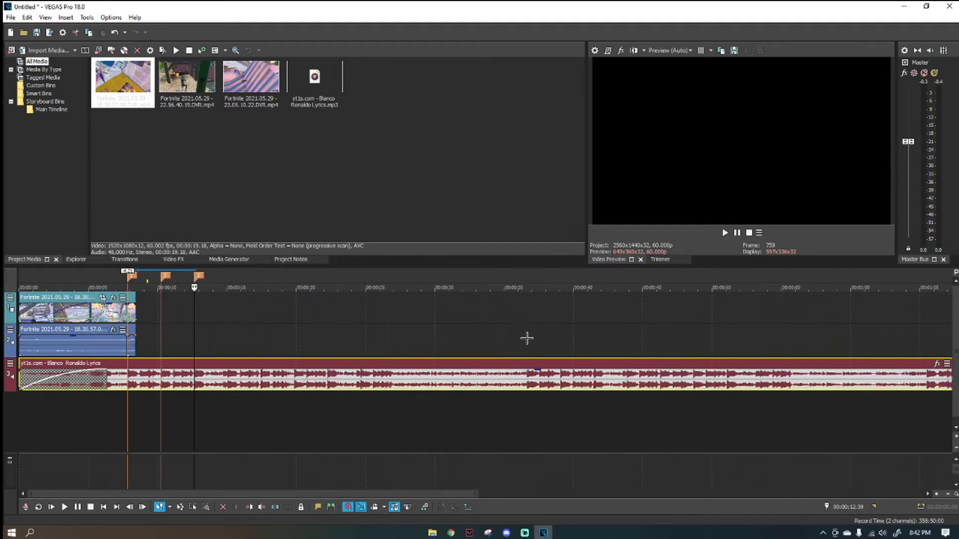
pyautogui.scroll(4, 463, 331)
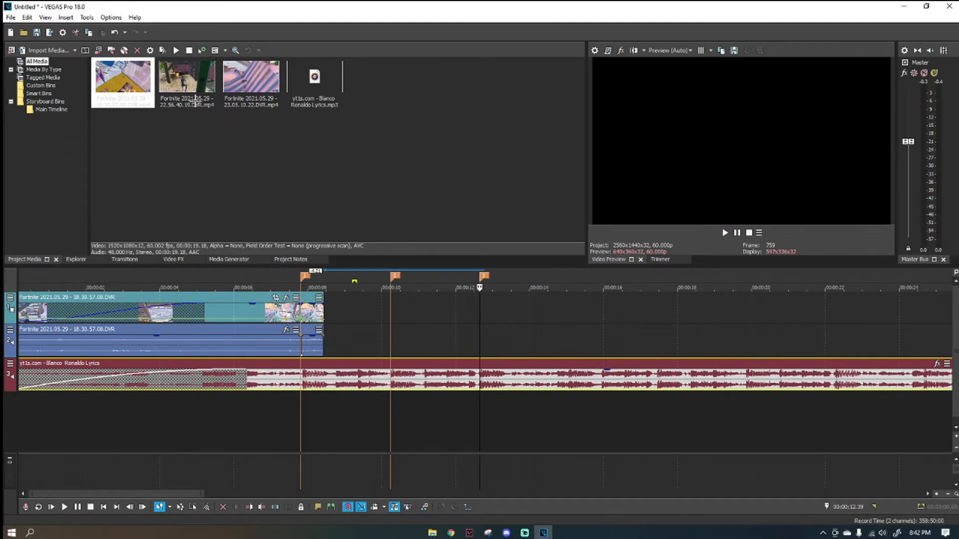
pyautogui.moveTo(196, 100); pyautogui.dragTo(327, 315)
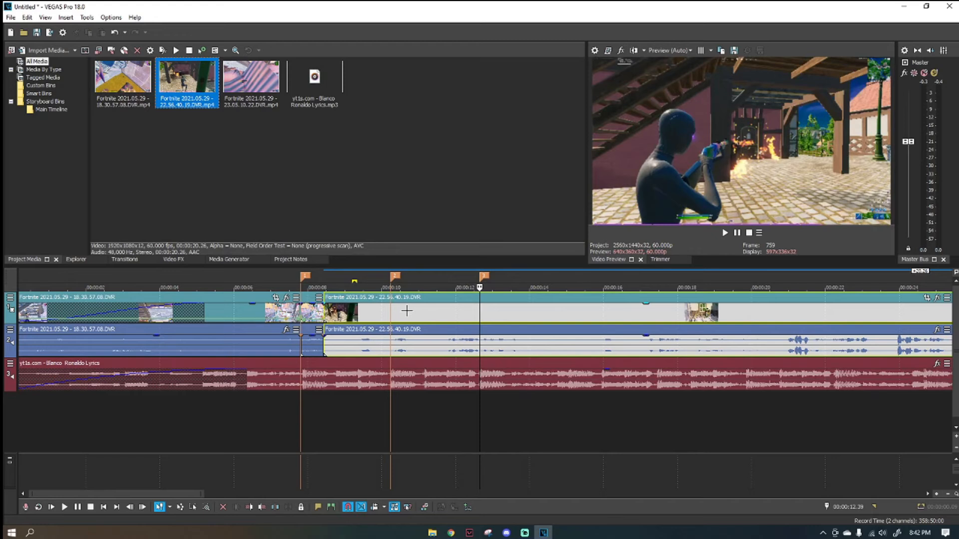
# Split the second gameplay clip at the 96-damage hit, 00:00:23.56, and delete the part before it.
pyautogui.scroll(-3, 241, 316)
pyautogui.click(184, 312)
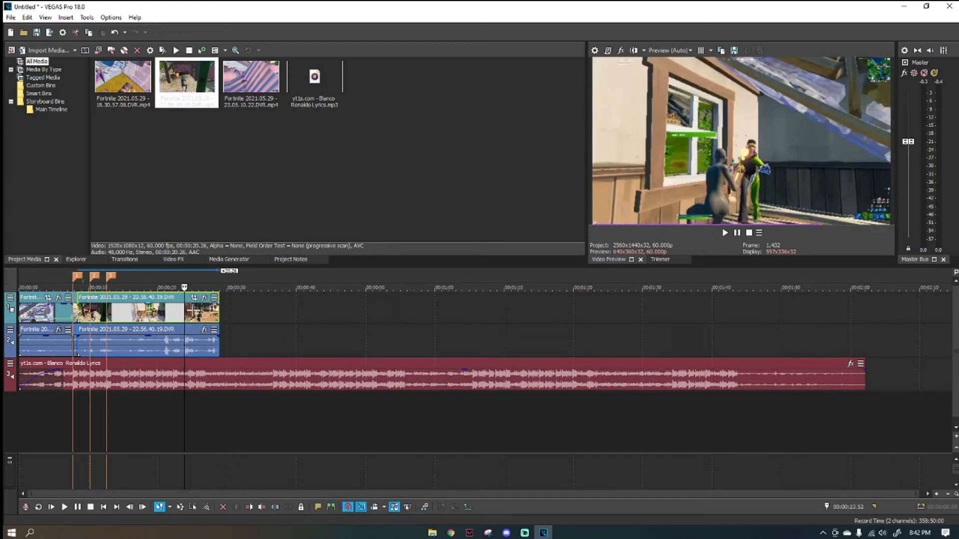
pyautogui.press('Right')
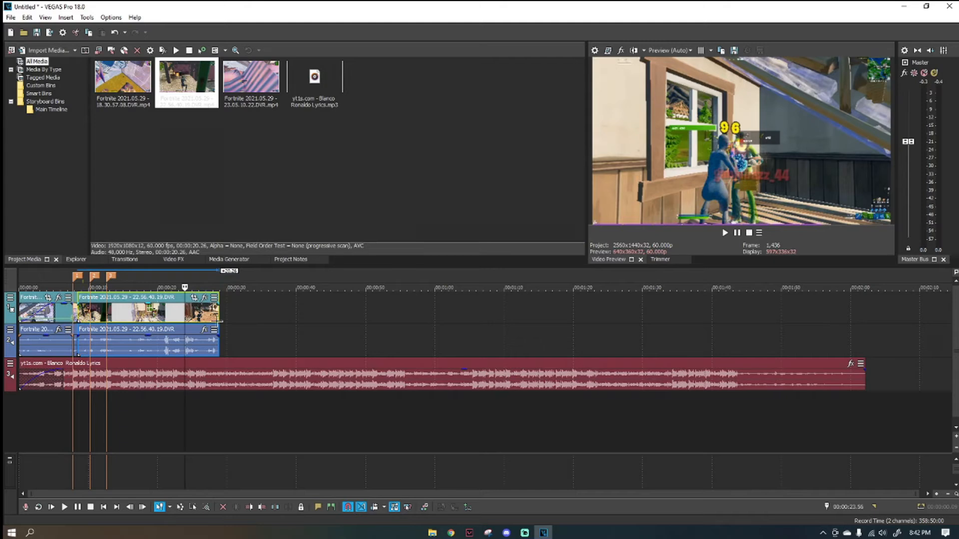
pyautogui.press('s')
pyautogui.click(171, 315)
pyautogui.scroll(2, 219, 325)
pyautogui.press('Delete')
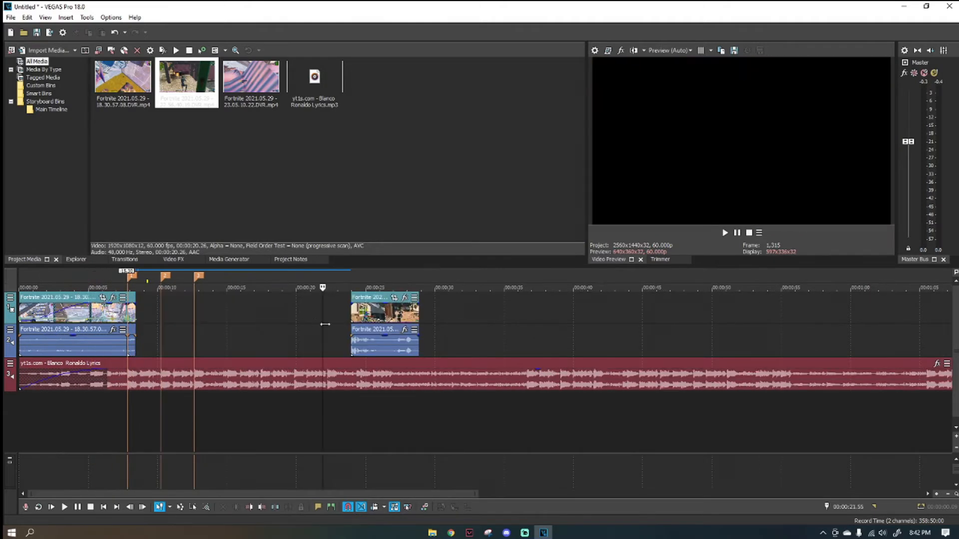
# Move the remaining clip to start at the second marker, 00:00:10.15, and extend its start back to the end of the first clip.
pyautogui.moveTo(377, 312); pyautogui.dragTo(187, 312)
pyautogui.click(156, 307)
pyautogui.click(163, 310)
pyautogui.scroll(3, 172, 310)
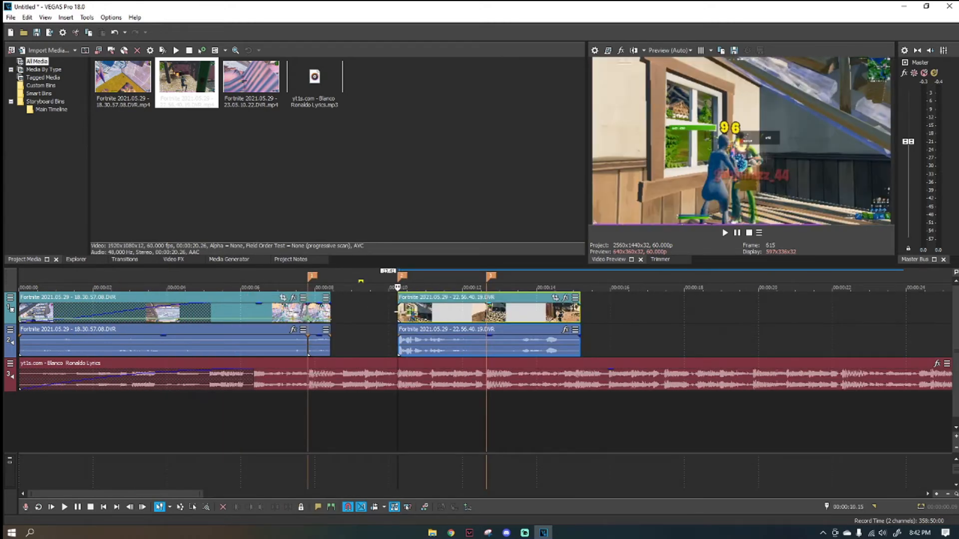
pyautogui.moveTo(400, 310); pyautogui.dragTo(331, 310)
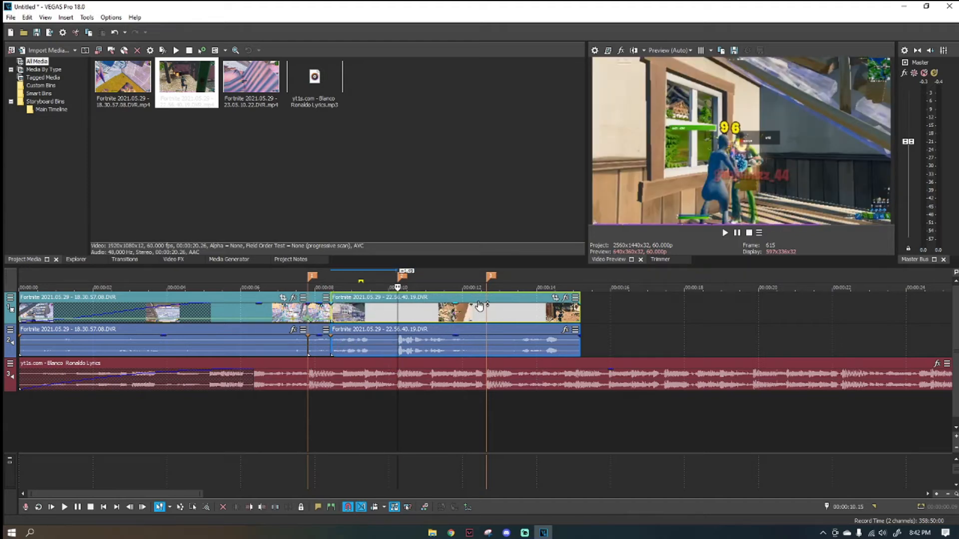
# Play from 00:00:07.21 past the second marker to check the sync, and return to the second marker.
pyautogui.scroll(2, 480, 306)
pyautogui.click(265, 307)
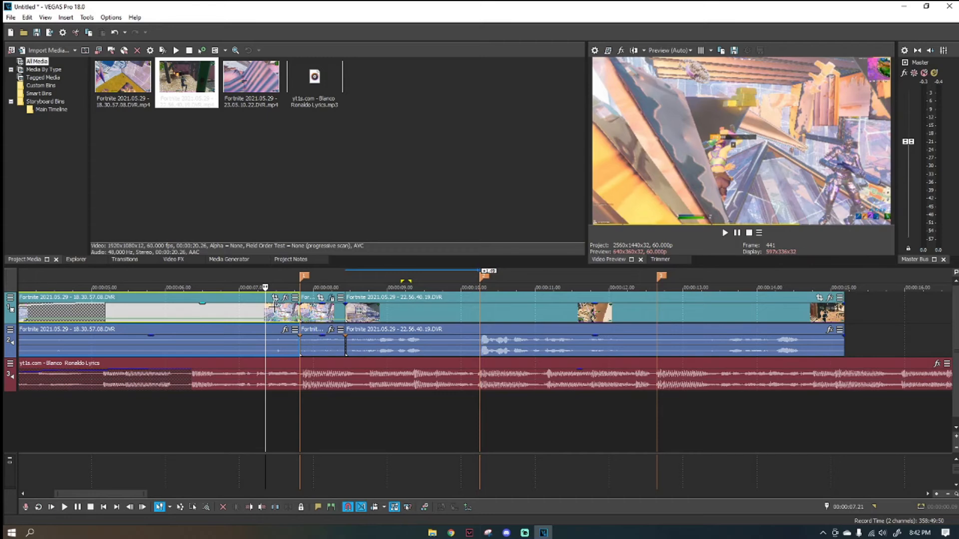
pyautogui.press('space')
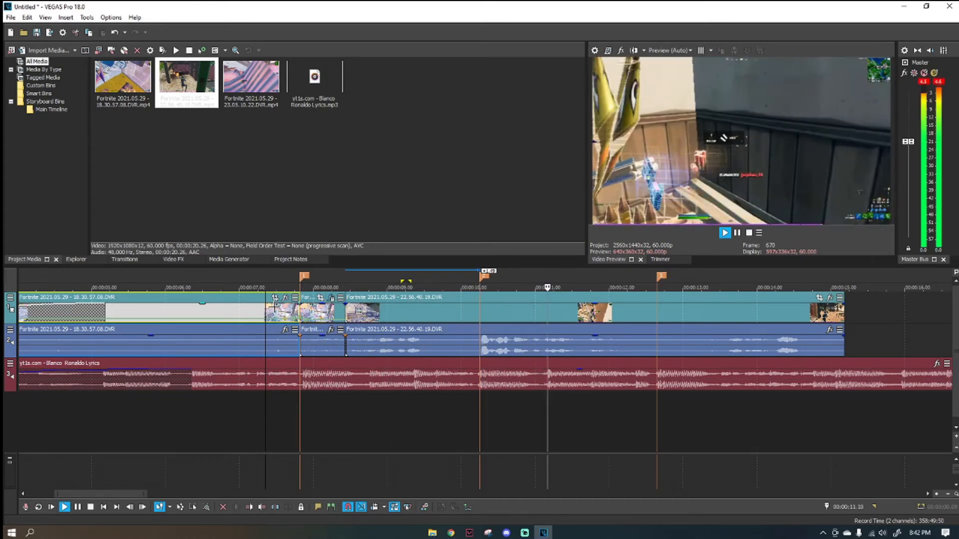
pyautogui.click(479, 312)
pyautogui.press('space')
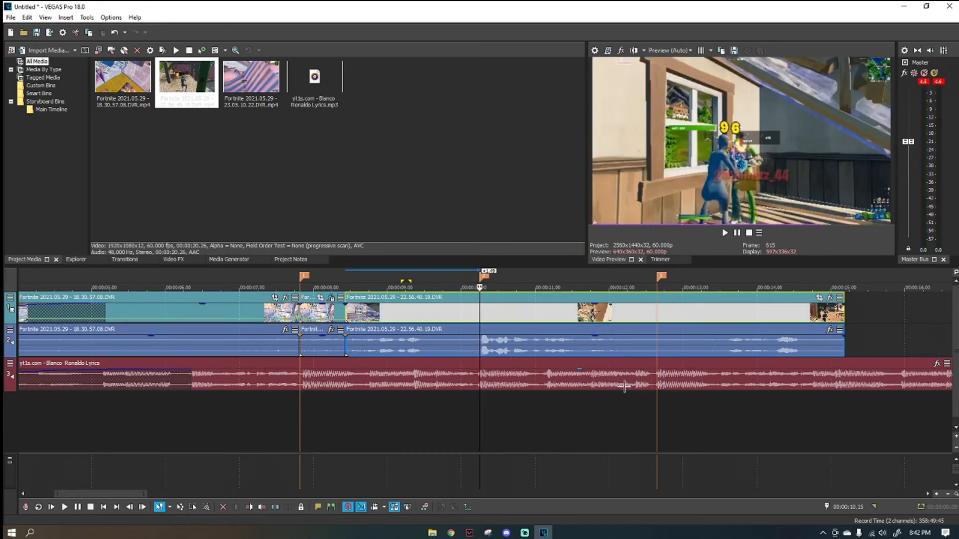
# Play on from the second marker and trim the end of the second gameplay clip to about half a second after that marker.
pyautogui.scroll(-3, 622, 387)
pyautogui.scroll(5, 618, 387)
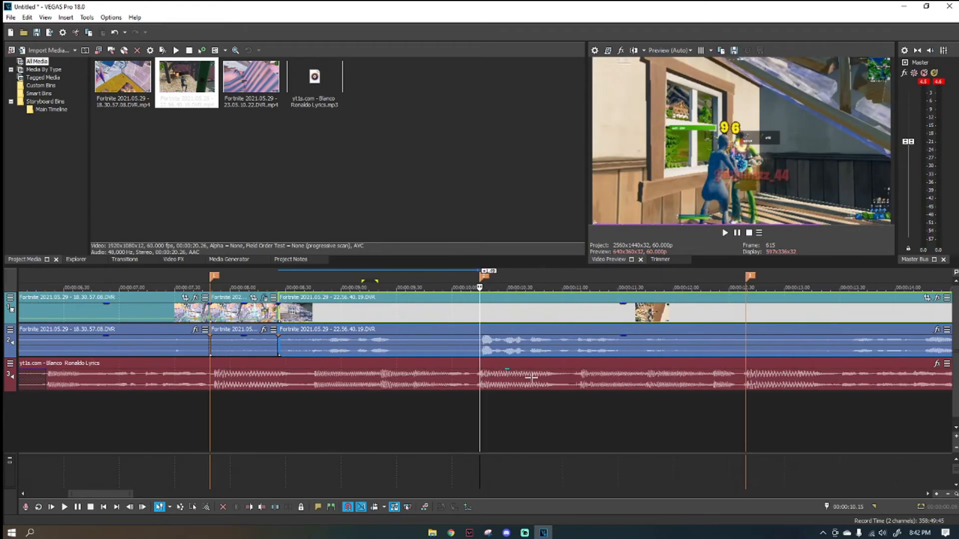
pyautogui.press('space')
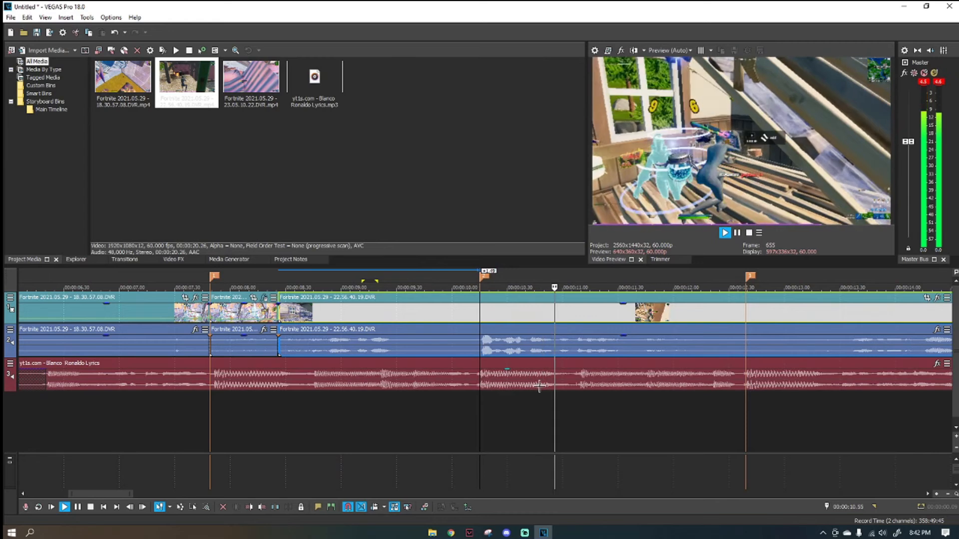
pyautogui.click(532, 377)
pyautogui.press('space')
pyautogui.scroll(-1, 566, 382)
pyautogui.moveTo(695, 315); pyautogui.dragTo(456, 327)
# Play from shortly after the first marker to past the second gameplay clip's end to check the shortened clip.
pyautogui.press('space')
pyautogui.press('space')
pyautogui.click(411, 317)
pyautogui.click(296, 313)
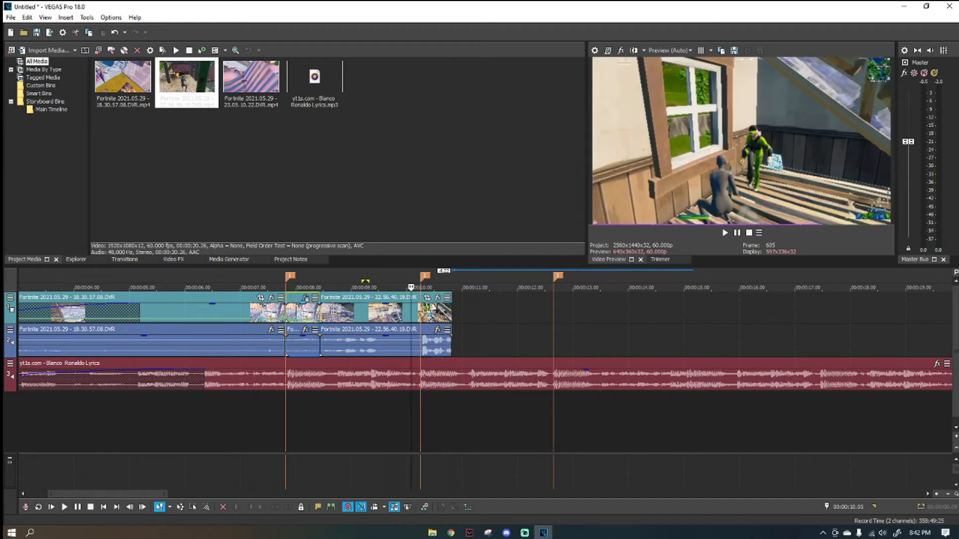
pyautogui.click(296, 310)
pyautogui.press('space')
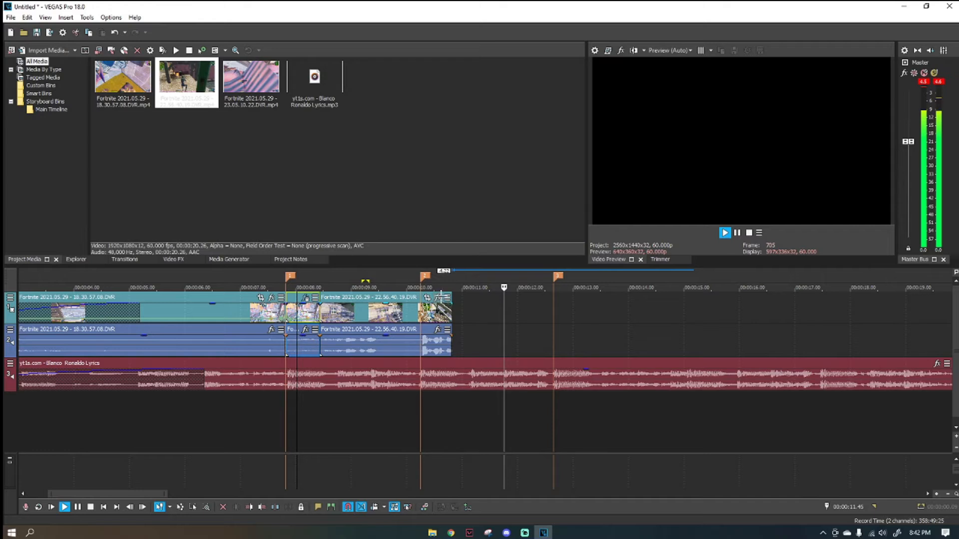
pyautogui.press('space')
# Split the first gameplay clip five frames before it meets the second one, at 00:00:08.21.
pyautogui.click(320, 312)
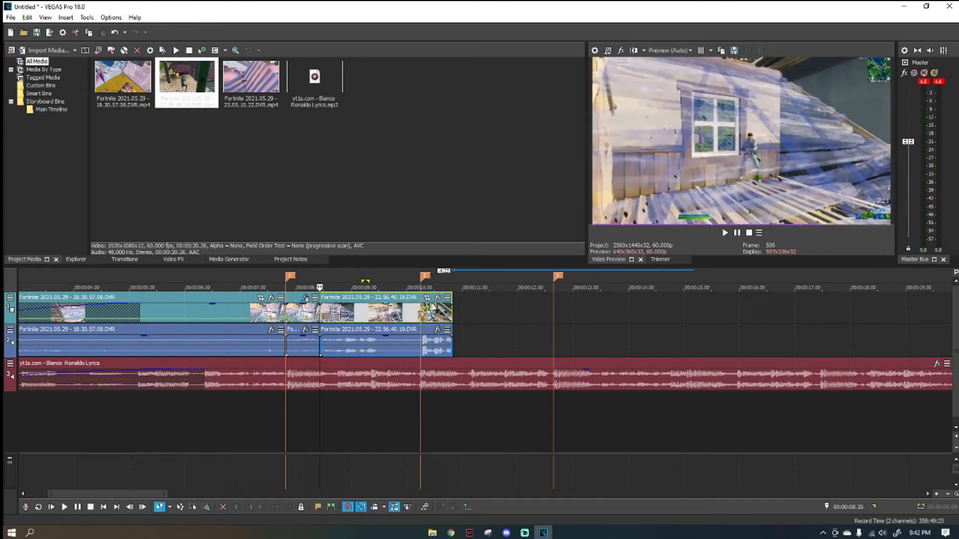
pyautogui.scroll(2, 325, 314)
pyautogui.click(477, 311)
pyautogui.scroll(2, 555, 340)
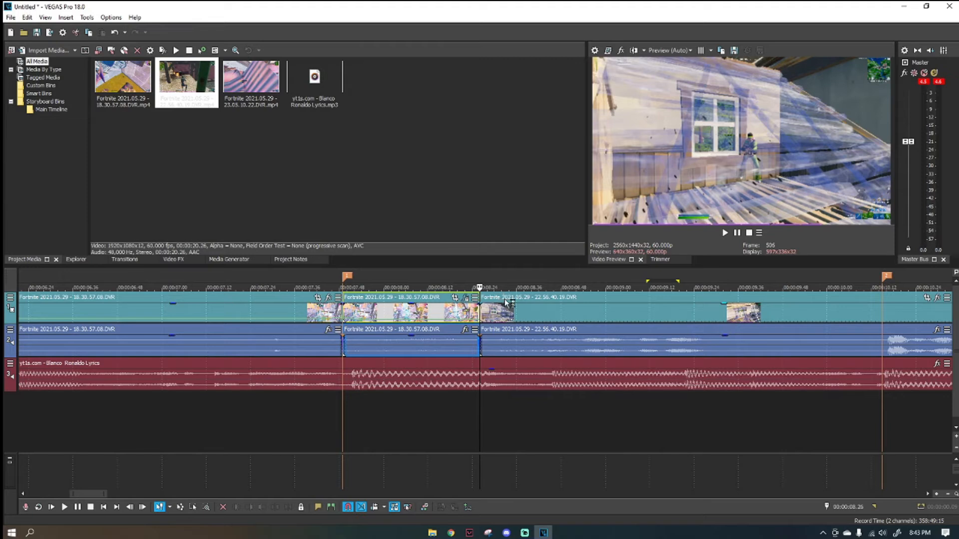
pyautogui.press('Left')
pyautogui.press('Left')
pyautogui.press('Left')
pyautogui.press('Left')
pyautogui.press('Left')
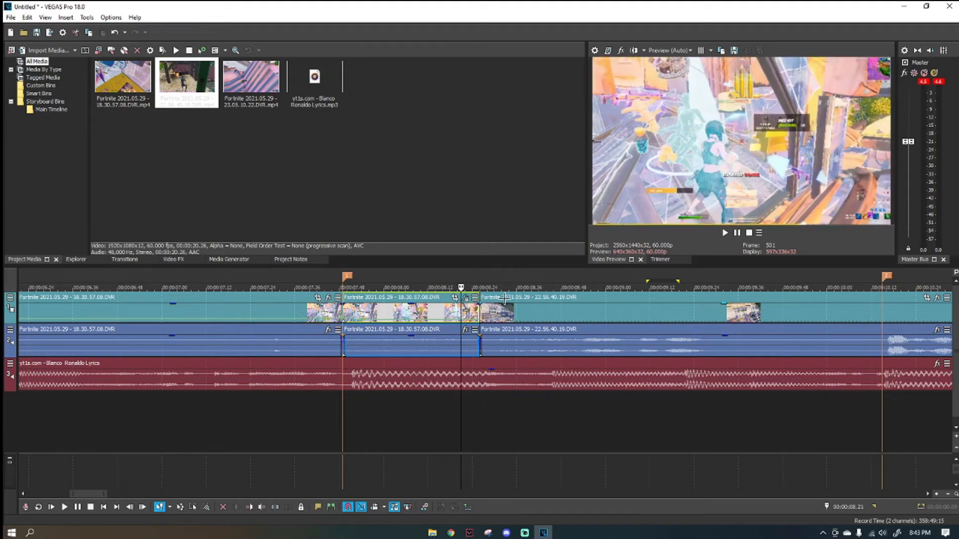
pyautogui.press('s')
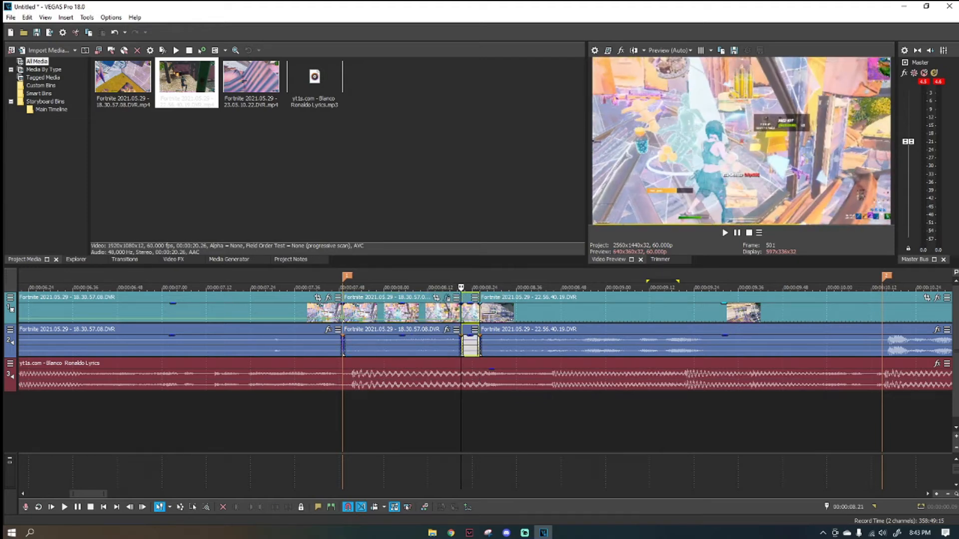
# Split the second gameplay clip five frames after its start, at 00:00:08.31.
pyautogui.click(481, 310)
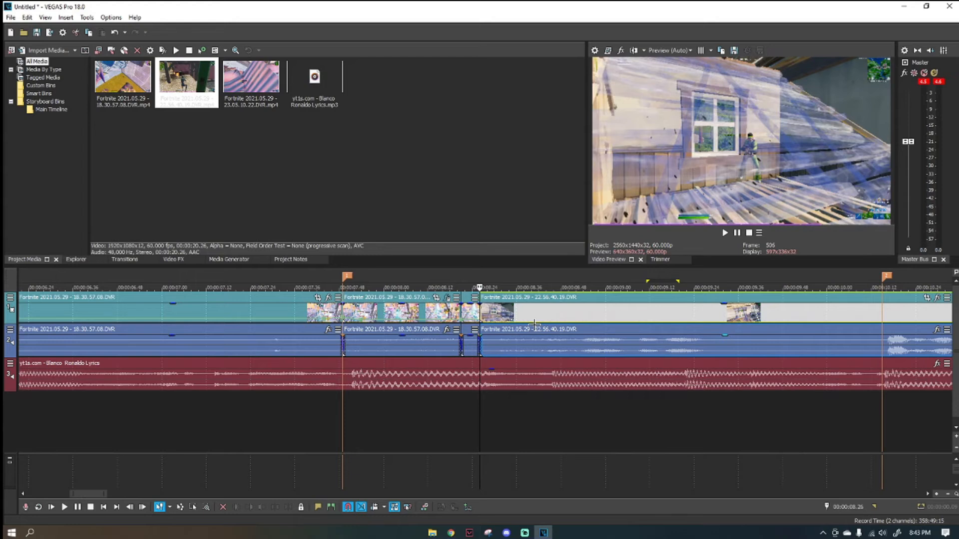
pyautogui.press('Right')
pyautogui.press('Right')
pyautogui.press('Right')
pyautogui.press('Right')
pyautogui.press('Right')
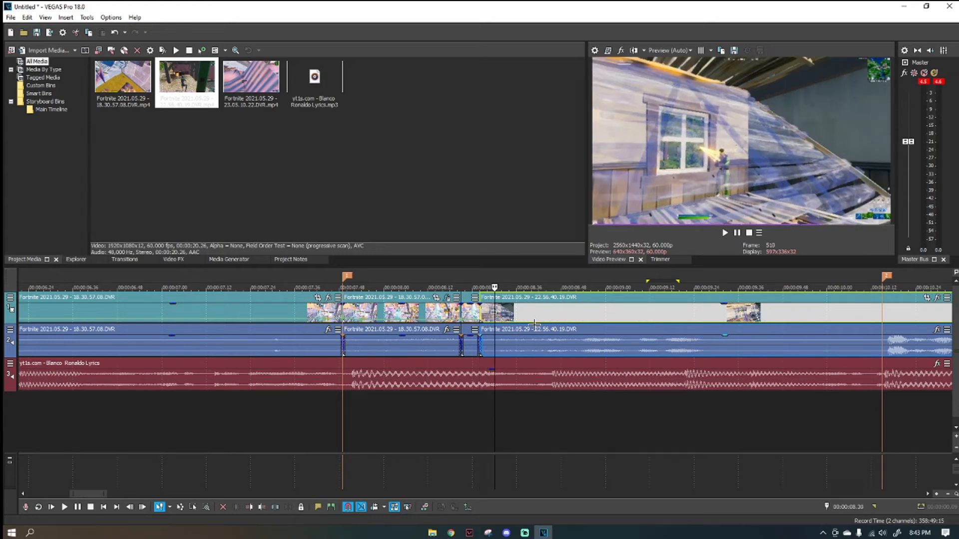
pyautogui.press('s')
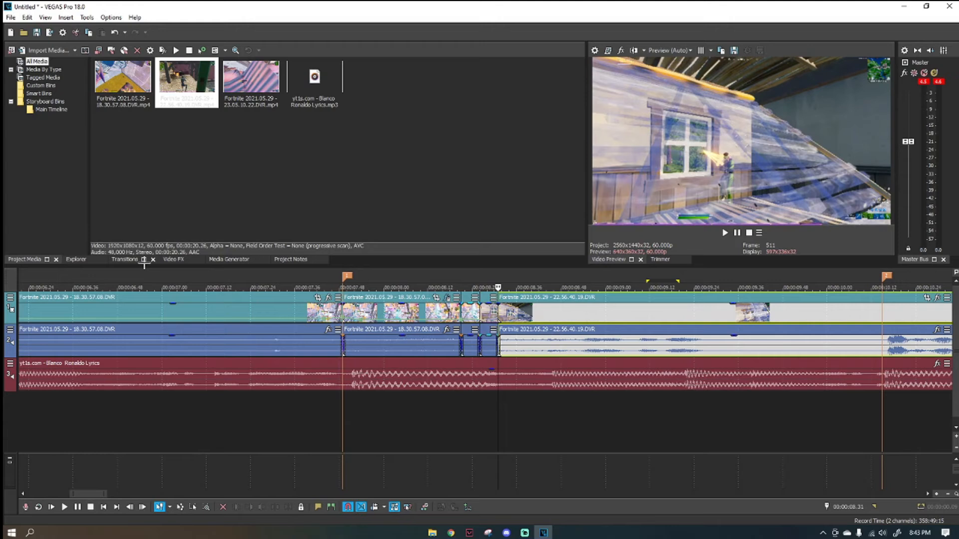
# Search the video effects for s_blurmo and apply the default S_BlurMoCurves to the five-frame piece before the cut.
pyautogui.click(175, 259)
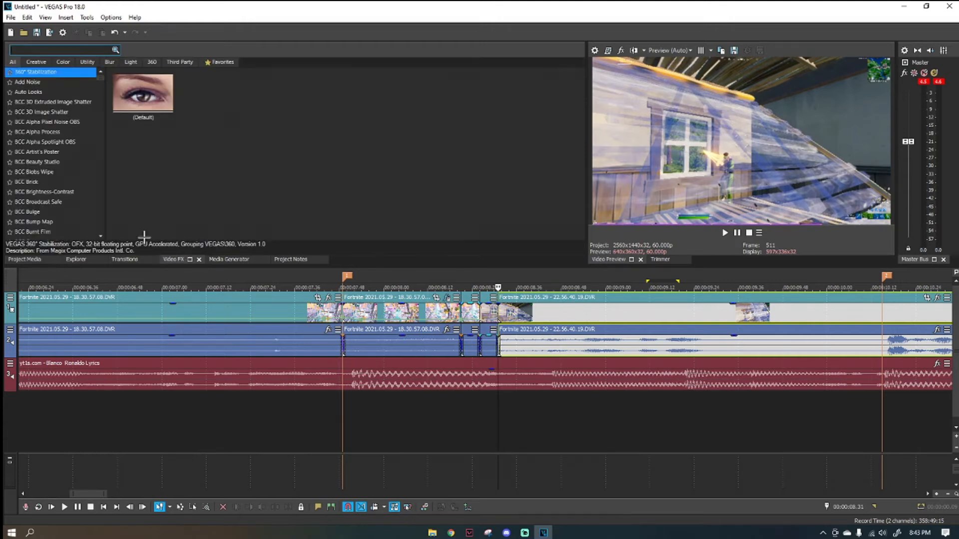
pyautogui.write('s_blurmo')
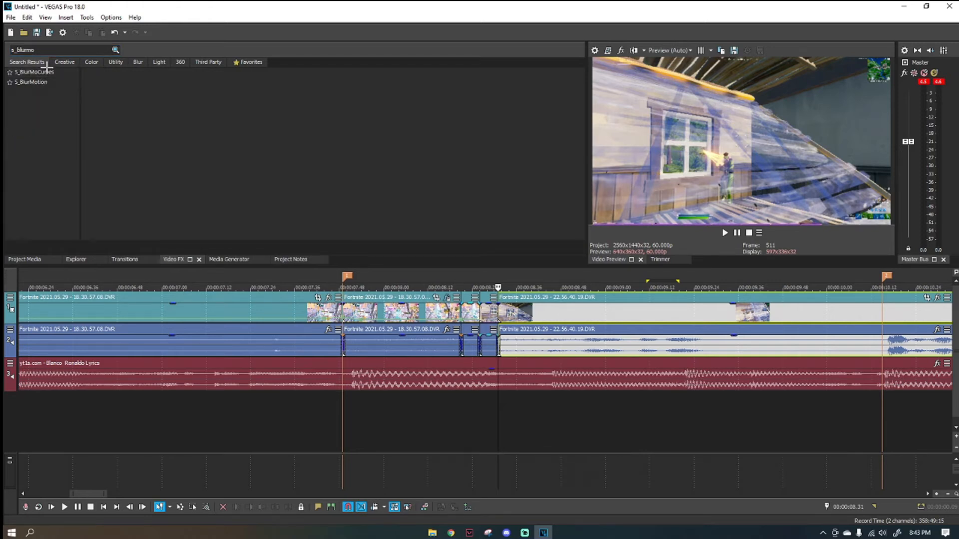
pyautogui.click(47, 71)
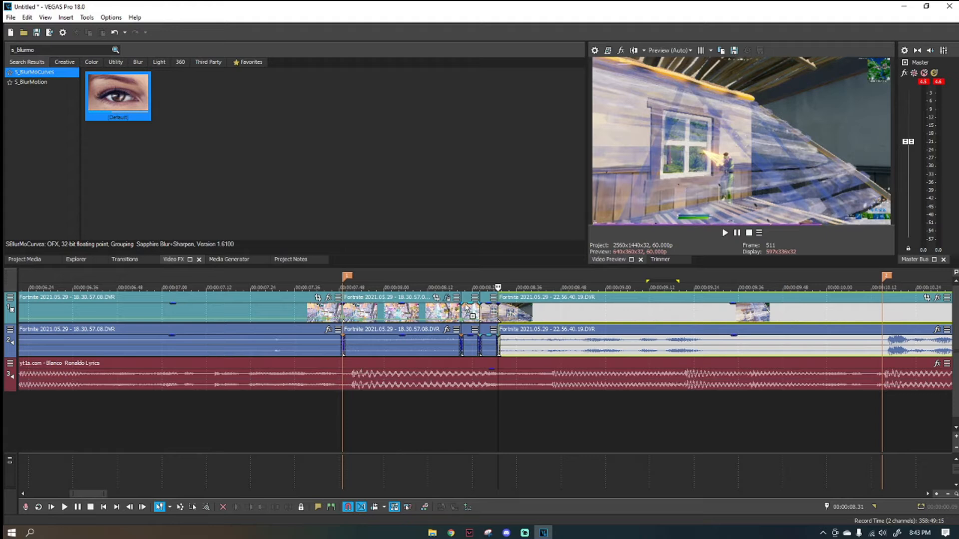
pyautogui.moveTo(469, 310); pyautogui.dragTo(469, 316)
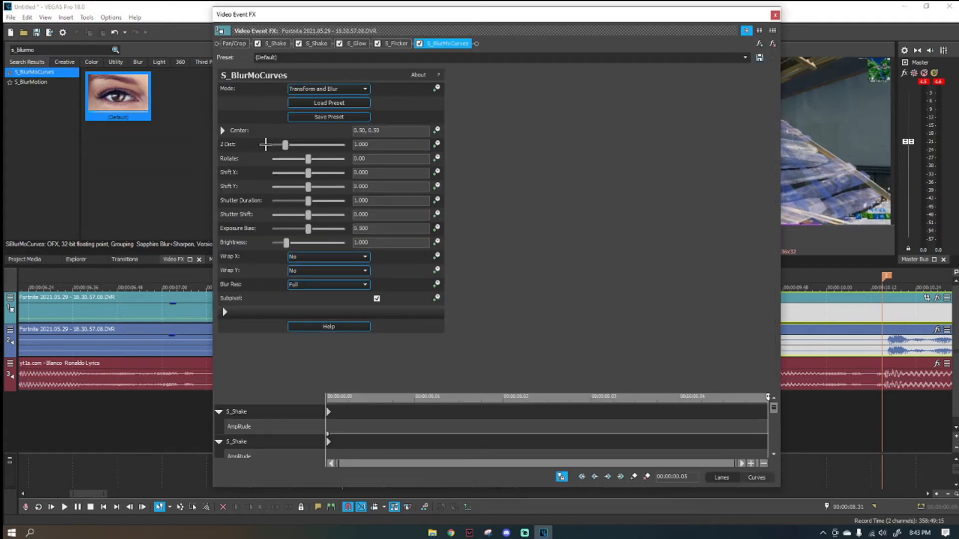
# Animate Z Dist on the piece before the cut, setting it to 0.100 at the piece's end.
pyautogui.moveTo(772, 408); pyautogui.dragTo(772, 442)
pyautogui.moveTo(767, 396)
pyautogui.mouseDown()
pyautogui.moveTo(301, 378)
pyautogui.moveTo(778, 403)
pyautogui.mouseUp()
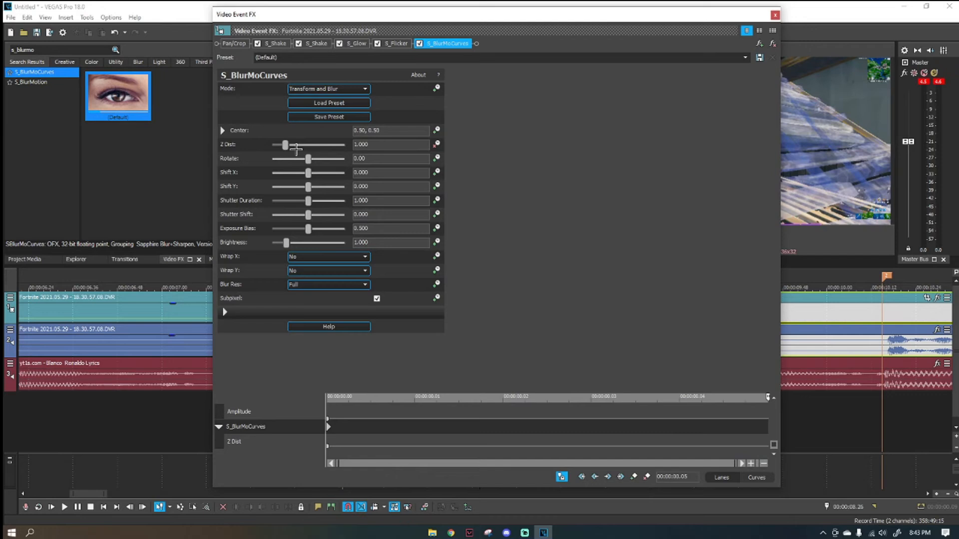
pyautogui.moveTo(395, 9); pyautogui.dragTo(317, 77)
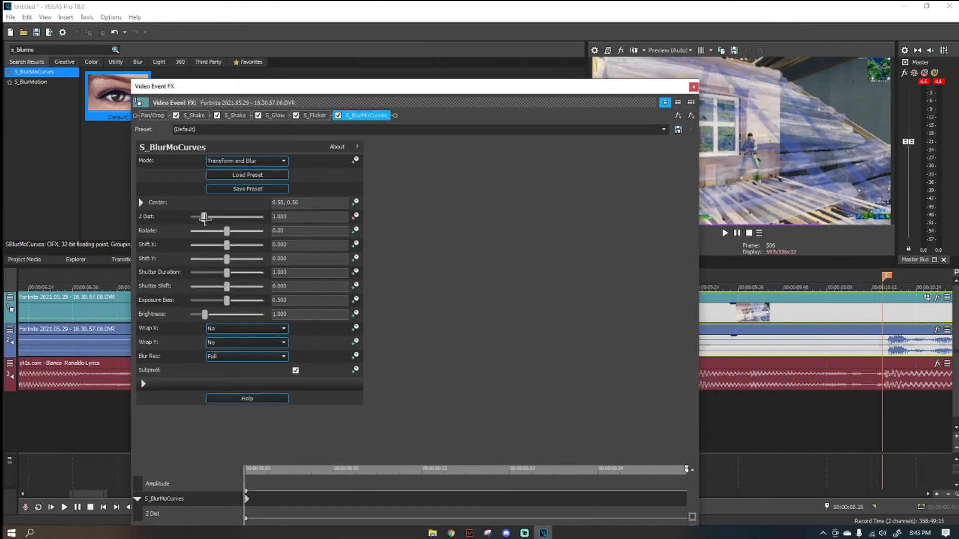
pyautogui.moveTo(204, 218); pyautogui.dragTo(188, 218)
pyautogui.moveTo(292, 90); pyautogui.dragTo(235, 12)
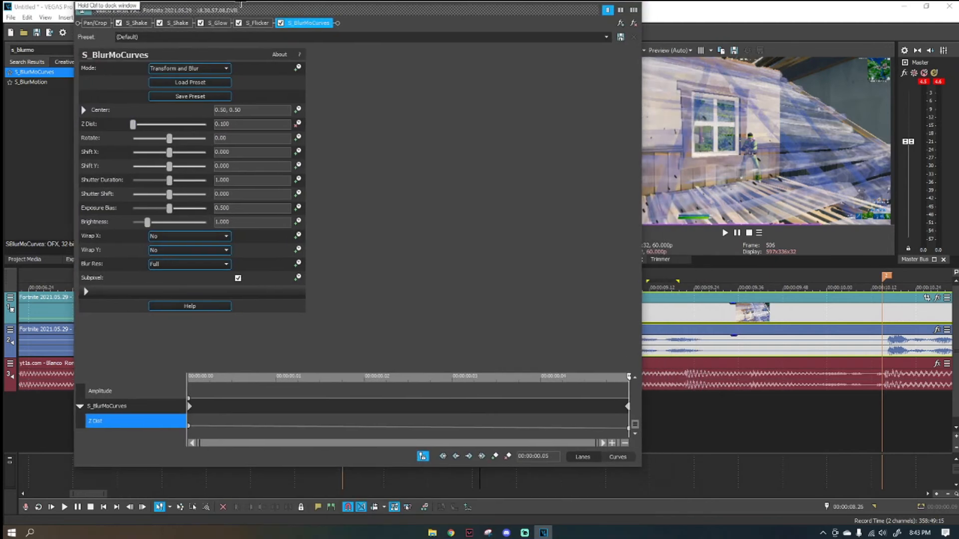
pyautogui.moveTo(585, 18); pyautogui.dragTo(283, 39)
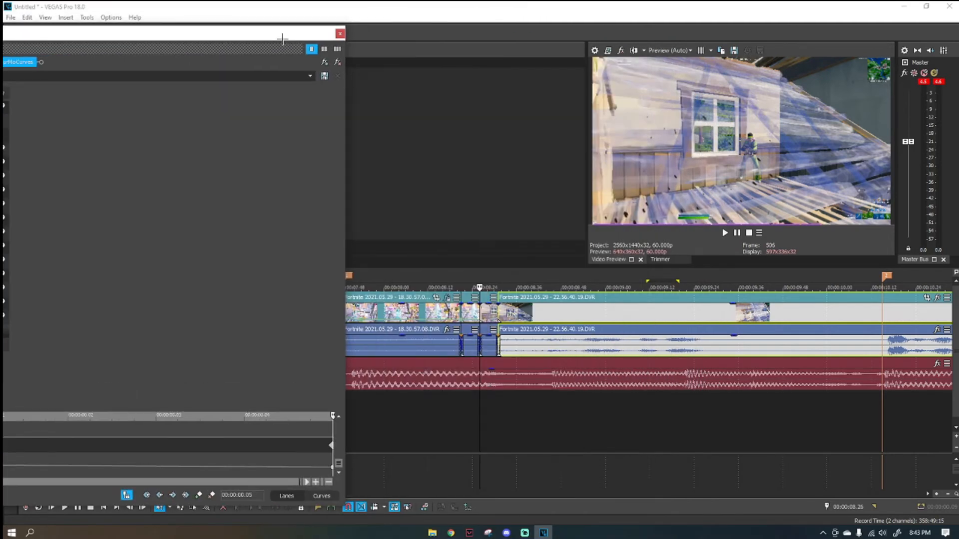
# Step through the five-frame piece before the cut to examine its zoom blur, and close the effect window.
pyautogui.click(462, 310)
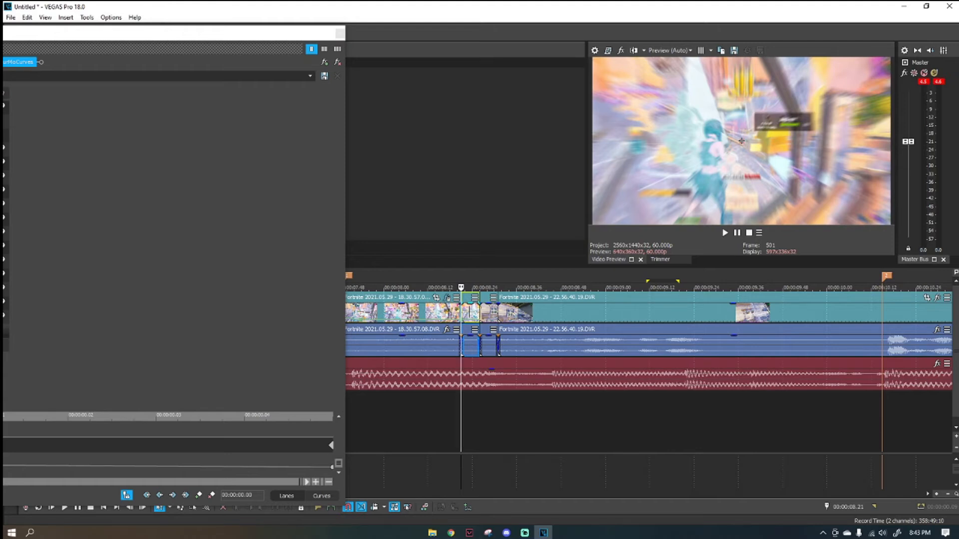
pyautogui.press('Right')
pyautogui.press('Right')
pyautogui.press('Right')
pyautogui.press('Right')
pyautogui.press('Right')
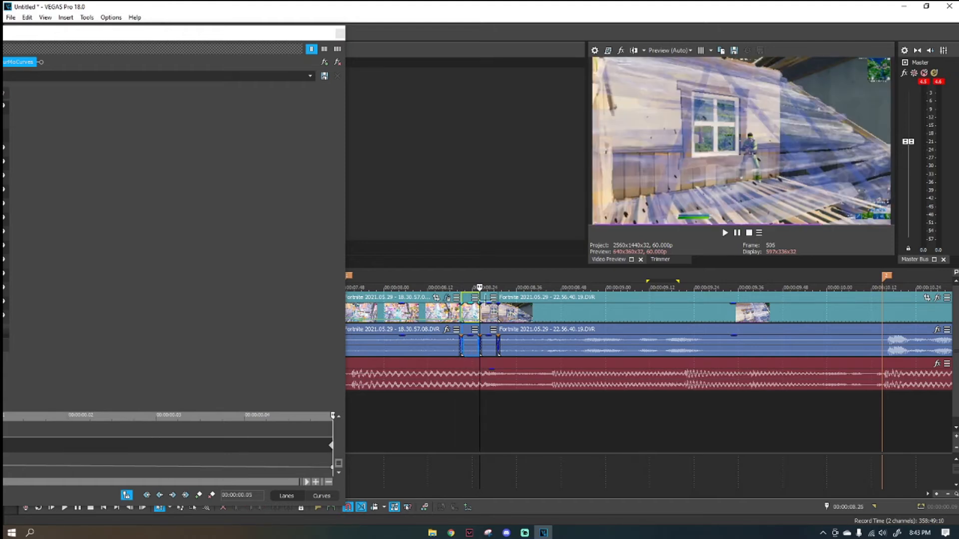
pyautogui.click(340, 33)
# Apply the default S_BlurMoCurves to the five-frame piece after the cut, animate Z Dist and move its keyframe to the piece's end.
pyautogui.moveTo(140, 93); pyautogui.dragTo(155, 99)
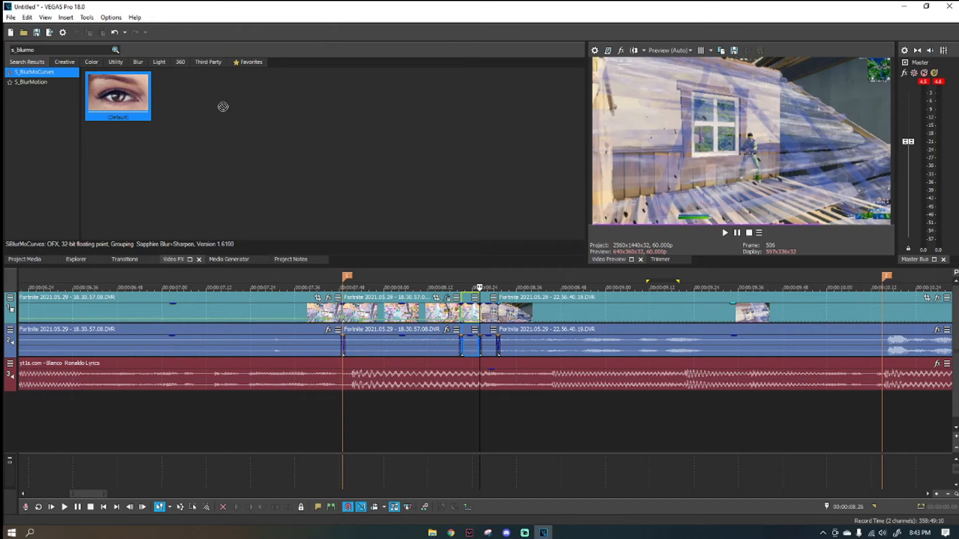
pyautogui.moveTo(488, 314); pyautogui.dragTo(488, 313)
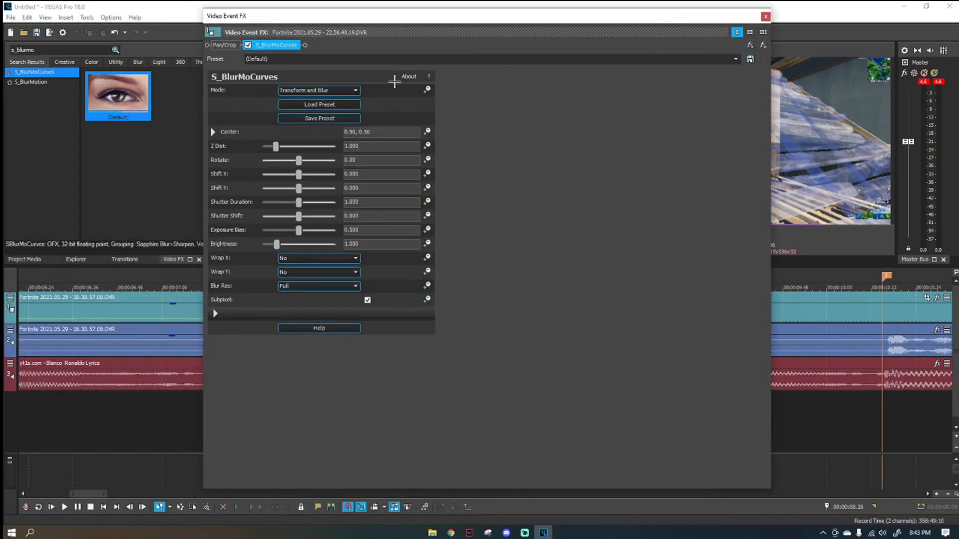
pyautogui.moveTo(419, 15); pyautogui.dragTo(302, 8)
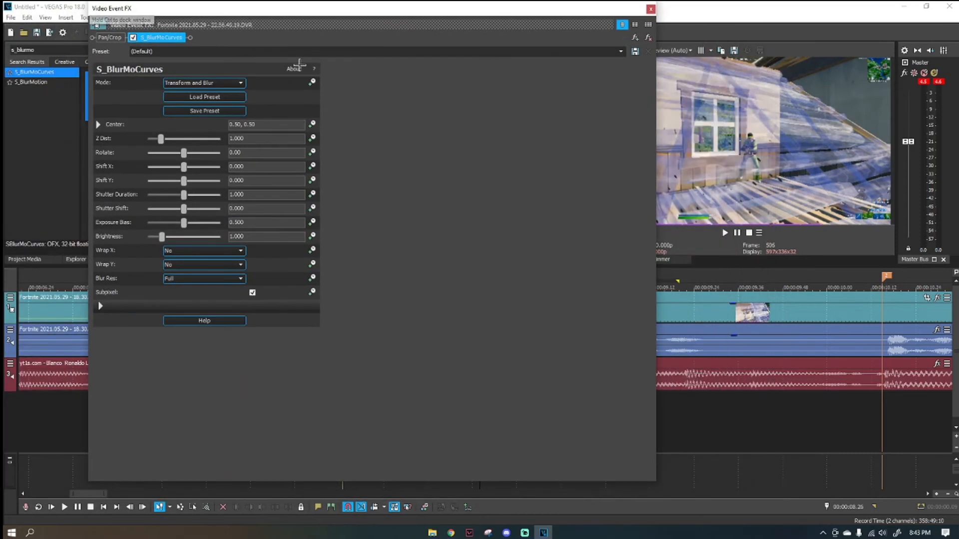
pyautogui.click(312, 138)
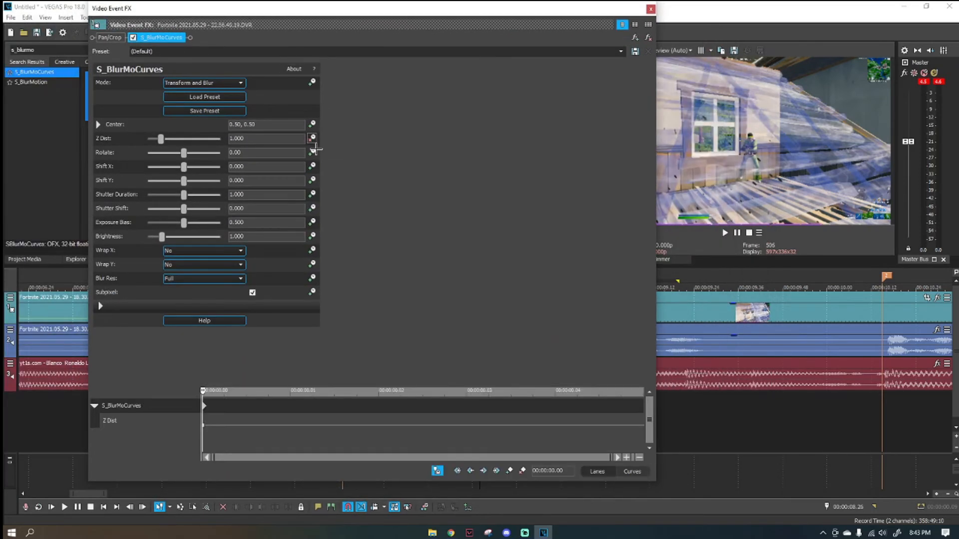
pyautogui.click(204, 406)
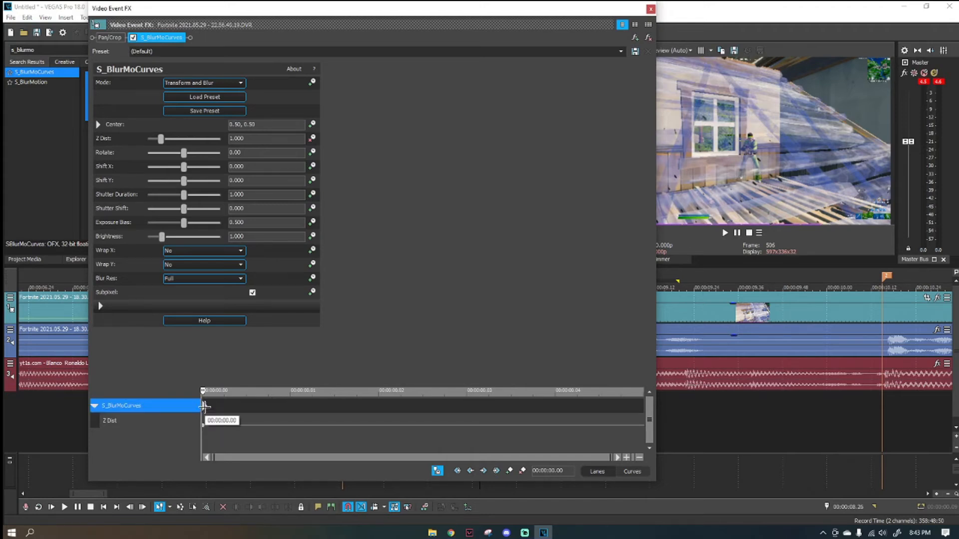
pyautogui.moveTo(204, 406); pyautogui.dragTo(766, 432)
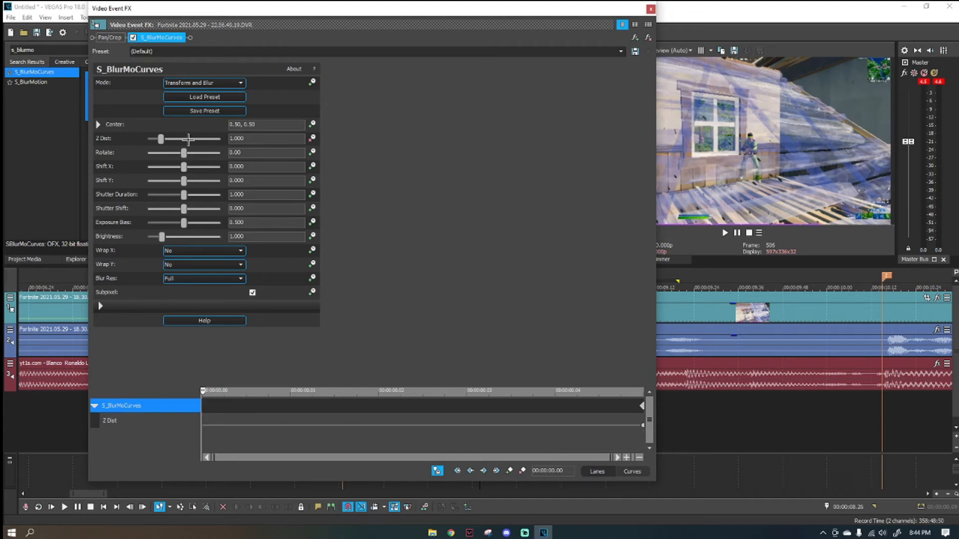
# Set Z Dist to 1.567 at the start of the piece after the cut, and set Wrap X and Wrap Y to Reflect.
pyautogui.moveTo(164, 138); pyautogui.dragTo(170, 138)
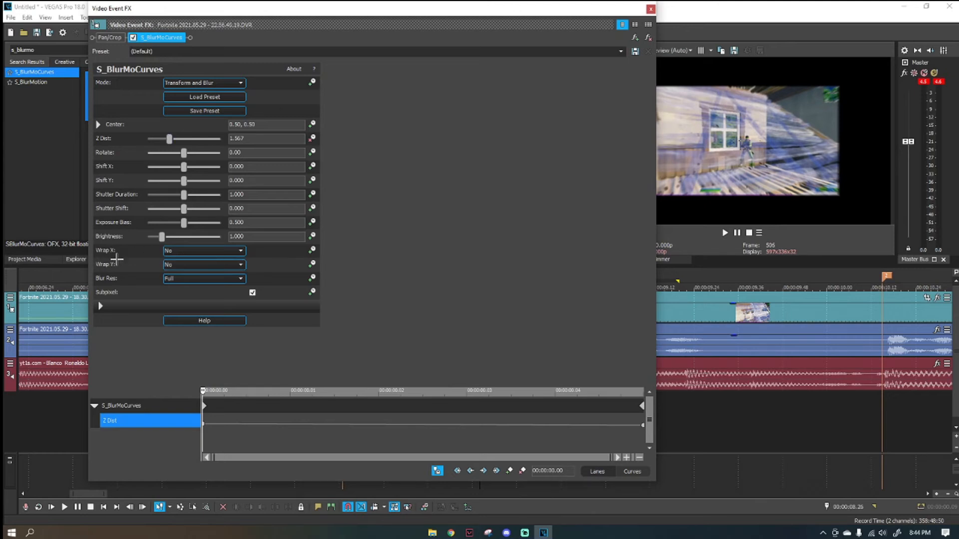
pyautogui.click(195, 250)
pyautogui.click(193, 273)
pyautogui.click(192, 265)
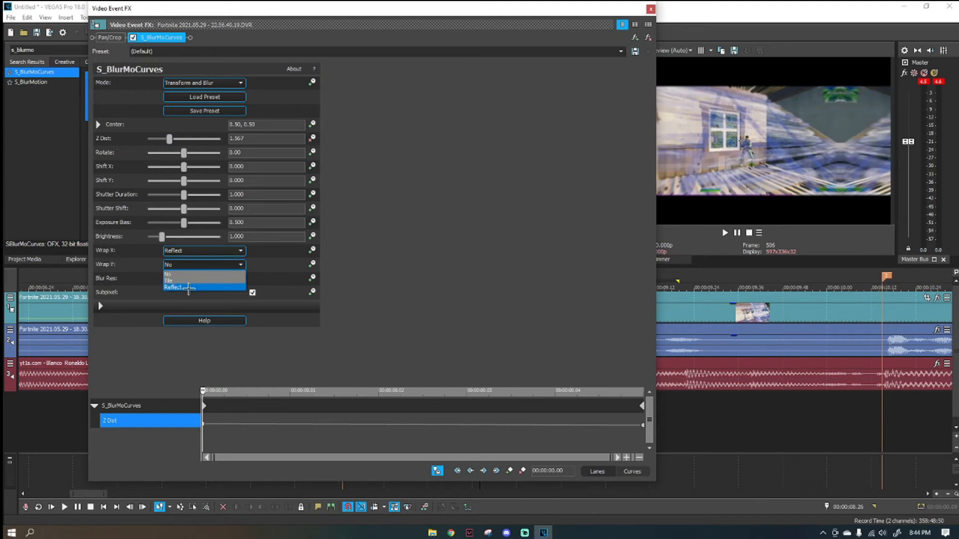
pyautogui.click(189, 287)
pyautogui.click(651, 9)
# Play from before the first marker through the zoom transition to check it, and return to the second marker.
pyautogui.scroll(-4, 428, 407)
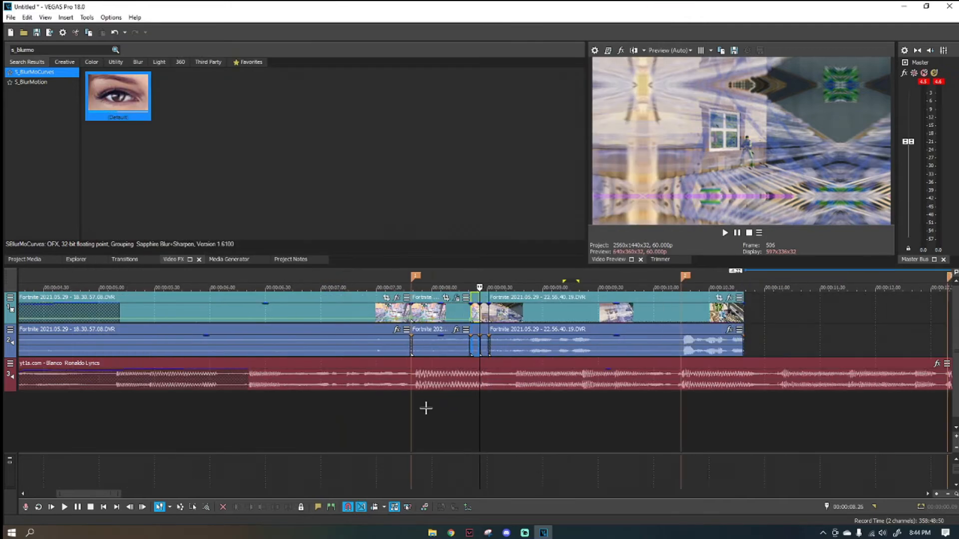
pyautogui.click(381, 398)
pyautogui.press('space')
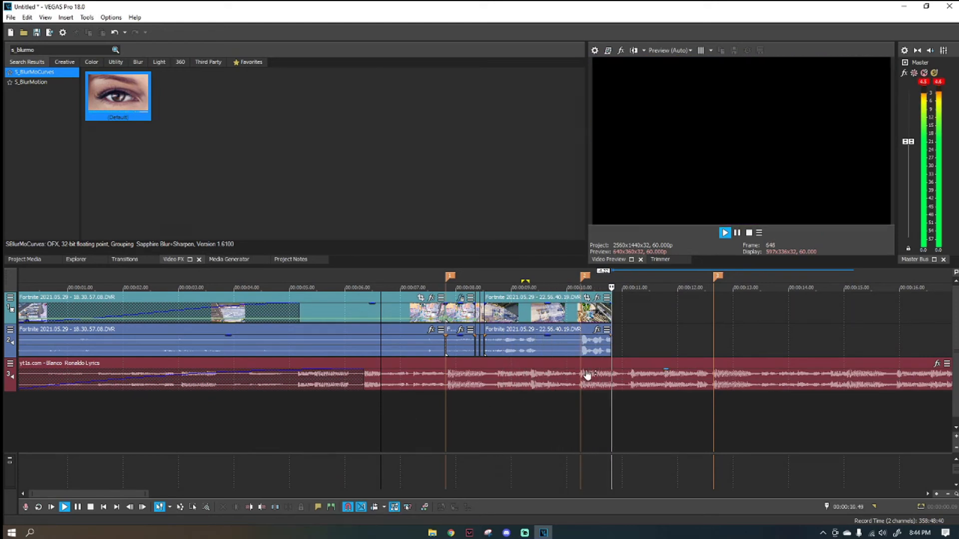
pyautogui.click(581, 316)
pyautogui.press('space')
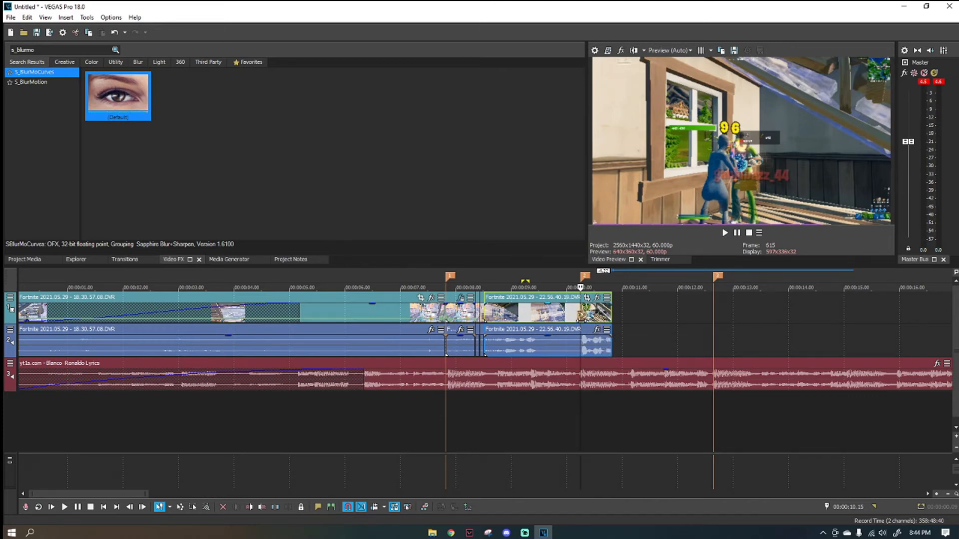
# Play from 00:00:07.21 past the second marker to check the velocity change at the 96-damage hit.
pyautogui.scroll(5, 605, 315)
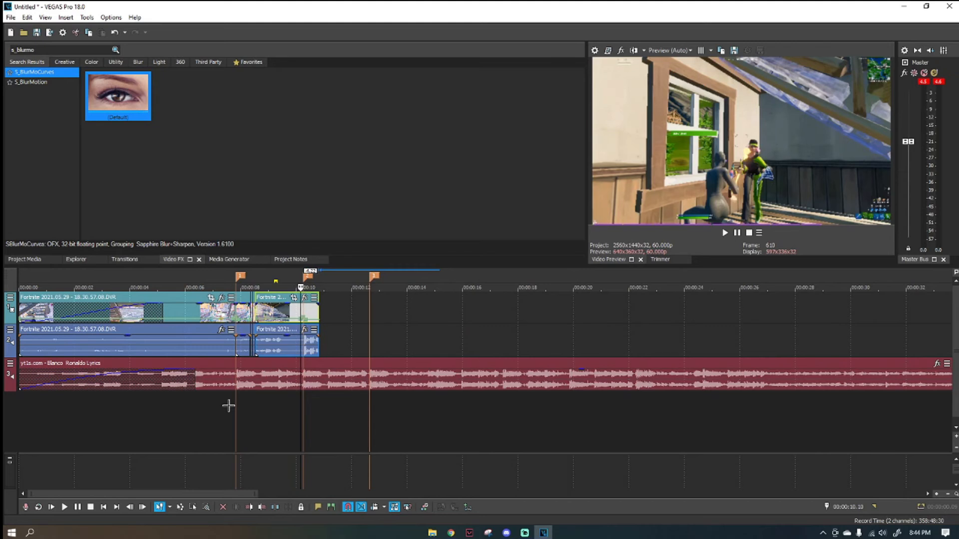
pyautogui.click(223, 405)
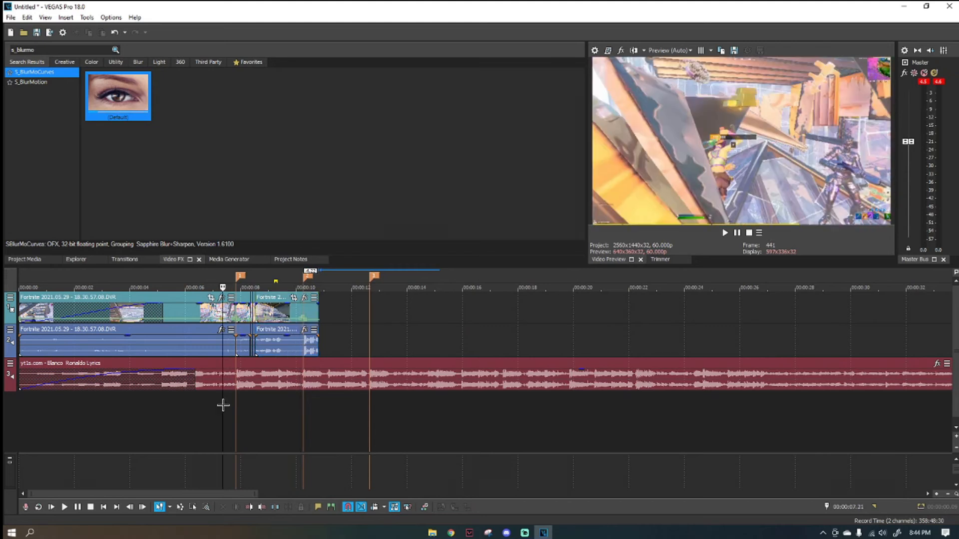
pyautogui.press('space')
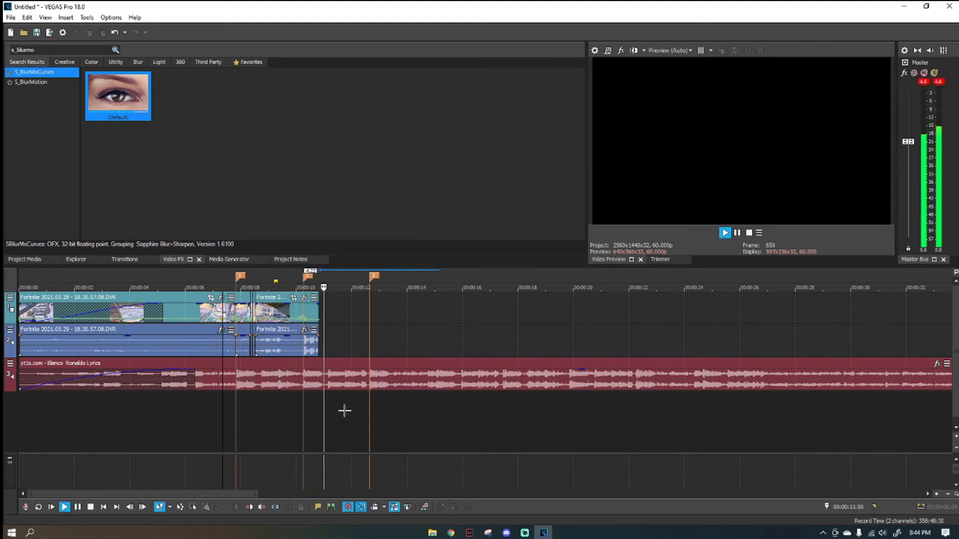
# Split the second gameplay clip at the second marker, 00:00:10.15, on the 96-damage hit.
pyautogui.click(302, 310)
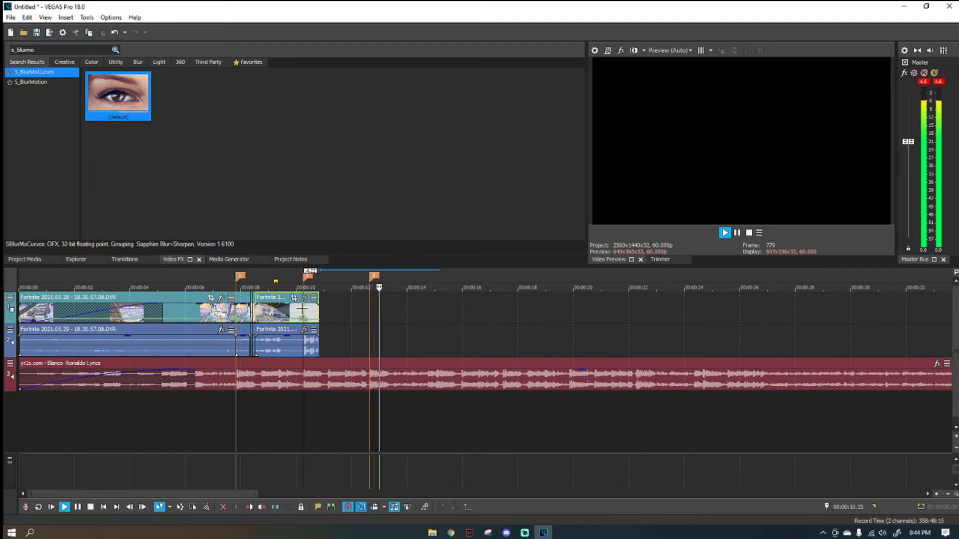
pyautogui.press('space')
pyautogui.scroll(6, 302, 311)
pyautogui.press('space')
pyautogui.press('space')
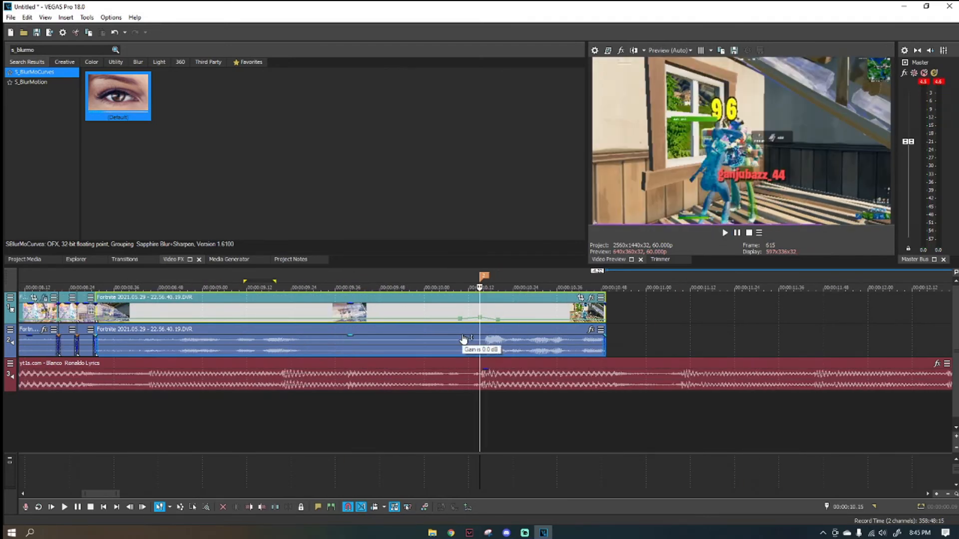
pyautogui.press('s')
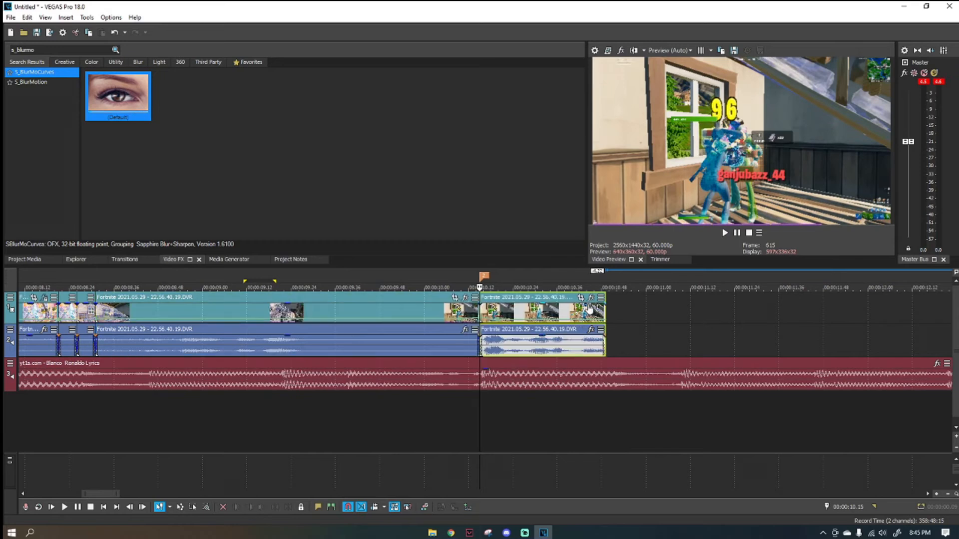
# Apply the Pochembe Shake Dignal filter package to the piece starting at the second marker.
pyautogui.click(591, 298)
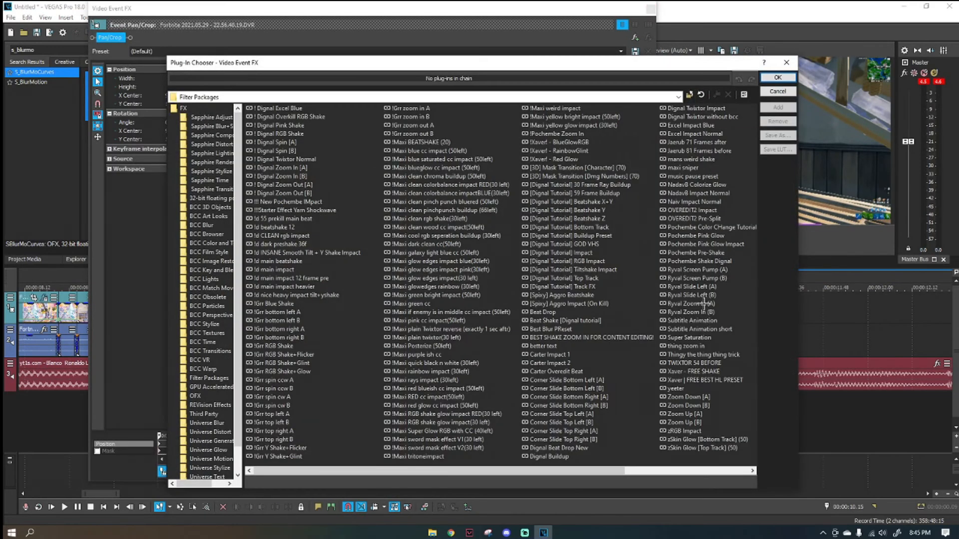
pyautogui.scroll(-1, 704, 303)
pyautogui.click(562, 253)
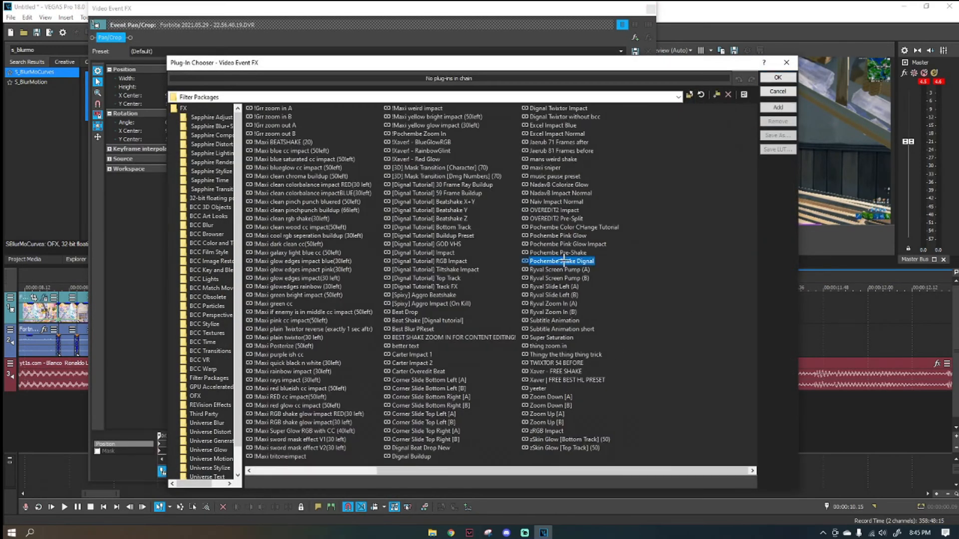
pyautogui.click(777, 107)
pyautogui.click(777, 77)
pyautogui.click(649, 10)
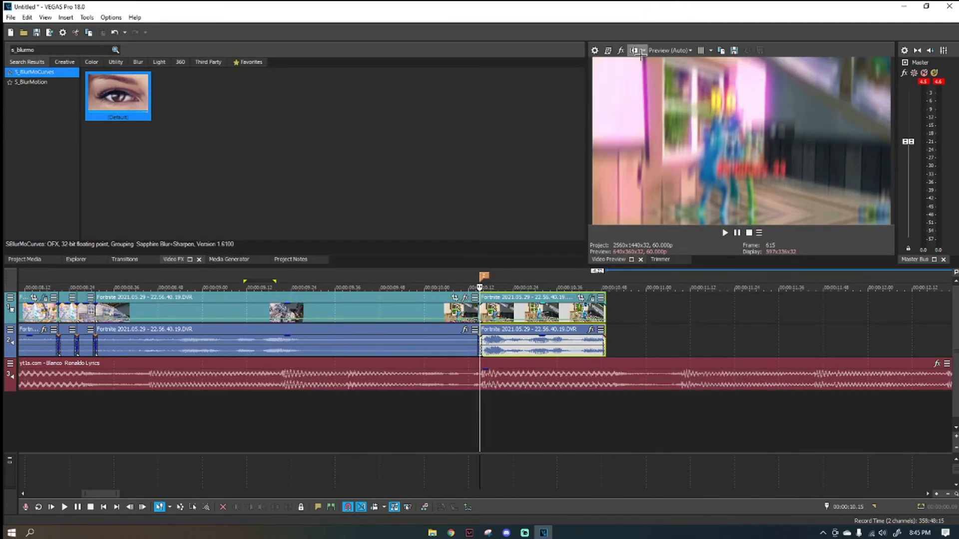
# Add a video fade-out to the end of the piece just before the second marker.
pyautogui.scroll(-5, 439, 310)
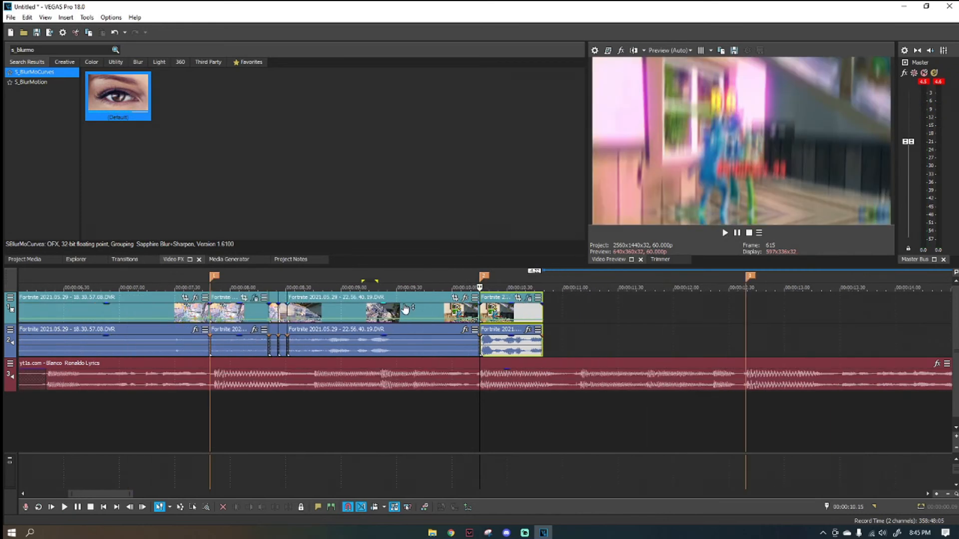
pyautogui.scroll(3, 553, 330)
pyautogui.scroll(2, 553, 330)
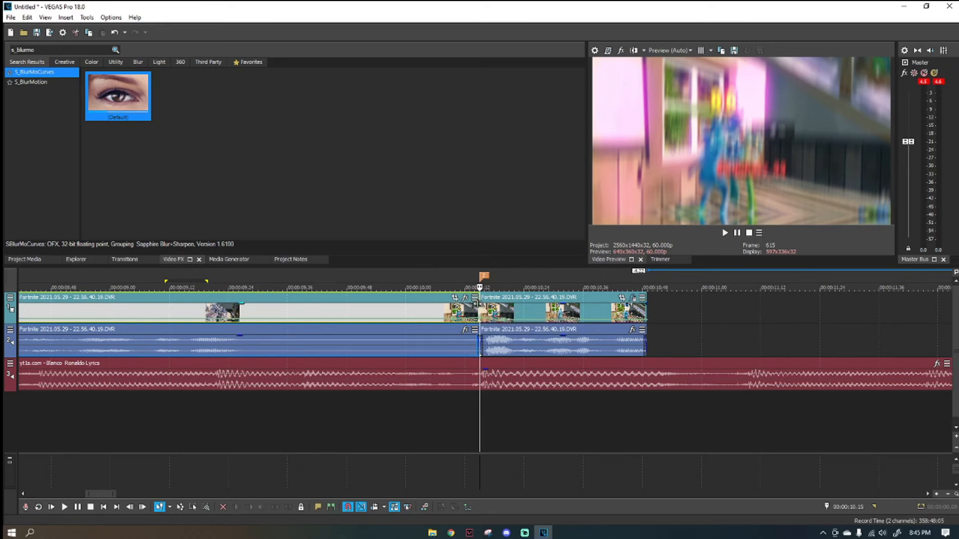
pyautogui.moveTo(478, 303); pyautogui.dragTo(340, 309)
pyautogui.scroll(-4, 327, 345)
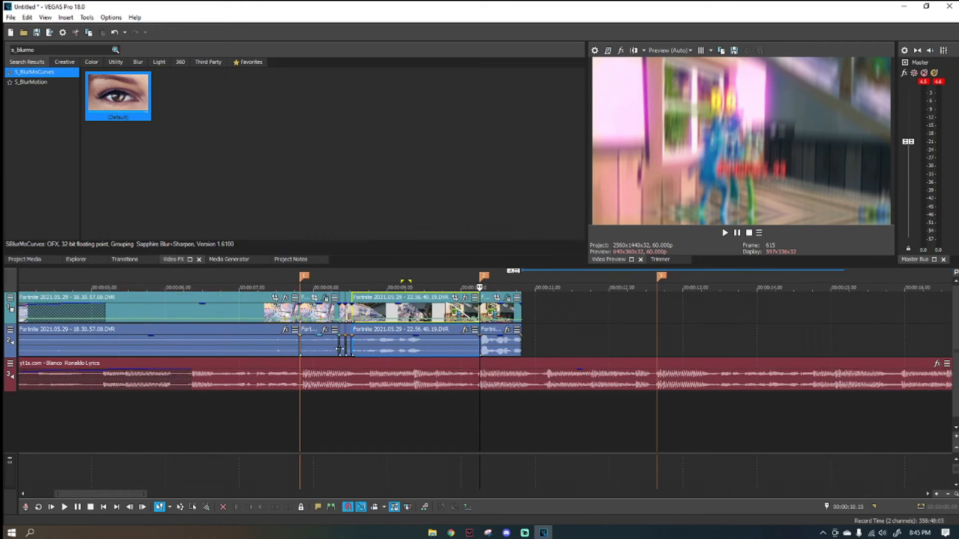
# Play from just before the first marker past the second one to check the fade-out and shake impact.
pyautogui.click(421, 383)
pyautogui.click(376, 389)
pyautogui.click(339, 400)
pyautogui.click(323, 416)
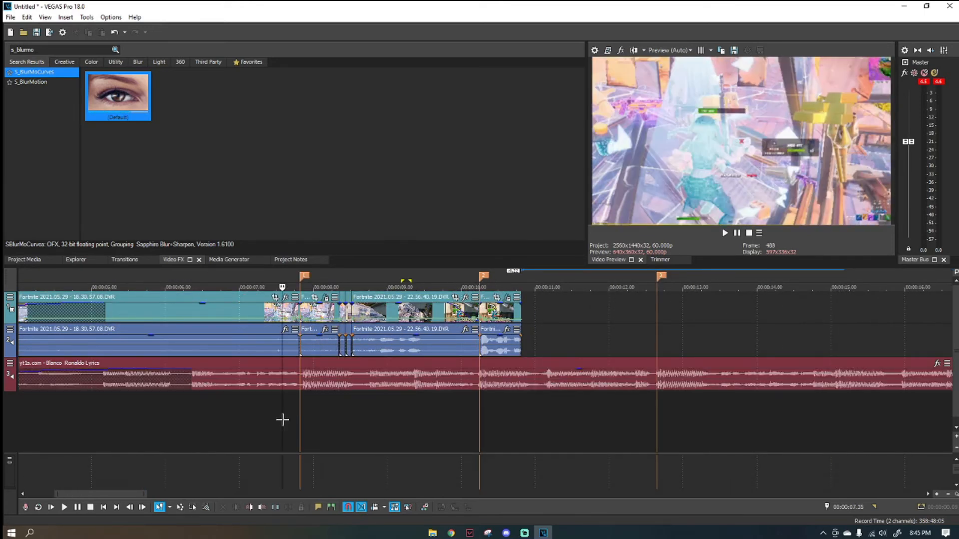
pyautogui.click(282, 420)
pyautogui.press('space')
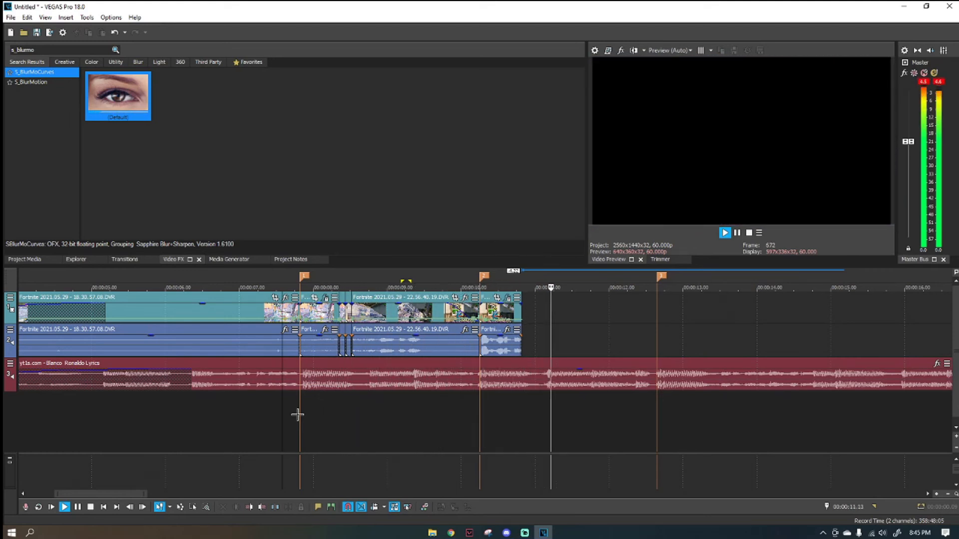
pyautogui.click(499, 331)
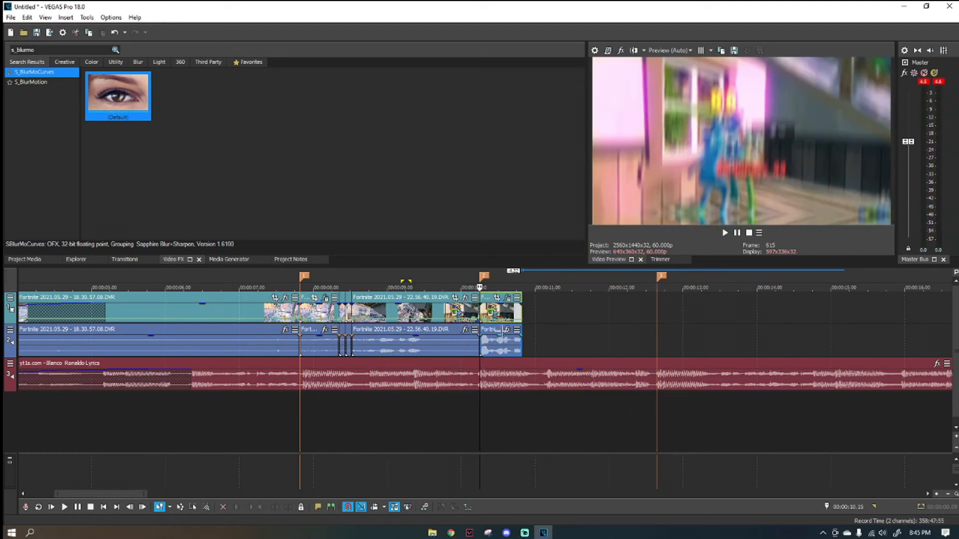
# Place the project media clip Fortnite 2021.05.29 - 23.05.10.22.DVR.mp4 on the timeline directly after the second gameplay clip.
pyautogui.scroll(-4, 499, 332)
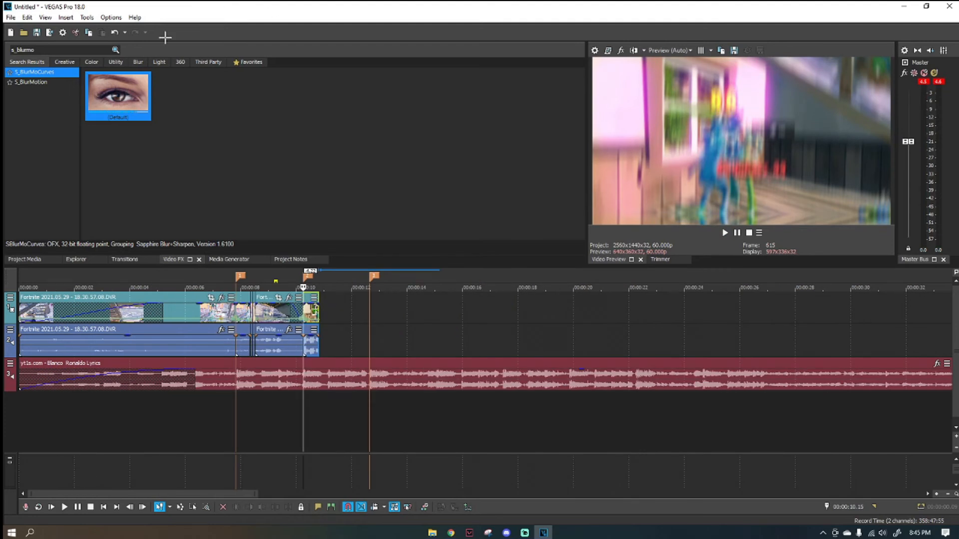
pyautogui.click(43, 260)
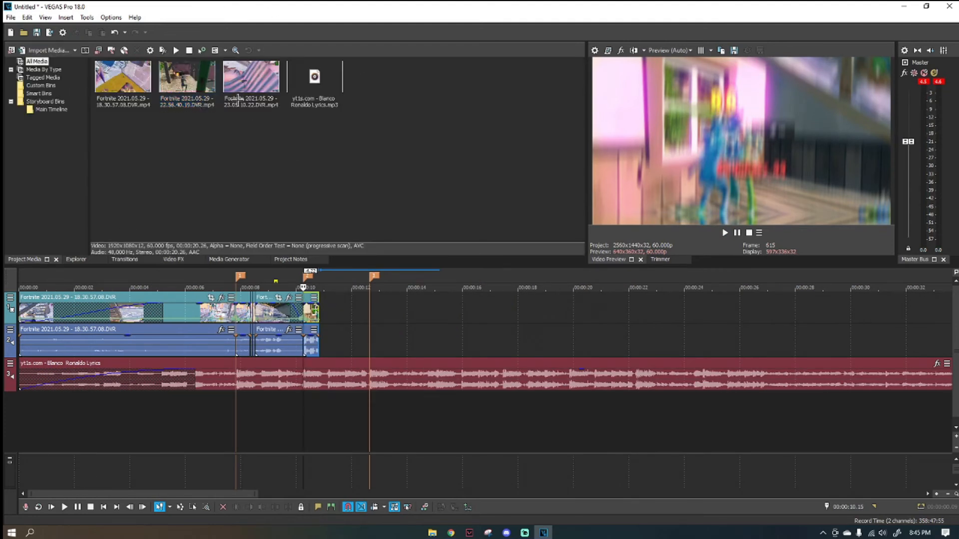
pyautogui.moveTo(238, 98); pyautogui.dragTo(320, 309)
# Split the third gameplay clip at 00:00:25.04, the frame where the shot before the 203-damage hit is fired.
pyautogui.click(755, 317)
pyautogui.click(811, 314)
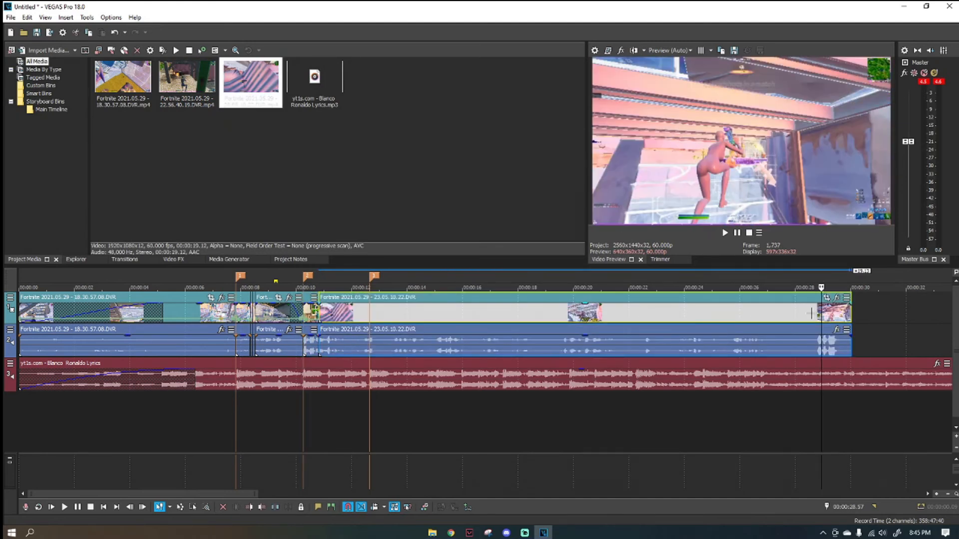
pyautogui.click(801, 314)
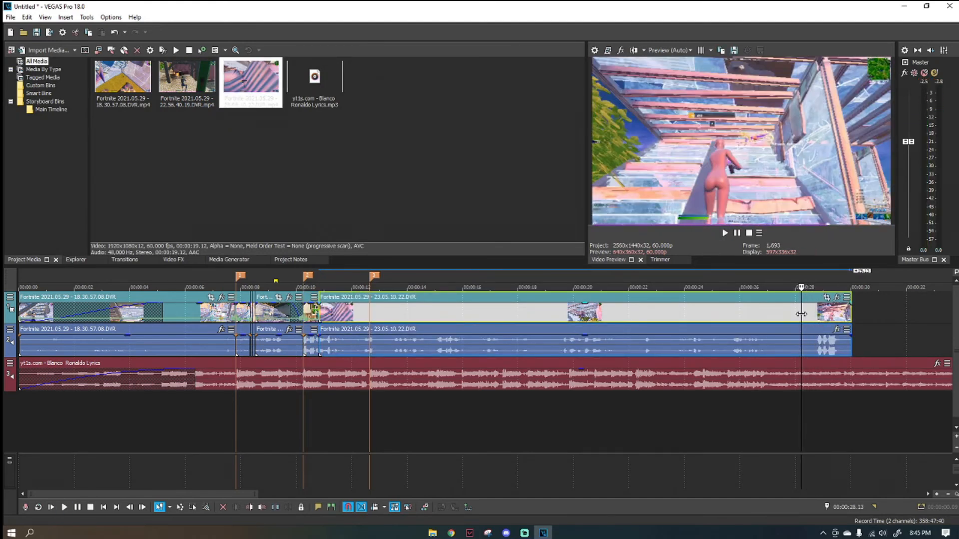
pyautogui.click(729, 323)
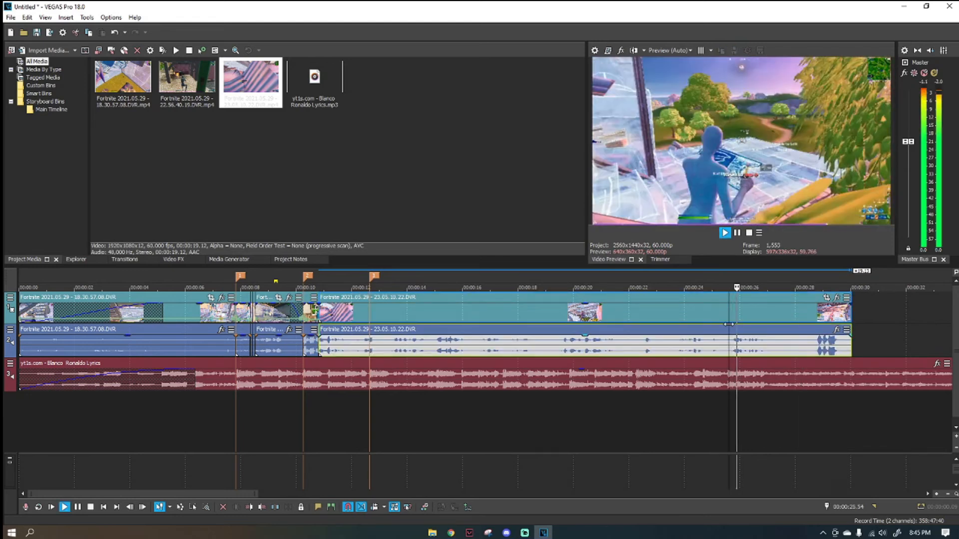
pyautogui.press('Left')
pyautogui.press('Left')
pyautogui.press('Left')
pyautogui.press('Left')
pyautogui.press('Left')
pyautogui.press('Left')
pyautogui.press('Left')
pyautogui.press('Left')
pyautogui.press('Left')
pyautogui.press('Left')
pyautogui.press('Left')
pyautogui.press('Left')
pyautogui.press('Left')
pyautogui.press('Left')
pyautogui.press('Left')
pyautogui.press('Left')
pyautogui.press('Left')
pyautogui.press('Left')
pyautogui.press('Left')
pyautogui.press('Left')
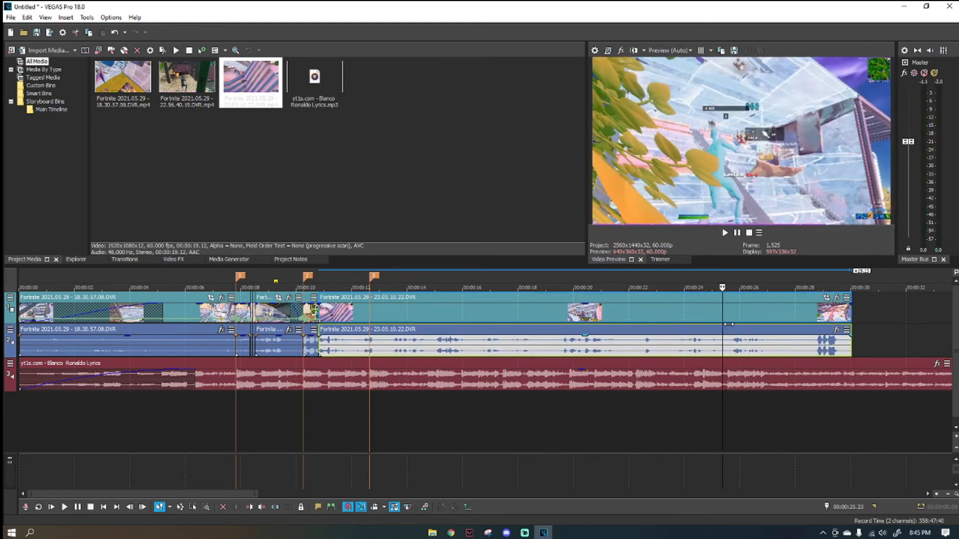
pyautogui.press('Left')
pyautogui.press('Left')
pyautogui.press('Left')
pyautogui.press('Left')
pyautogui.press('Left')
pyautogui.press('Left')
pyautogui.press('Left')
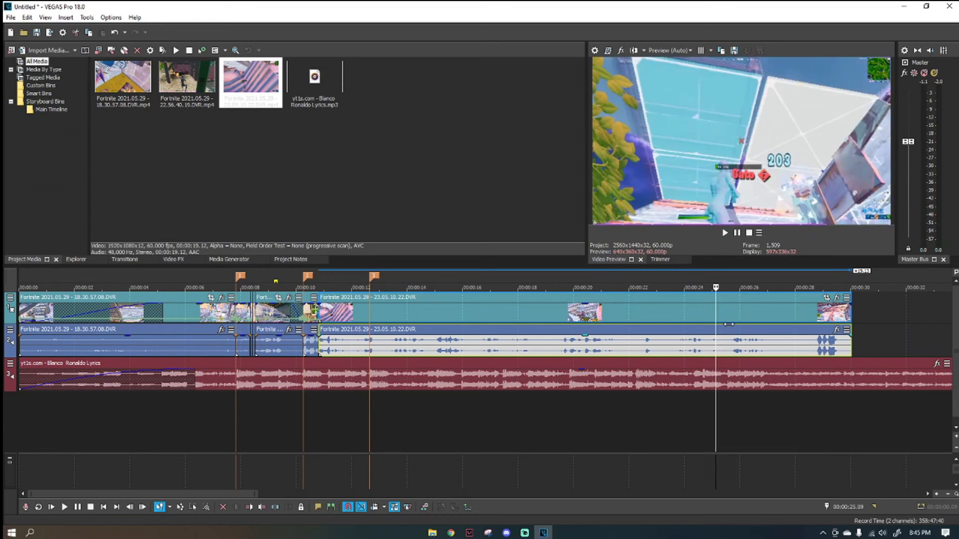
pyautogui.press('Left')
pyautogui.press('Left')
pyautogui.press('Left')
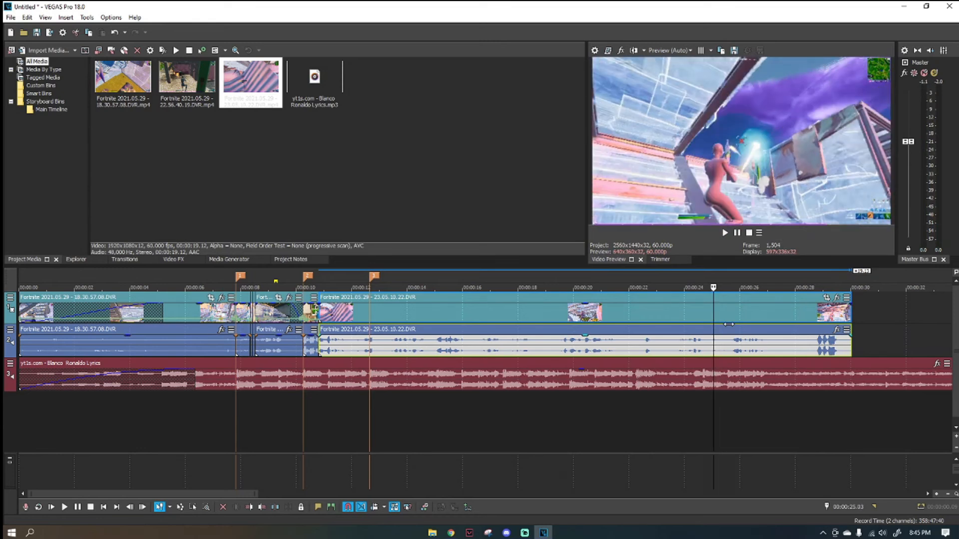
pyautogui.press('s')
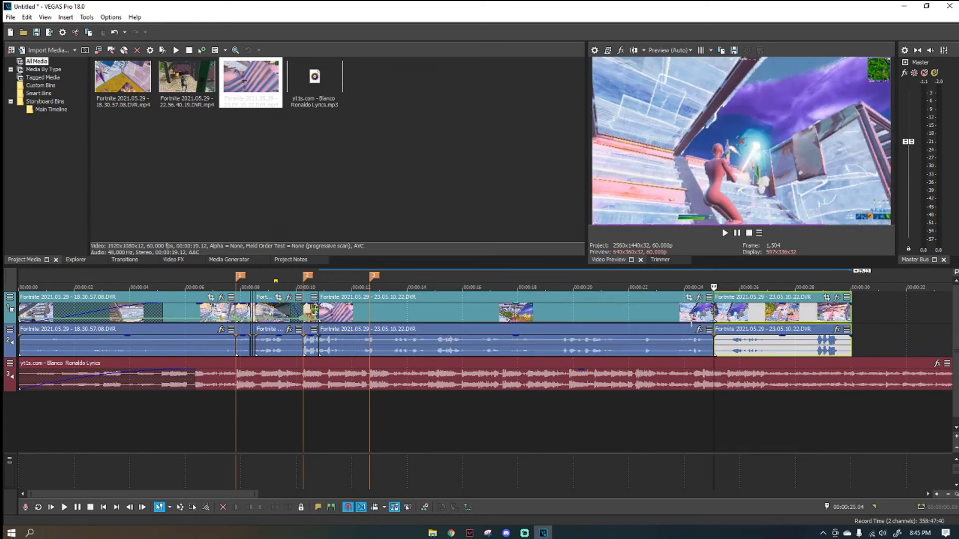
# Delete the third clip's part before the split and move the remaining part up against the second clip.
pyautogui.click(691, 312)
pyautogui.press('Delete')
pyautogui.moveTo(731, 313); pyautogui.dragTo(316, 310)
# Play from just before the second marker towards the third marker to check how the third clip follows.
pyautogui.click(300, 309)
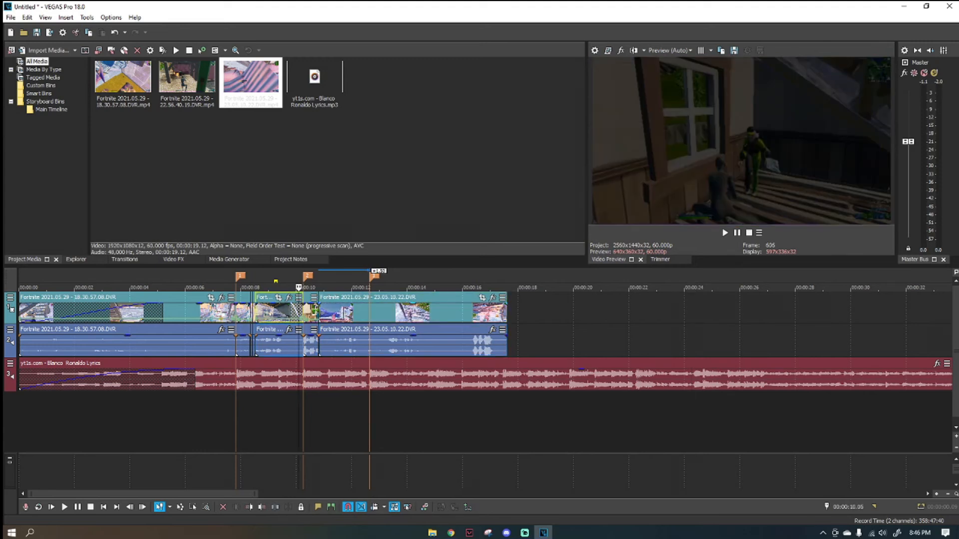
pyautogui.scroll(2, 450, 316)
pyautogui.press('space')
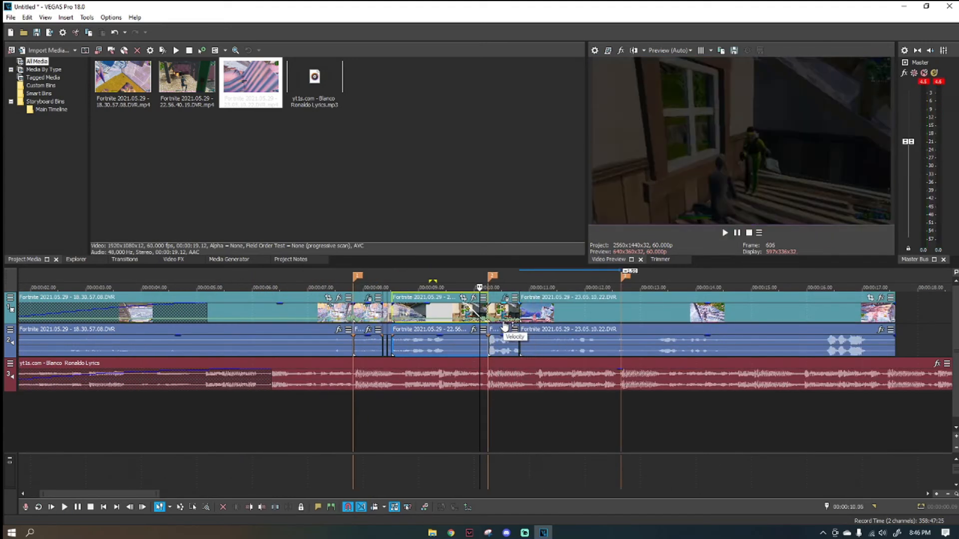
pyautogui.scroll(-4, 500, 323)
pyautogui.scroll(2, 500, 323)
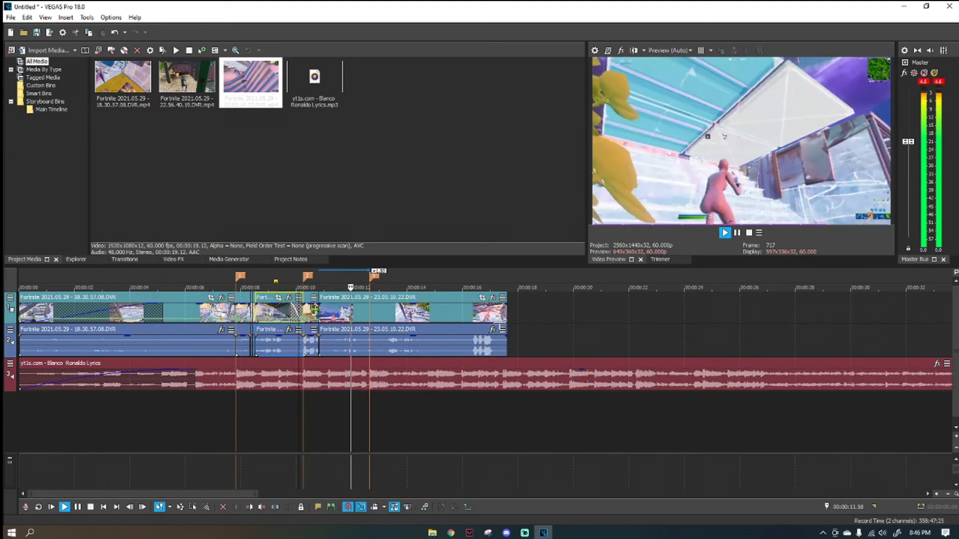
pyautogui.press('space')
# Insert a velocity envelope on the third gameplay clip and add a point at the third marker, 00:00:12.39.
pyautogui.scroll(2, 449, 319)
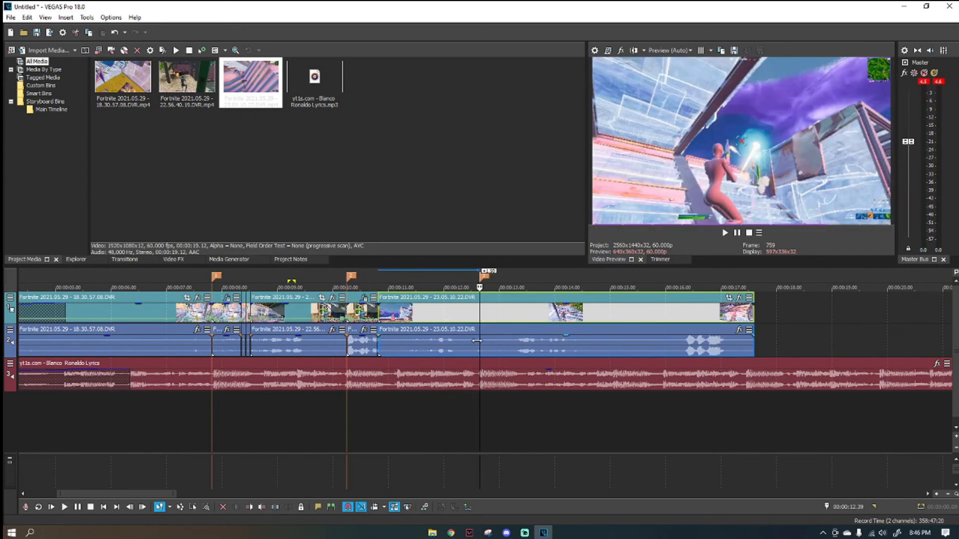
pyautogui.rightClick(502, 312)
pyautogui.moveTo(574, 420)
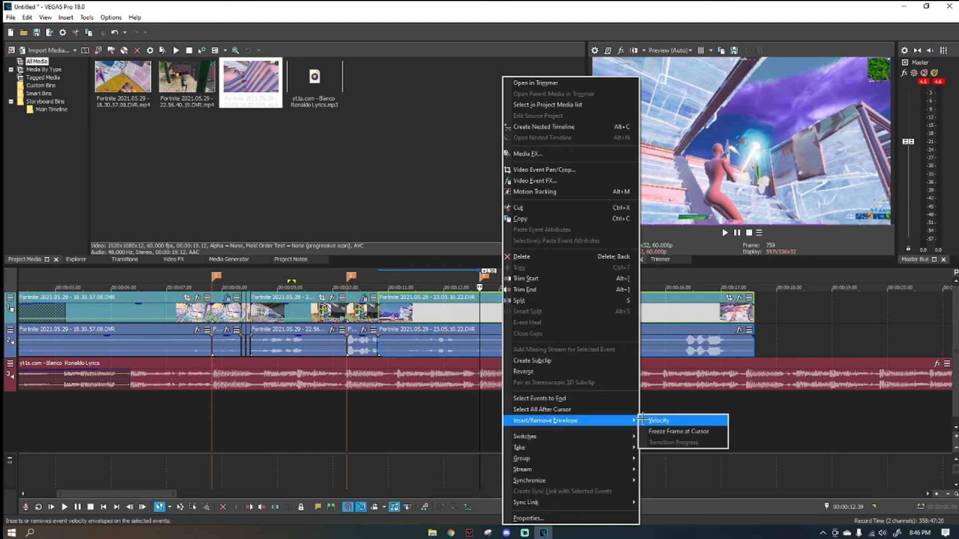
pyautogui.click(649, 420)
pyautogui.scroll(2, 477, 307)
pyautogui.scroll(4, 476, 307)
pyautogui.rightClick(481, 320)
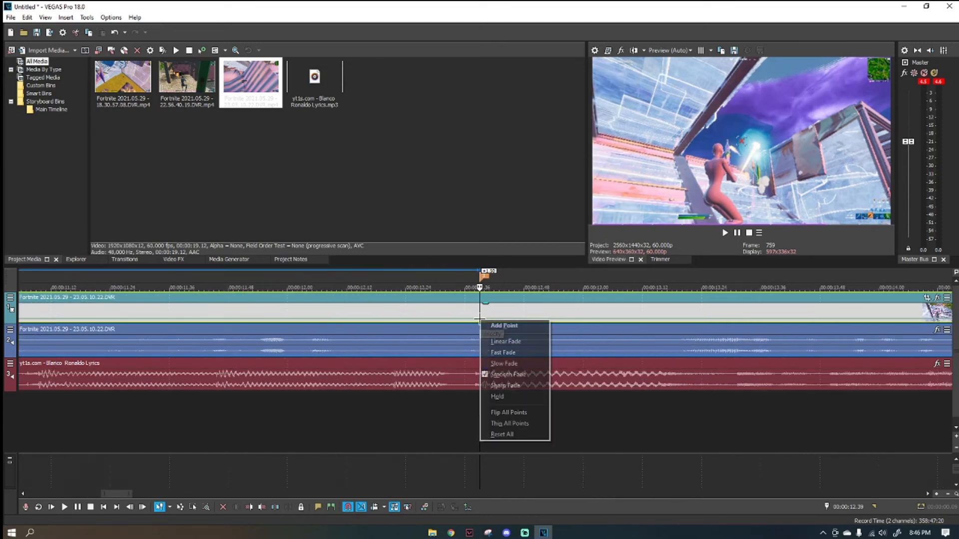
pyautogui.click(492, 325)
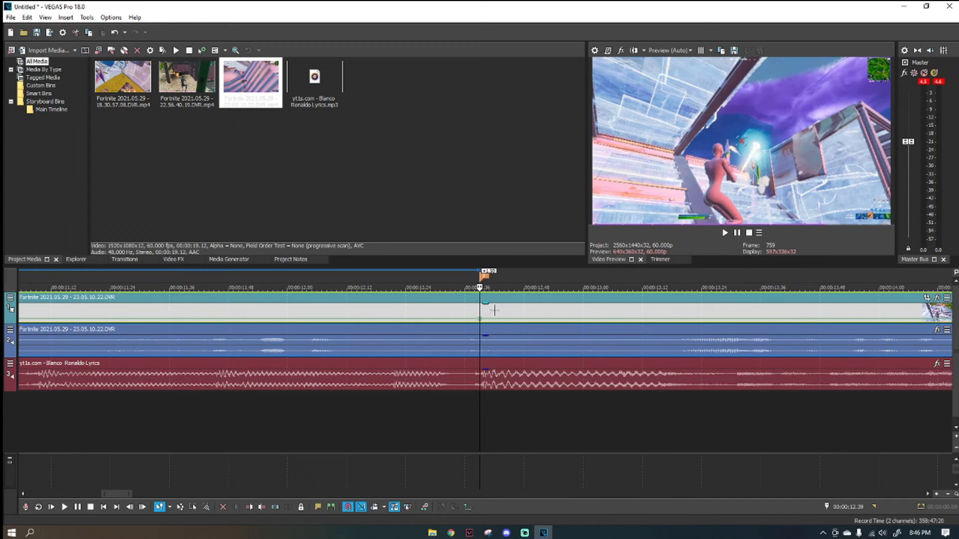
# Add a velocity point to the third clip at 00:00:12.25, before the third marker.
pyautogui.press('Left')
pyautogui.press('Left')
pyautogui.press('Left')
pyautogui.press('Left')
pyautogui.press('Left')
pyautogui.press('Left')
pyautogui.press('Left')
pyautogui.press('Left')
pyautogui.press('Left')
pyautogui.press('Left')
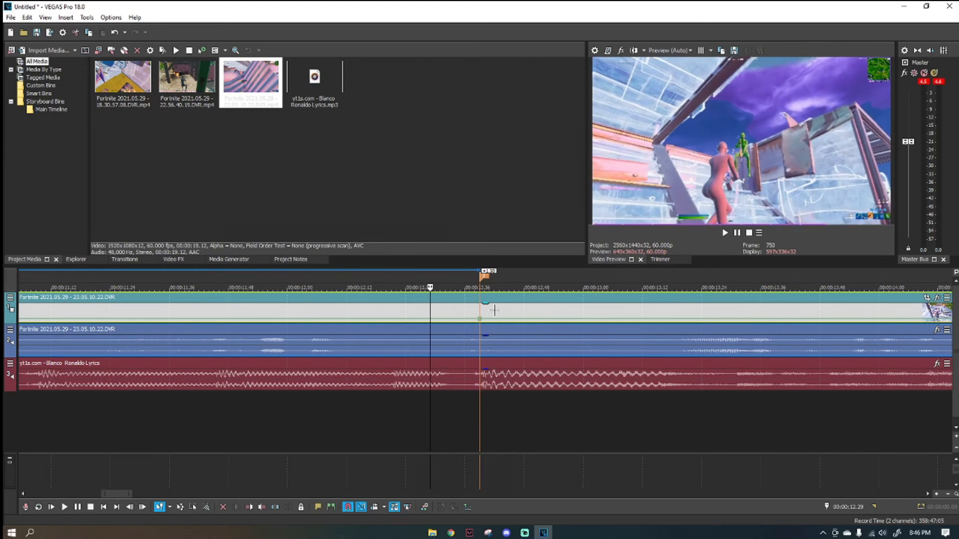
pyautogui.press('Left')
pyautogui.press('Left')
pyautogui.press('Left')
pyautogui.press('Left')
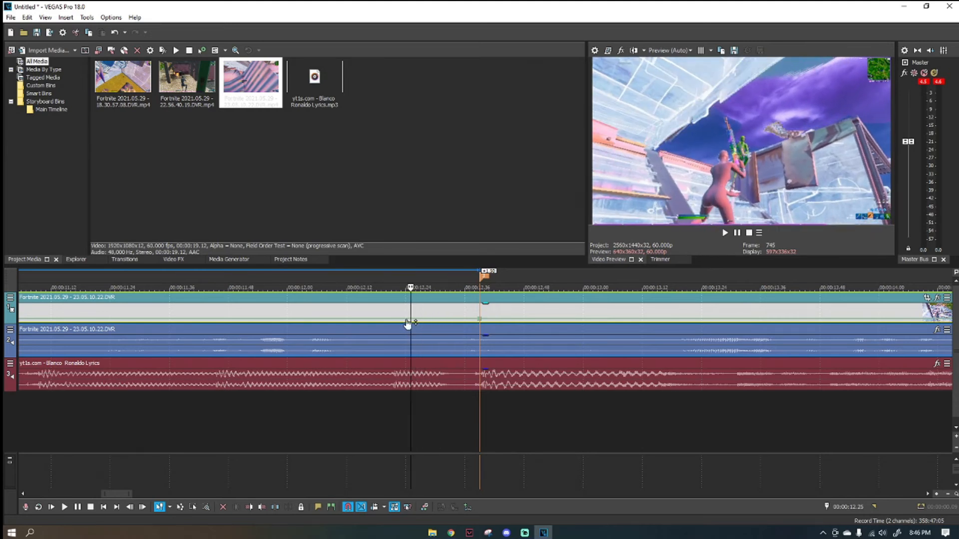
pyautogui.rightClick(412, 320)
pyautogui.click(428, 319)
# Add another velocity point to the third clip at 00:00:12.11.
pyautogui.press('Left')
pyautogui.press('Left')
pyautogui.press('Left')
pyautogui.press('Left')
pyautogui.press('Left')
pyautogui.press('Left')
pyautogui.press('Left')
pyautogui.press('Left')
pyautogui.press('Left')
pyautogui.press('Left')
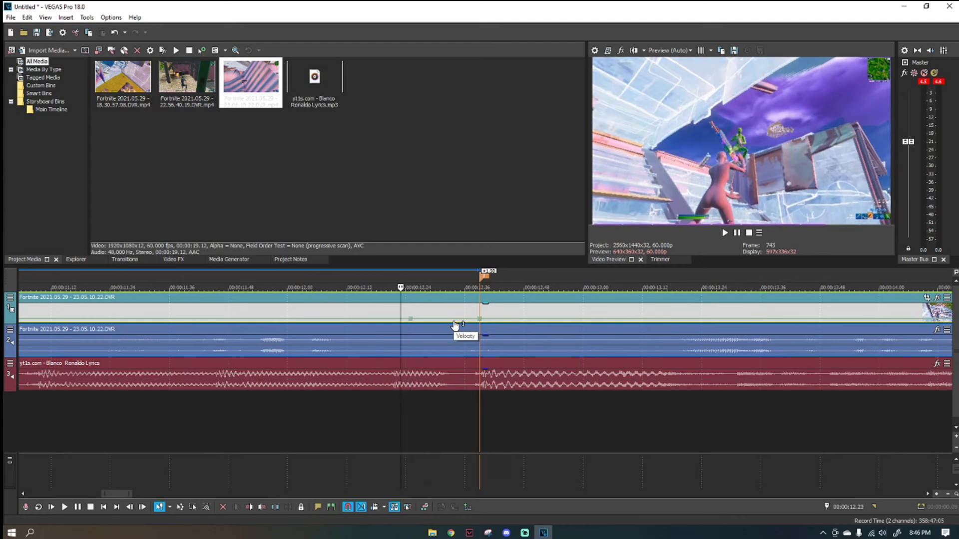
pyautogui.press('Left')
pyautogui.press('Left')
pyautogui.press('Left')
pyautogui.press('Left')
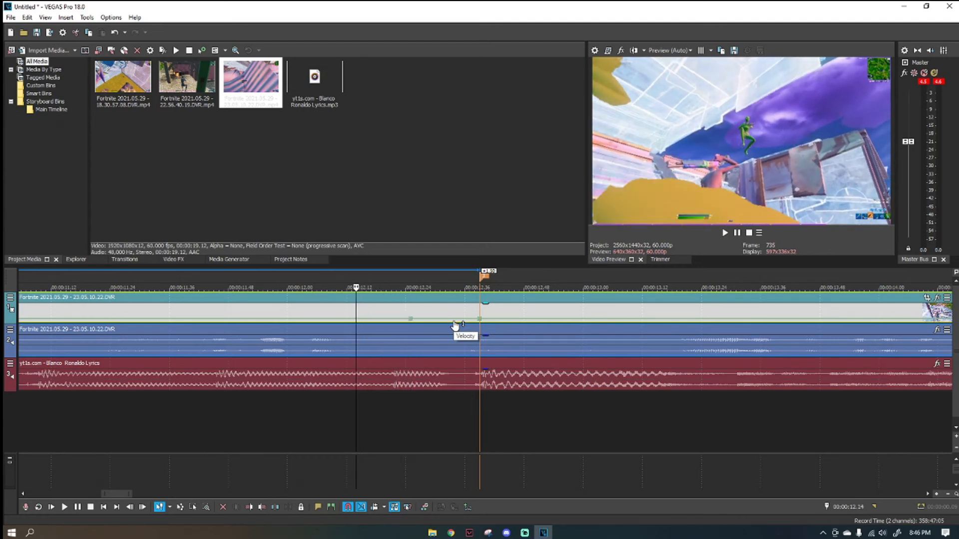
pyautogui.rightClick(347, 323)
pyautogui.click(363, 324)
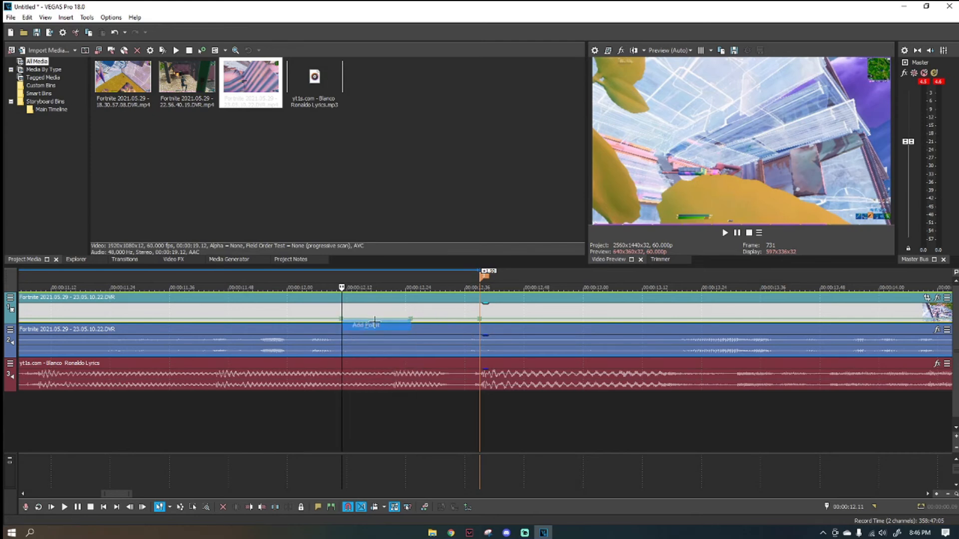
# Add a velocity point to the third clip at 00:00:12.44, five frames after the third marker.
pyautogui.click(478, 310)
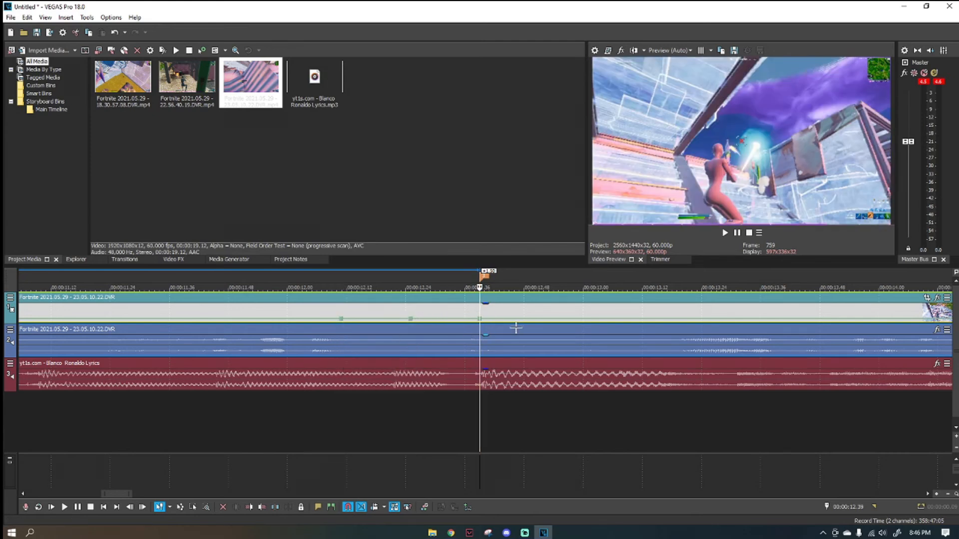
pyautogui.press('space')
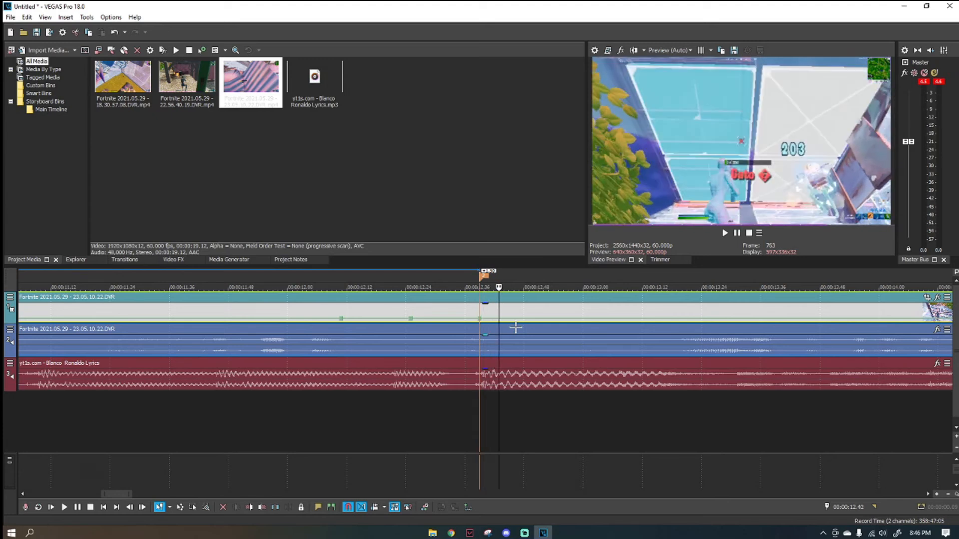
pyautogui.rightClick(508, 320)
pyautogui.click(504, 319)
pyautogui.rightClick(504, 319)
pyautogui.click(513, 323)
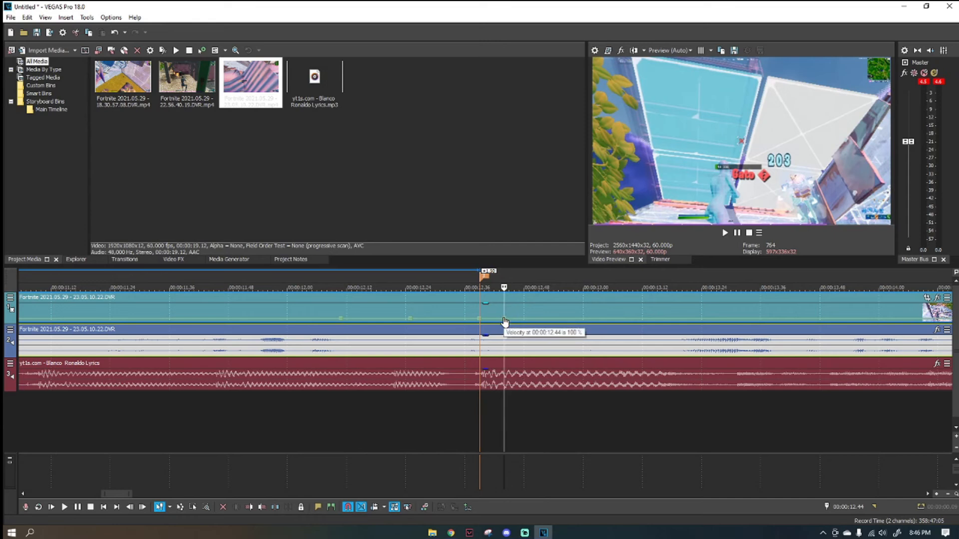
# Set the third clip's velocity to 200% at the third marker and 40% at 00:00:12.25, with a slower forward velocity at 00:00:12.44.
pyautogui.rightClick(505, 322)
pyautogui.click(540, 127)
pyautogui.rightClick(480, 320)
pyautogui.click(522, 117)
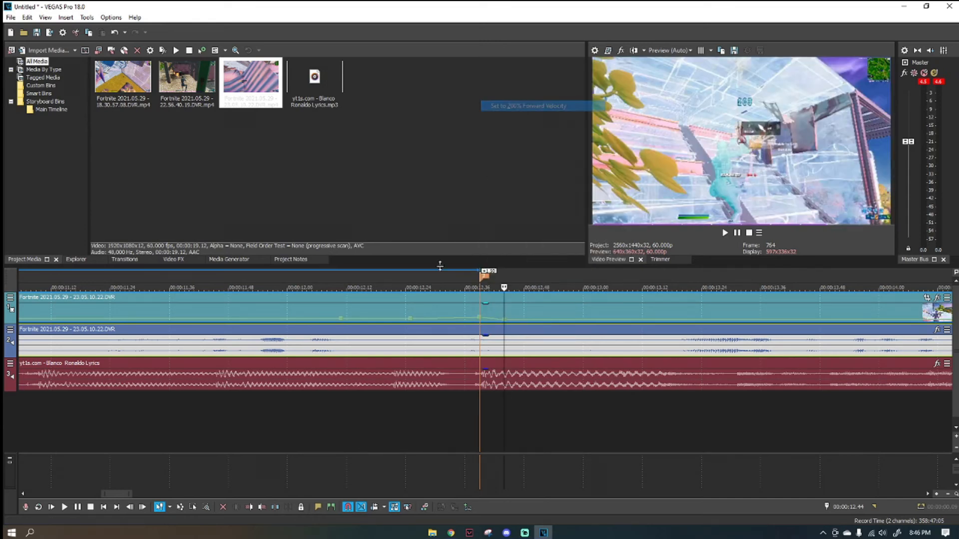
pyautogui.rightClick(413, 324)
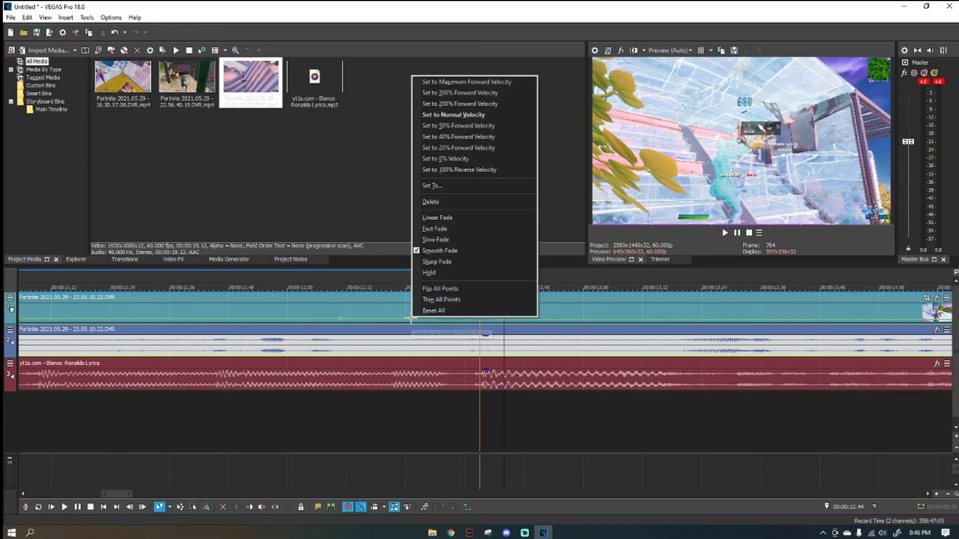
pyautogui.click(466, 137)
# Play back the third clip up to and past the third marker to check the velocity timing against the song.
pyautogui.scroll(-5, 410, 324)
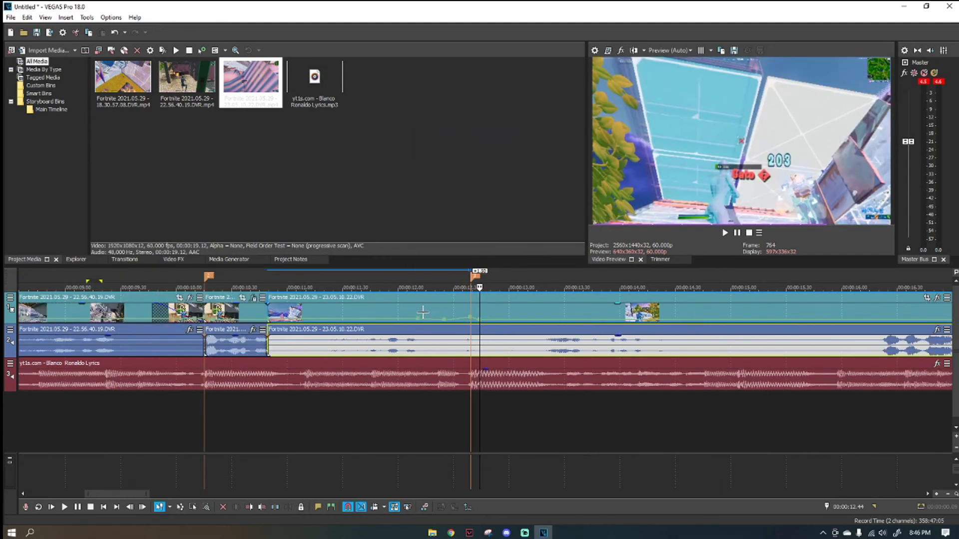
pyautogui.click(381, 406)
pyautogui.press('space')
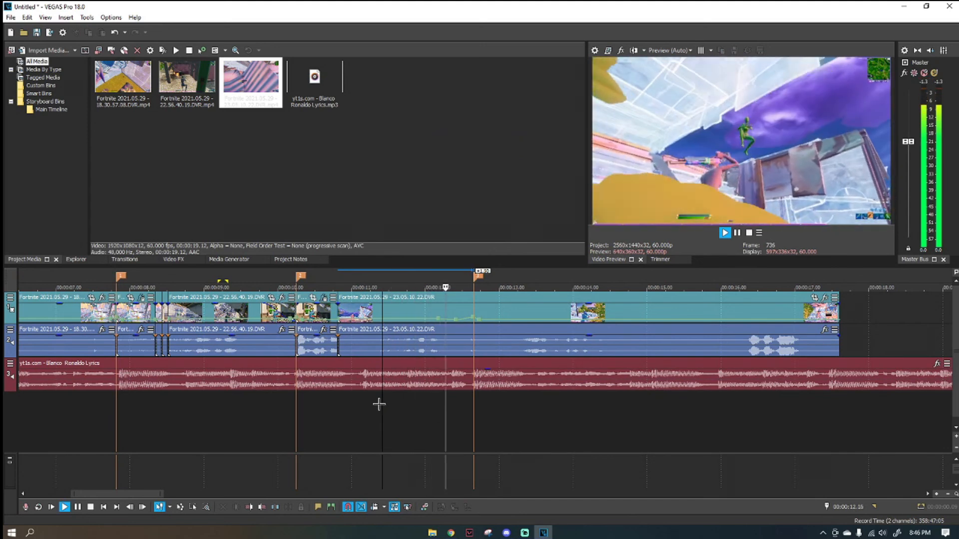
pyautogui.scroll(-3, 378, 401)
pyautogui.press('space')
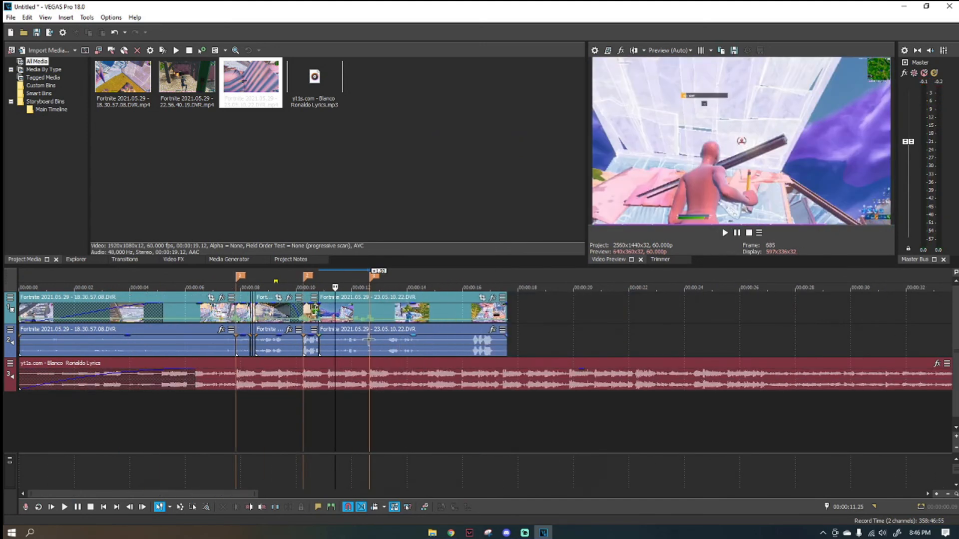
pyautogui.scroll(2, 385, 371)
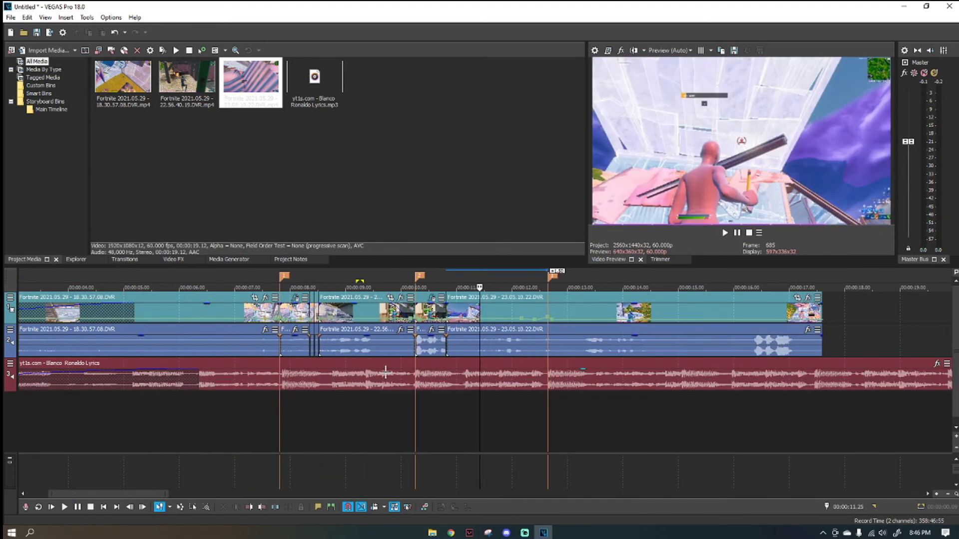
pyautogui.click(407, 406)
pyautogui.press('space')
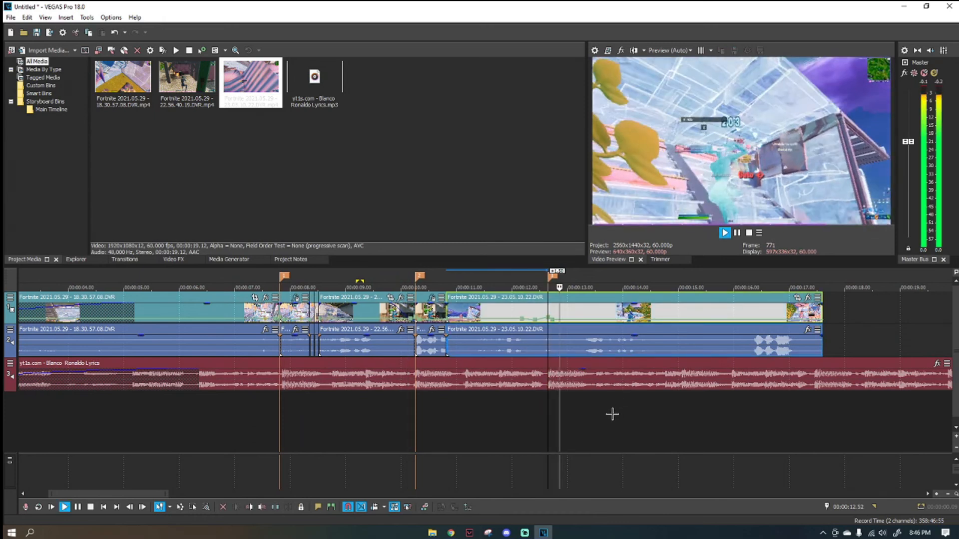
# Trim the end of the third gameplay clip back to about 00:00:13.14, shortly after the third marker.
pyautogui.click(581, 377)
pyautogui.press('space')
pyautogui.moveTo(821, 310); pyautogui.dragTo(579, 310)
pyautogui.click(403, 422)
pyautogui.click(319, 419)
pyautogui.click(242, 416)
# Split the third clip at the third marker and apply the Pochembe Pink Glow Impact effect to the part after it.
pyautogui.click(550, 322)
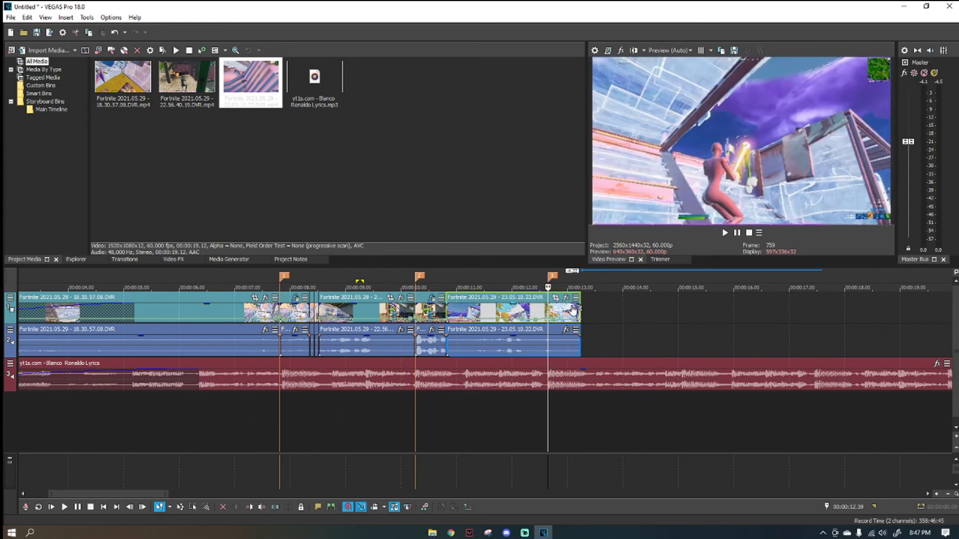
pyautogui.click(566, 297)
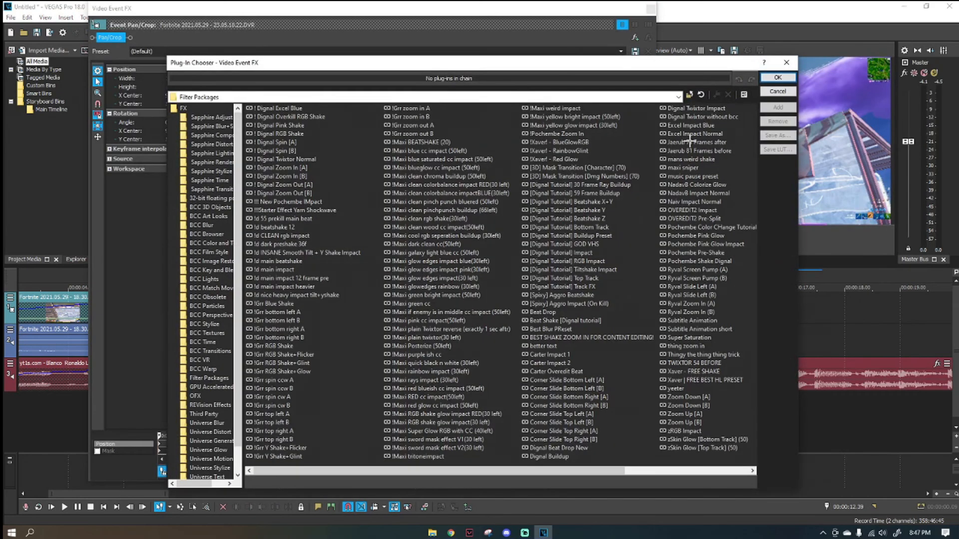
pyautogui.click(730, 244)
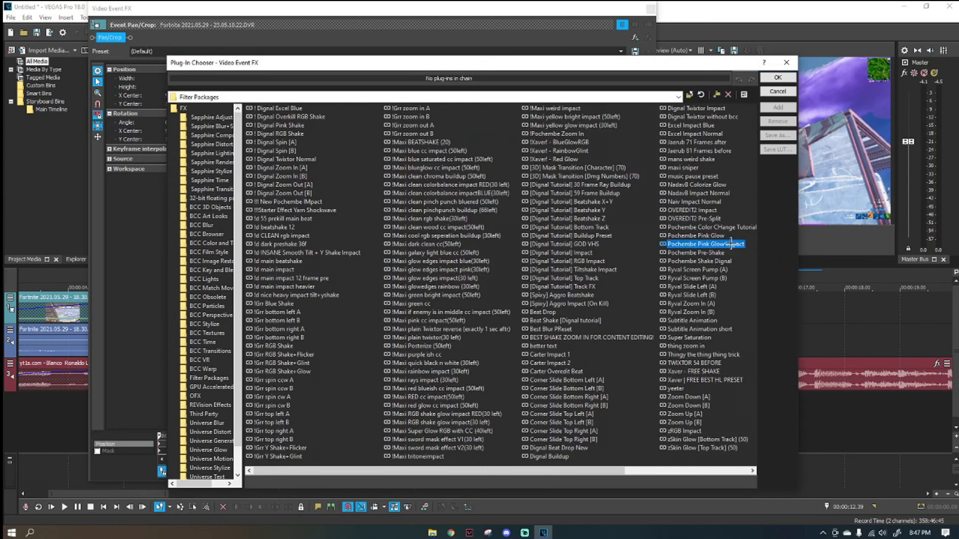
pyautogui.click(779, 107)
pyautogui.click(777, 77)
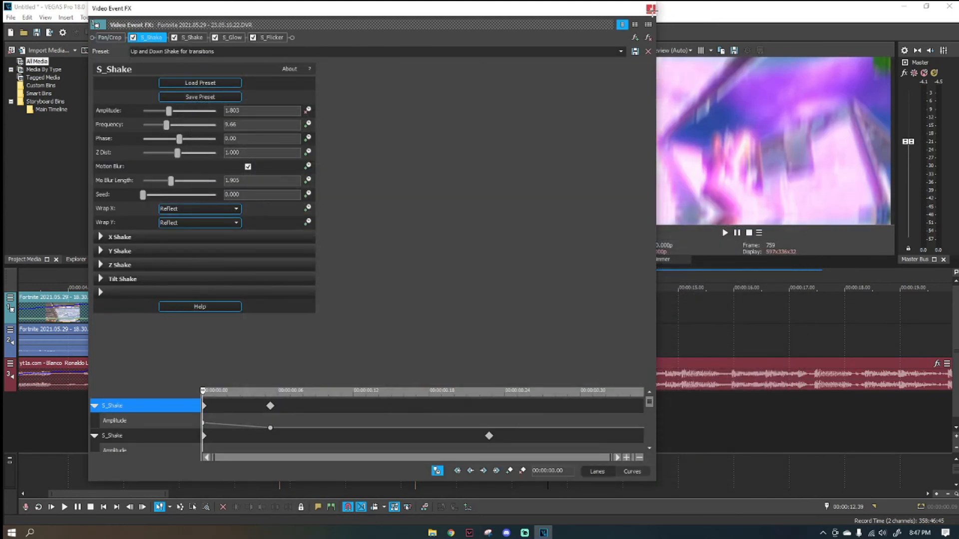
pyautogui.click(651, 9)
# Split off short transition pieces of about five frames on each side of the cut between the second and third clips at 00:00:10.49.
pyautogui.click(447, 309)
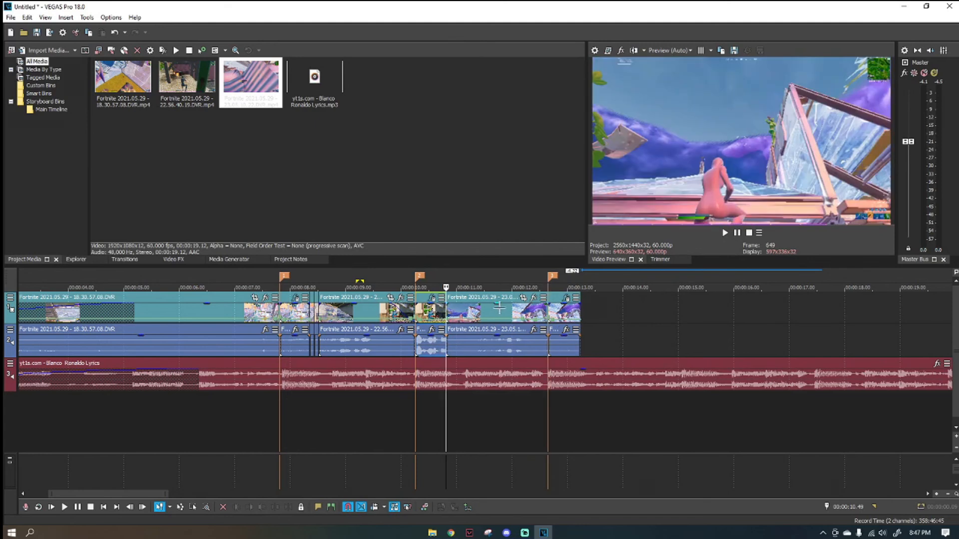
pyautogui.scroll(5, 498, 308)
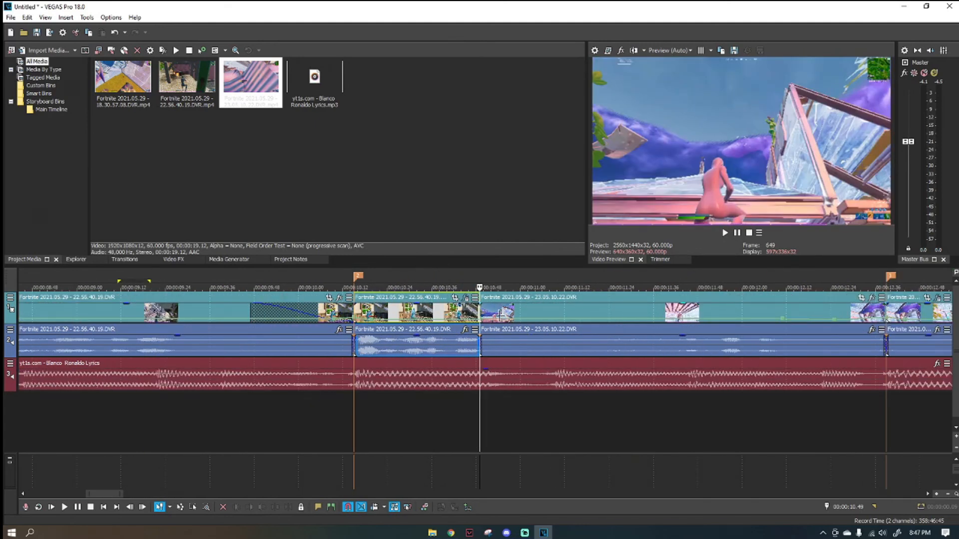
pyautogui.scroll(-4, 375, 403)
# Play the whole montage from the start of the timeline to review the edit against the song.
pyautogui.click(375, 402)
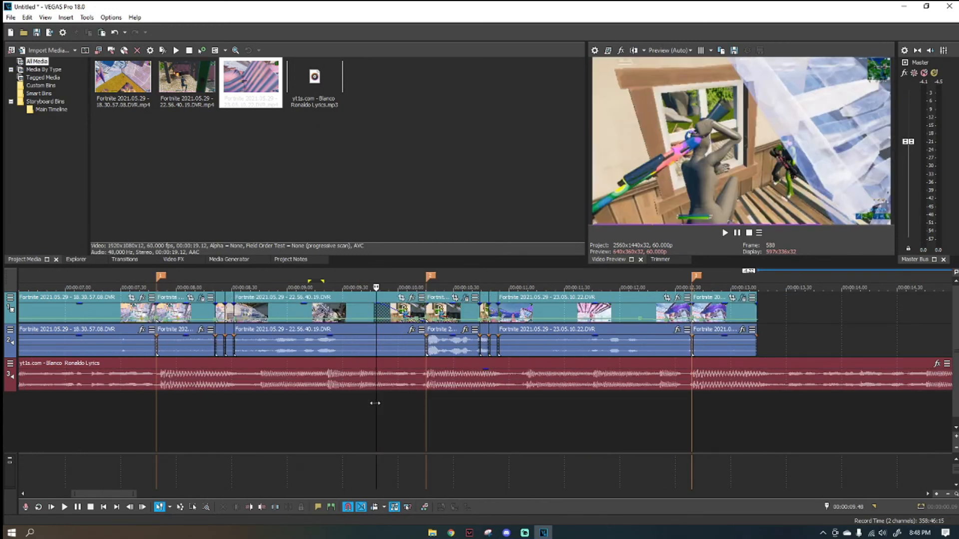
pyautogui.scroll(-5, 420, 370)
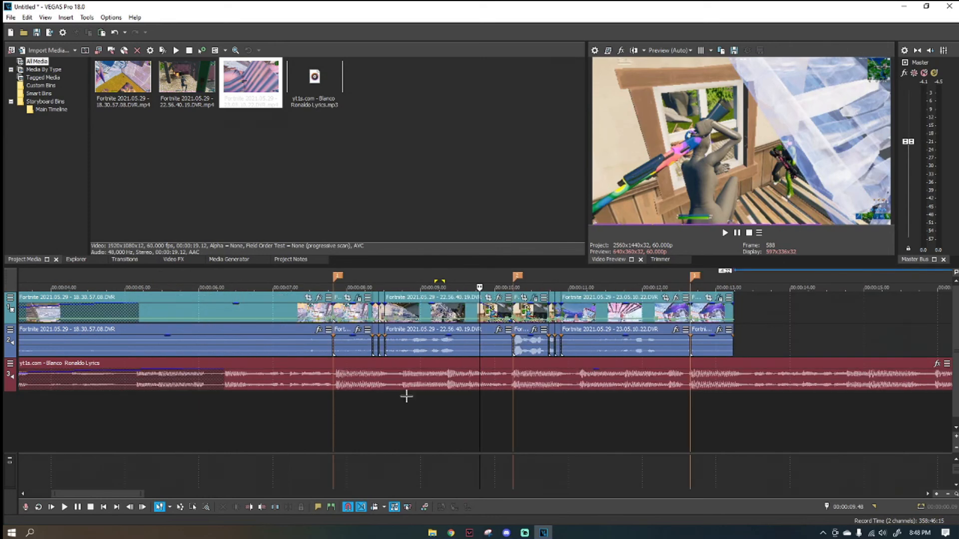
pyautogui.click(21, 401)
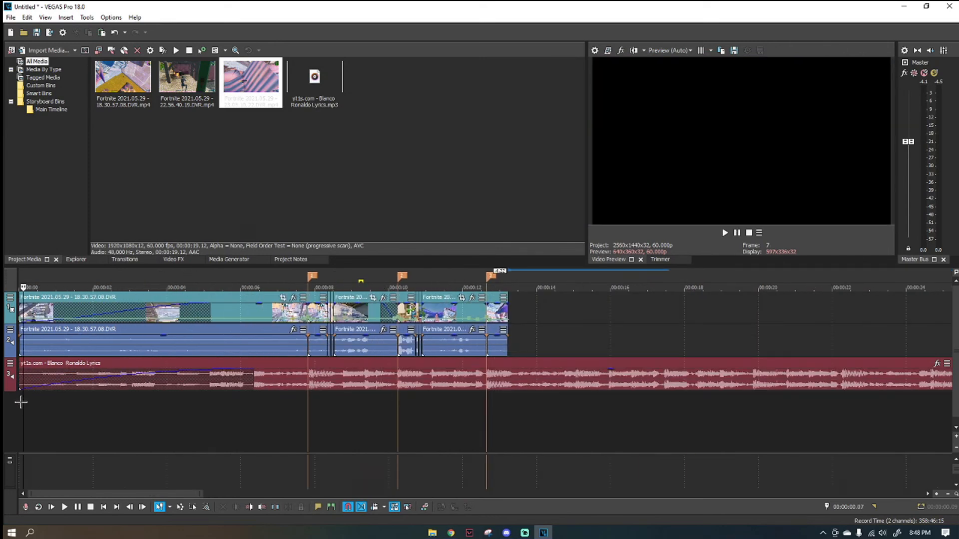
pyautogui.press('space')
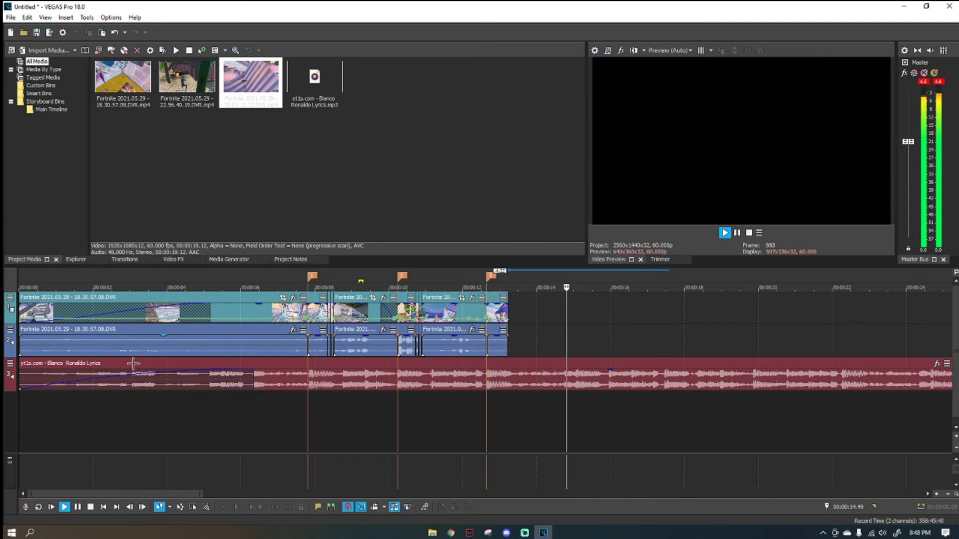
pyautogui.click(475, 311)
pyautogui.press('space')
# Make a time selection from the end of the last clip at 00:00:13.14 back to the start of the timeline.
pyautogui.scroll(6, 508, 330)
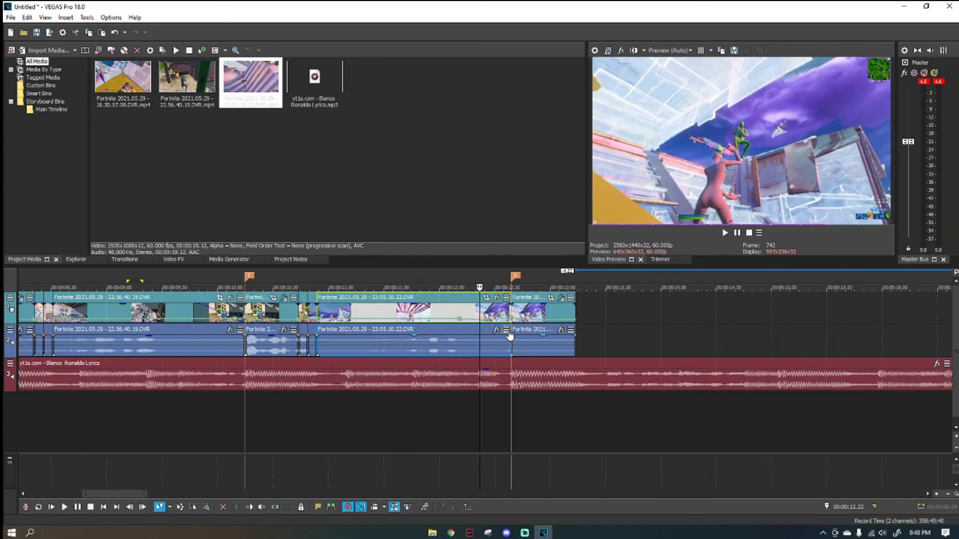
pyautogui.scroll(-3, 508, 329)
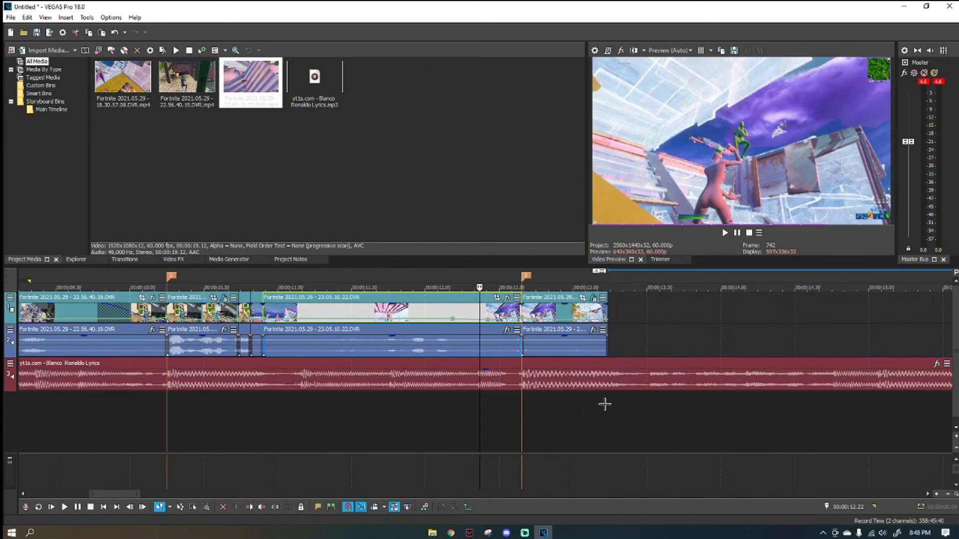
pyautogui.scroll(-1, 604, 404)
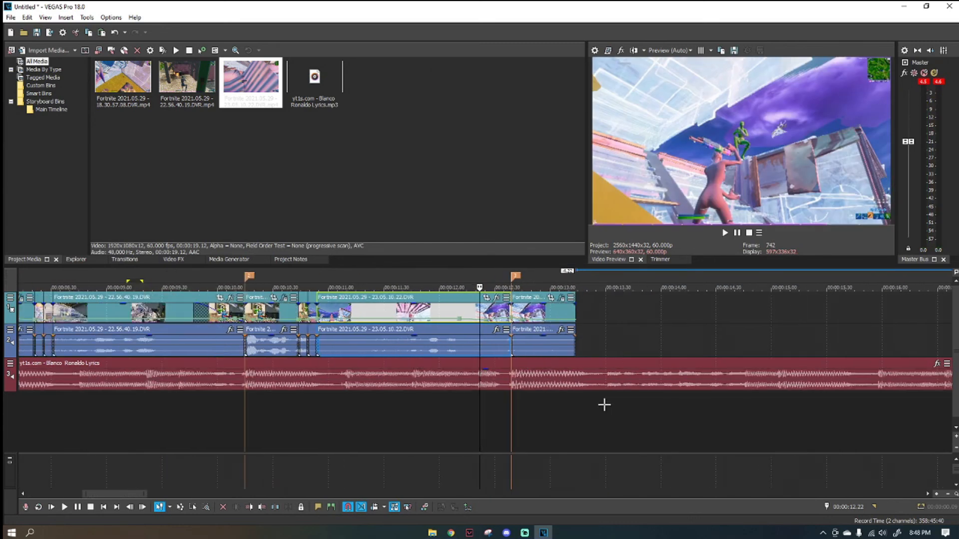
pyautogui.click(574, 407)
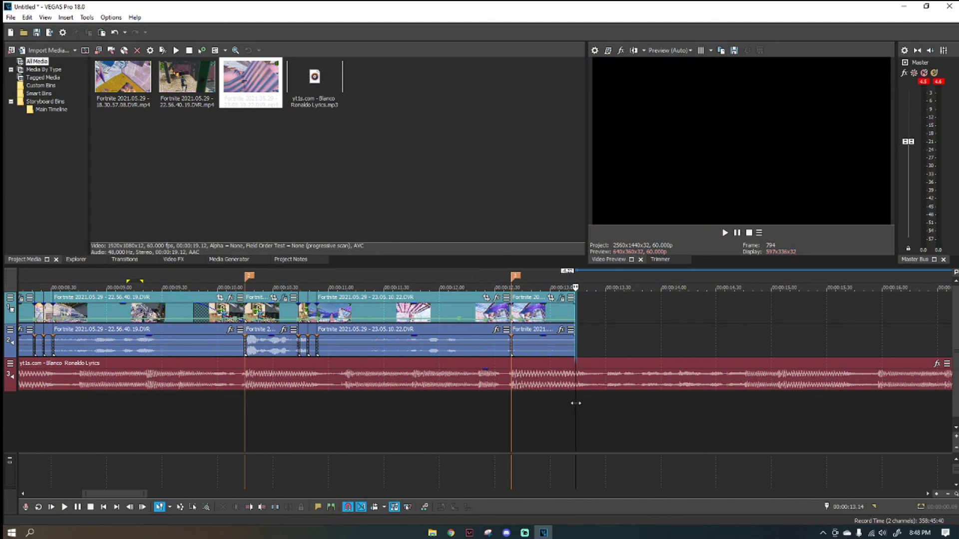
pyautogui.click(548, 399)
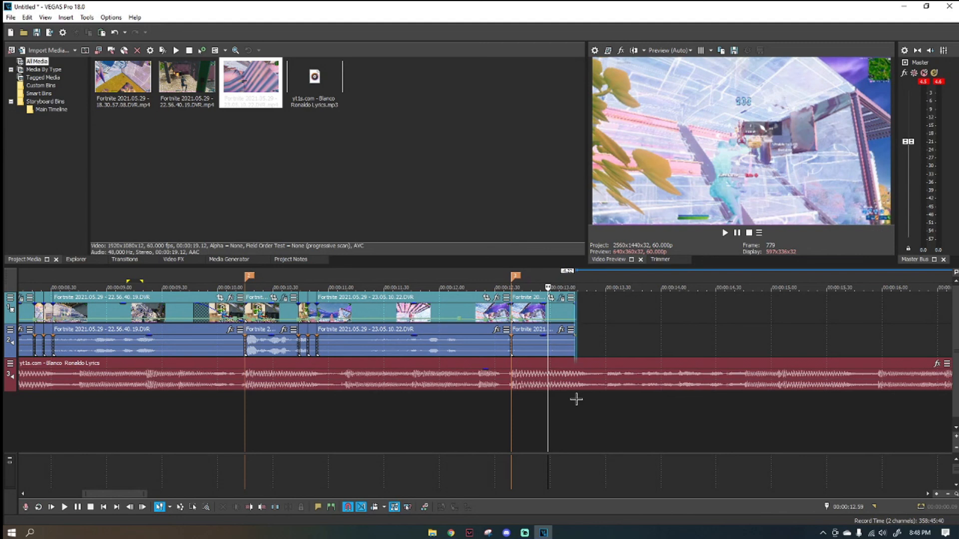
pyautogui.moveTo(576, 399); pyautogui.dragTo(15, 400)
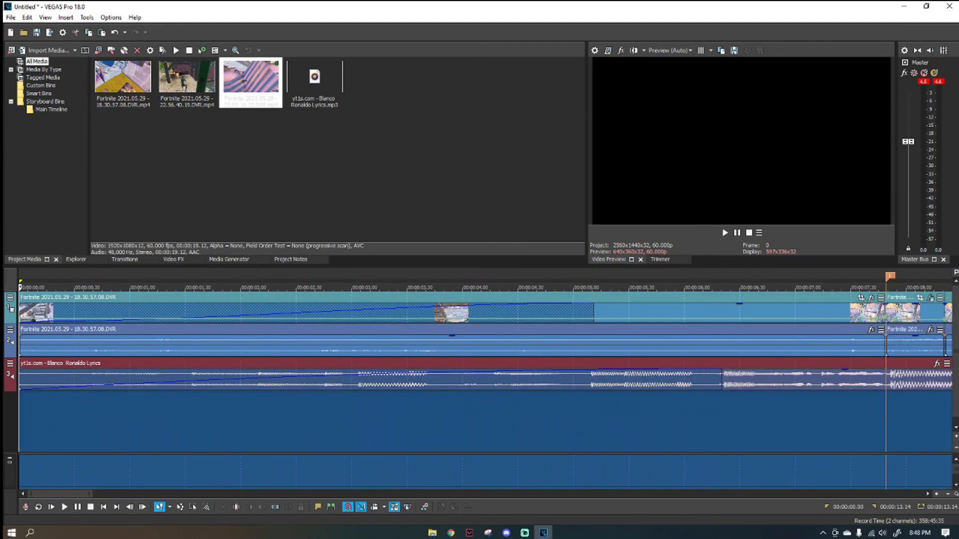
pyautogui.scroll(-5, 32, 375)
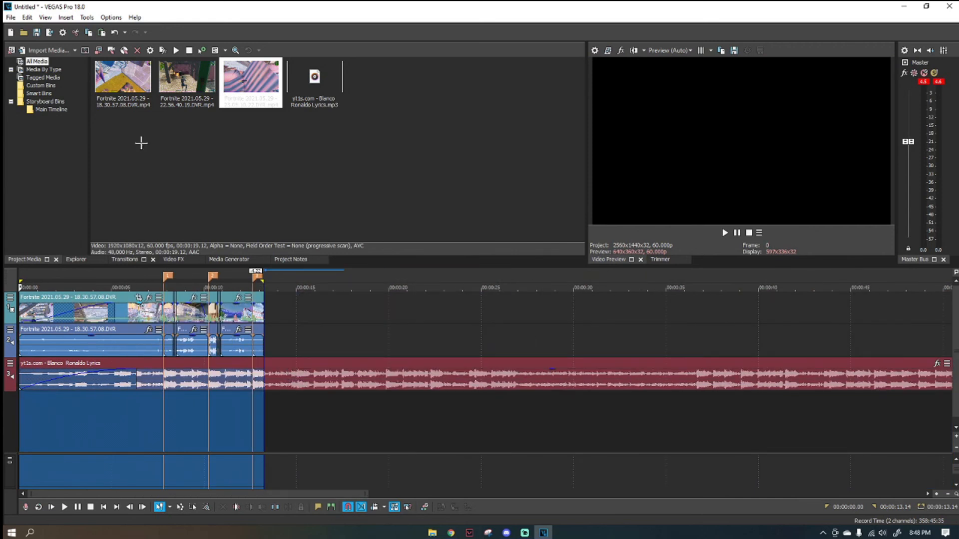
# Open the Render As dialog and choose the NEW 1440P RENDER template of the MAGIX AVC/AAC MP4 format.
pyautogui.click(10, 19)
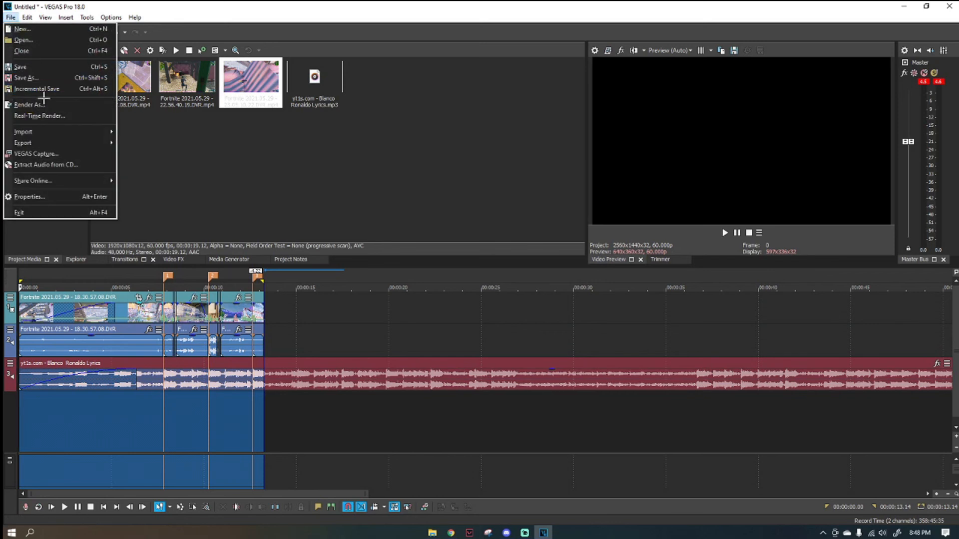
pyautogui.click(41, 105)
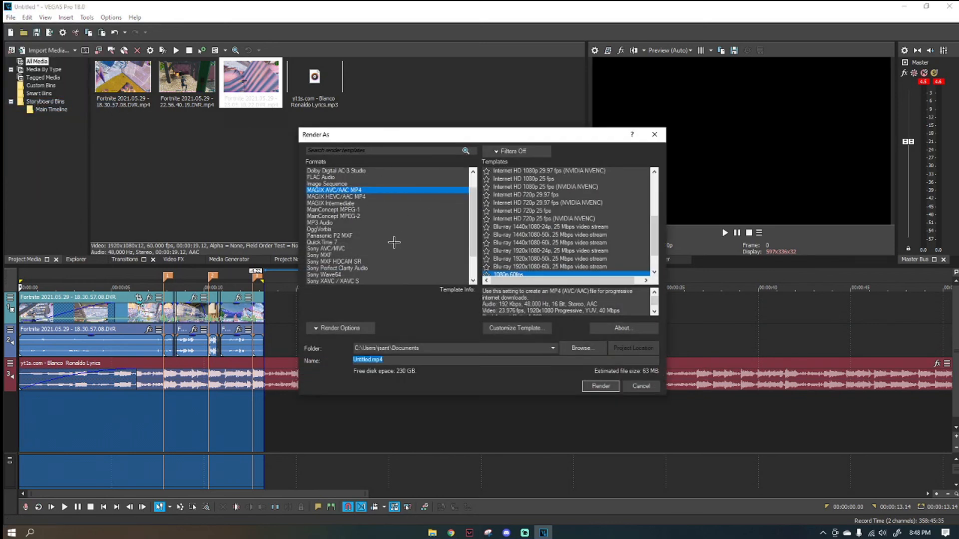
pyautogui.scroll(1, 365, 190)
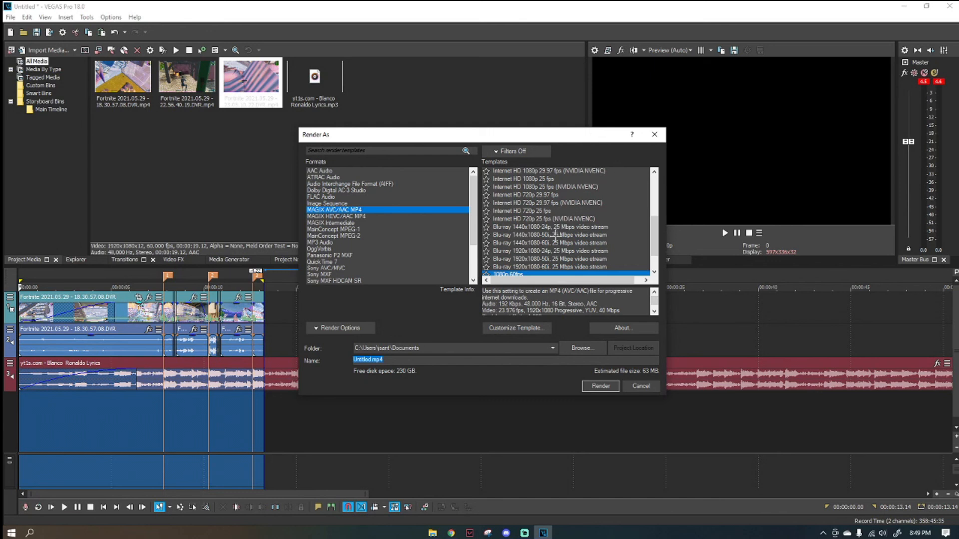
pyautogui.scroll(-2, 583, 236)
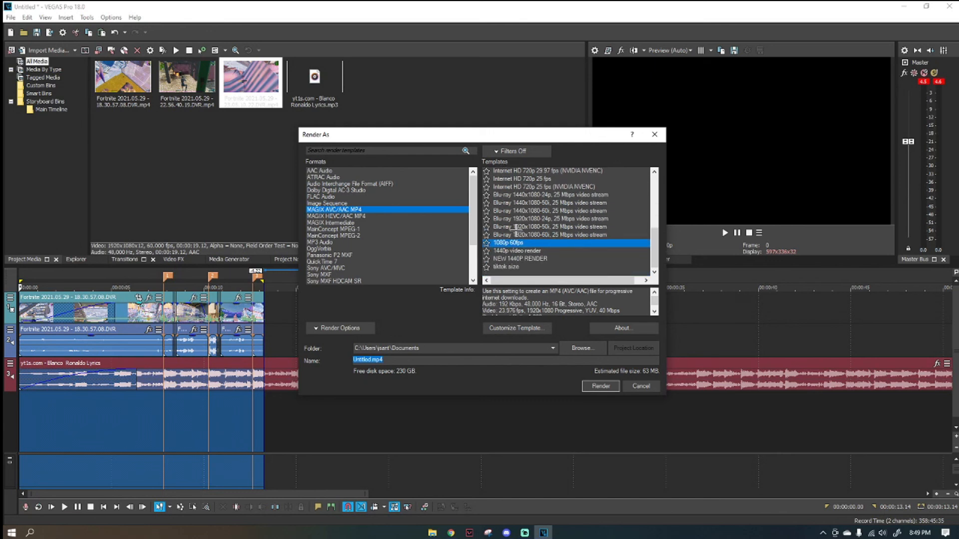
pyautogui.click(543, 259)
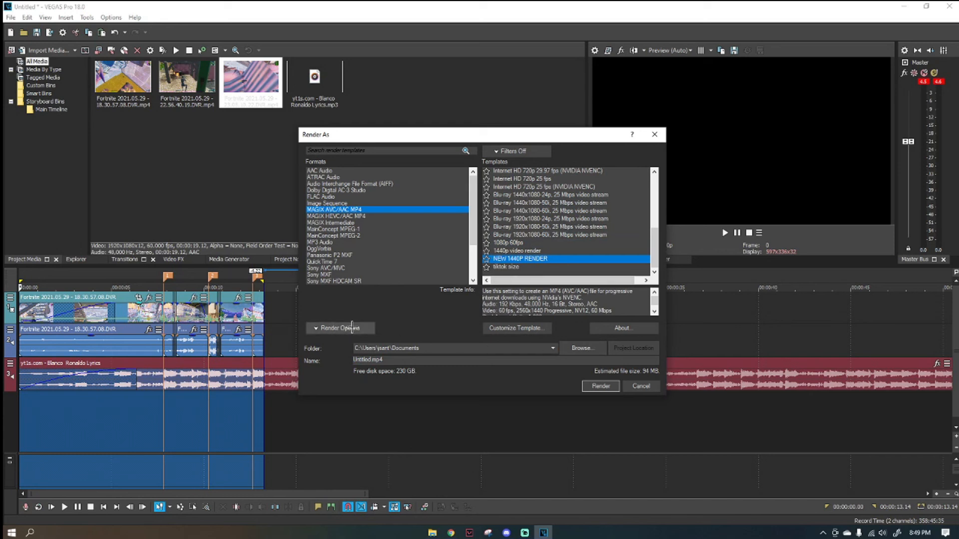
# Review the custom video settings of the NEW 1440P RENDER template and look through the other render templates.
pyautogui.click(532, 330)
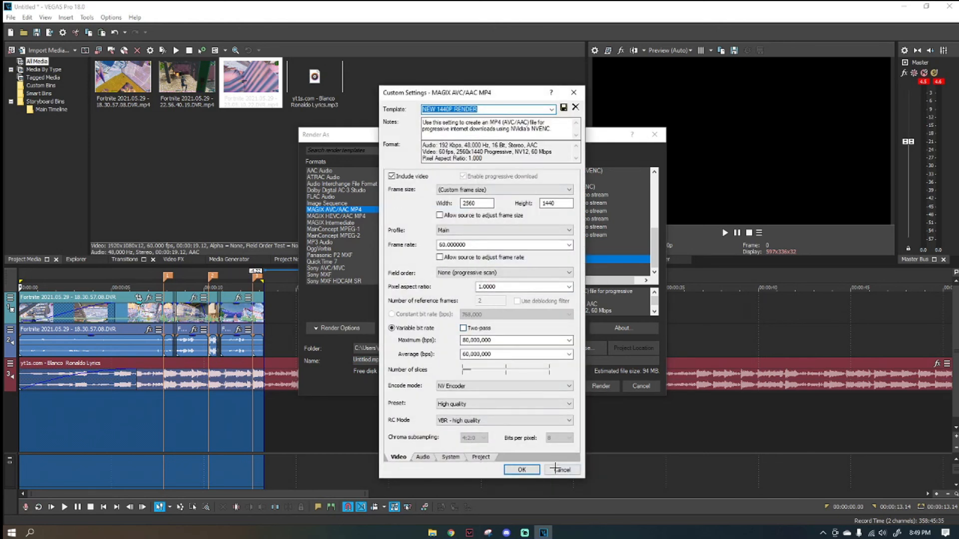
pyautogui.click(520, 470)
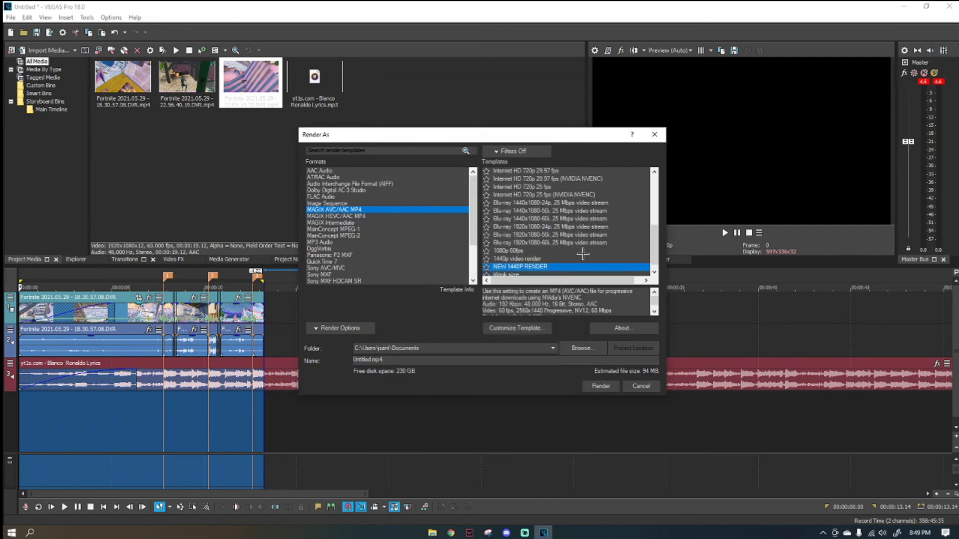
pyautogui.scroll(5, 579, 255)
pyautogui.scroll(2, 579, 254)
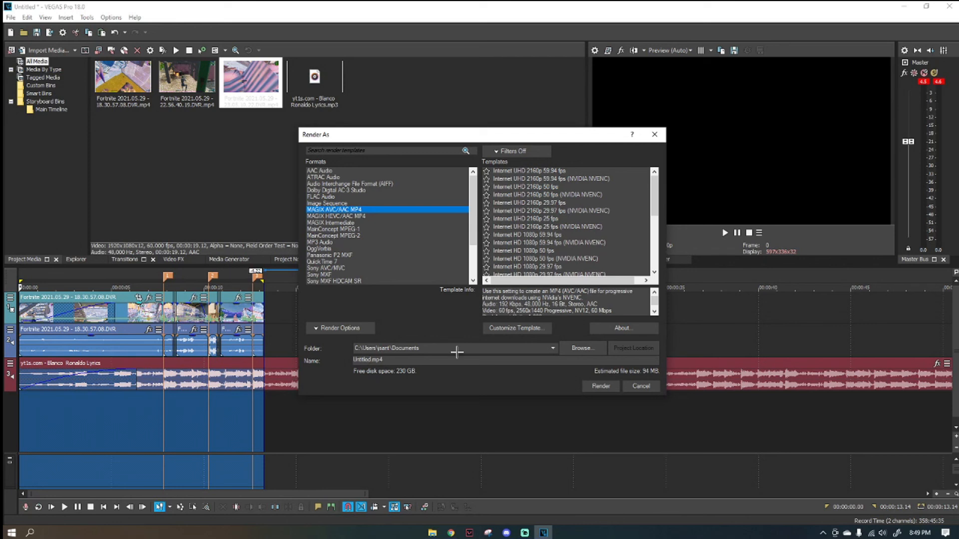
# Browse for an output folder, cancel the choice and close the Render As dialog without rendering.
pyautogui.click(599, 348)
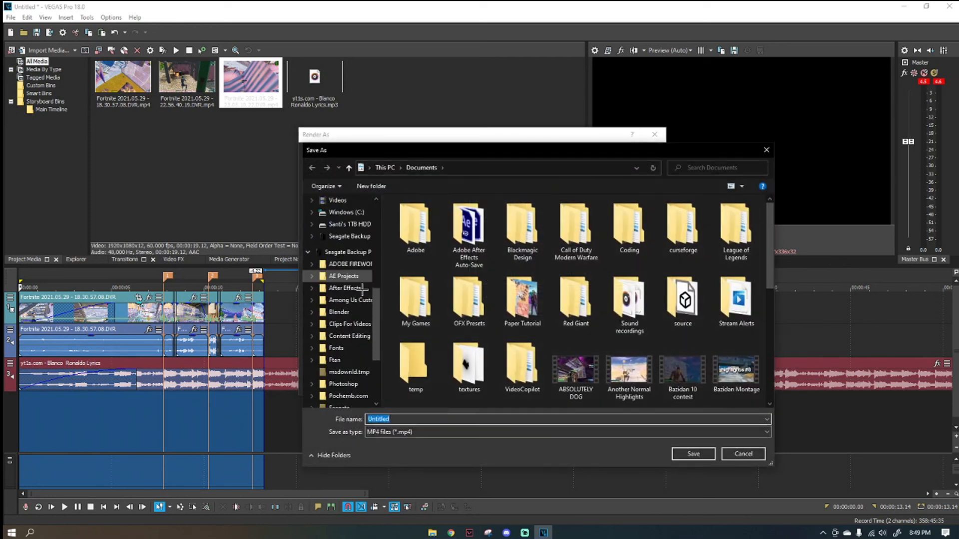
pyautogui.scroll(-3, 575, 225)
pyautogui.click(766, 149)
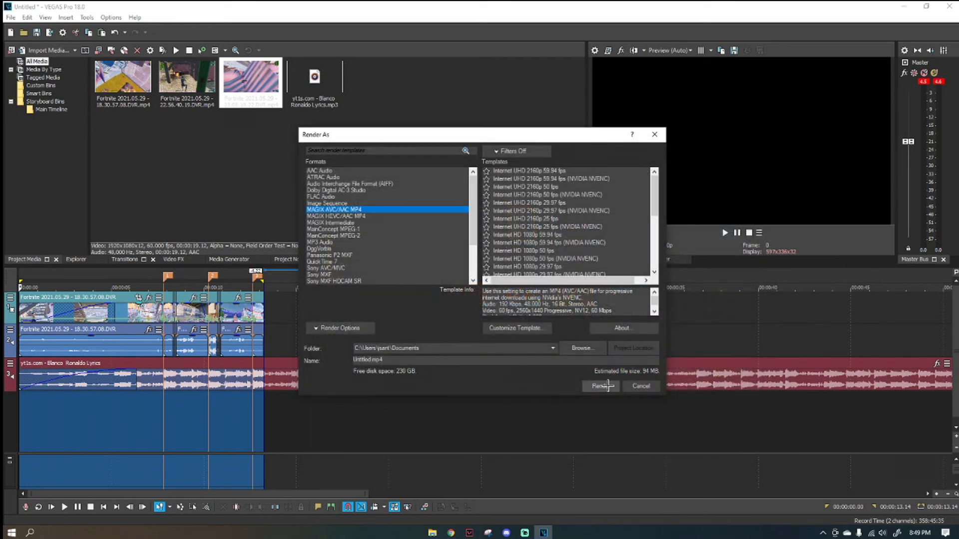
pyautogui.click(658, 134)
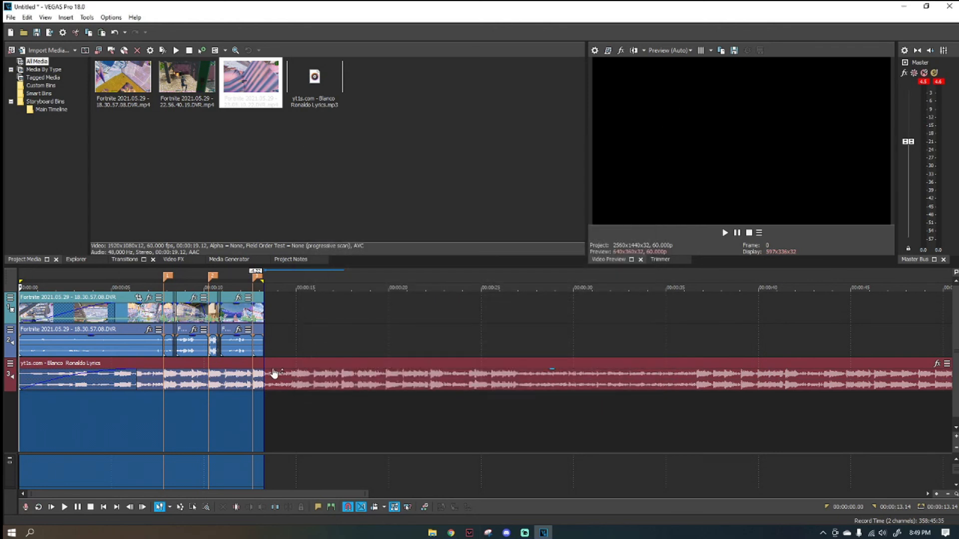